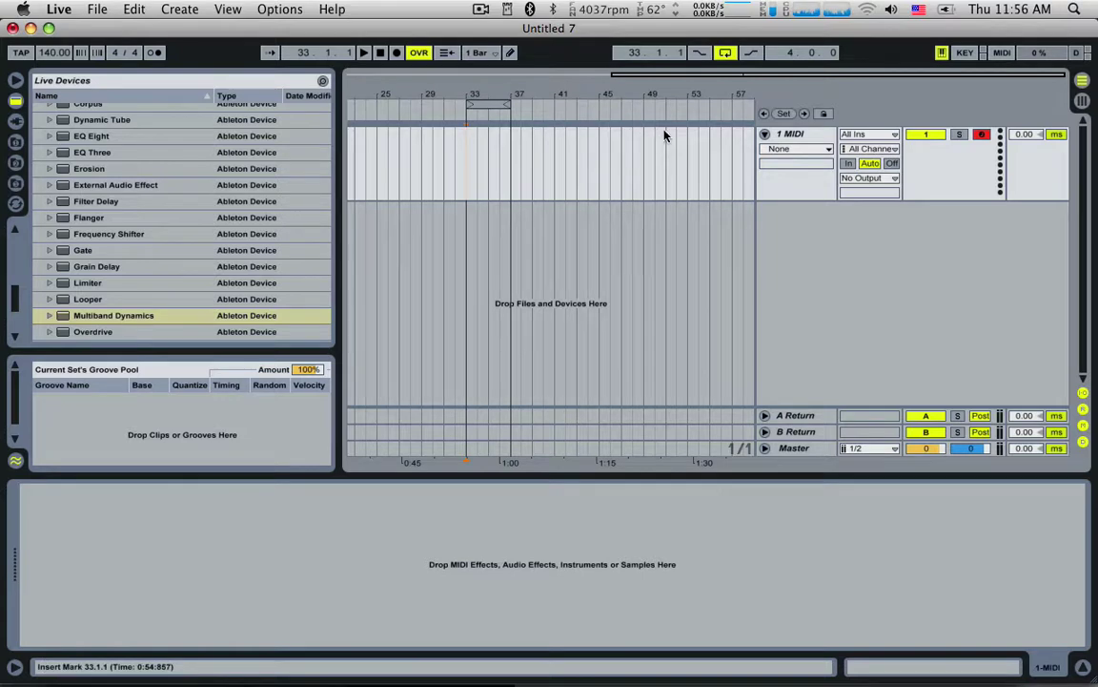
Step: Load an empty Instrument Rack from the Live Devices onto the MIDI track
{"action": "left_click", "coordinate": [777, 135]}
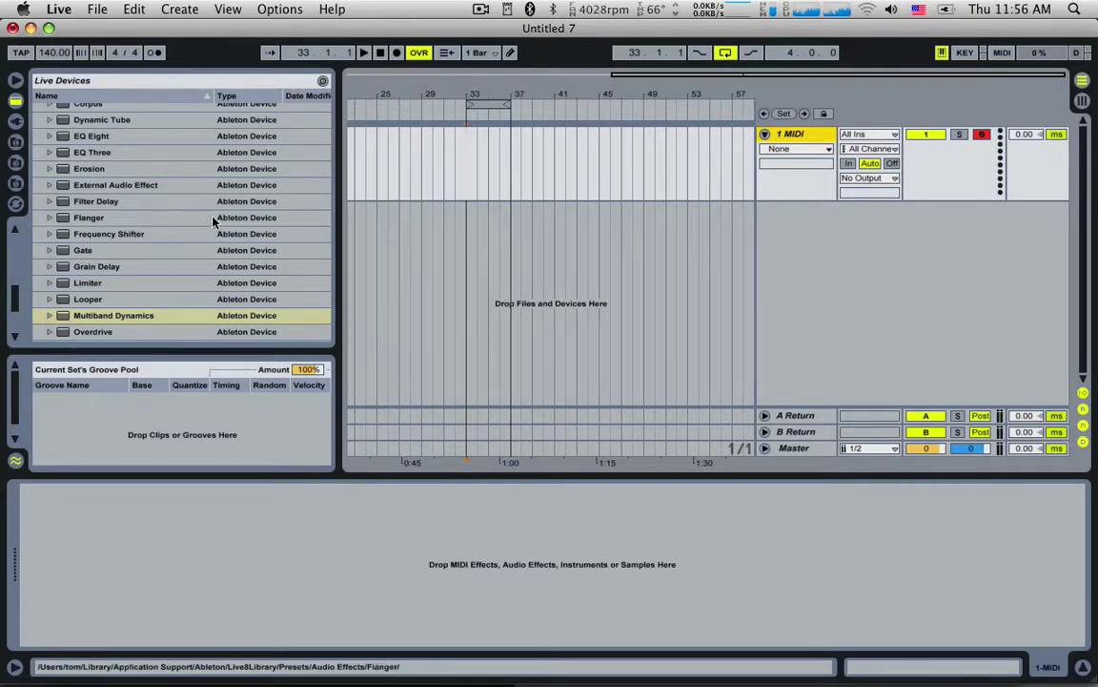
{"action": "left_click_drag", "start_coordinate": [13, 308], "coordinate": [13, 238]}
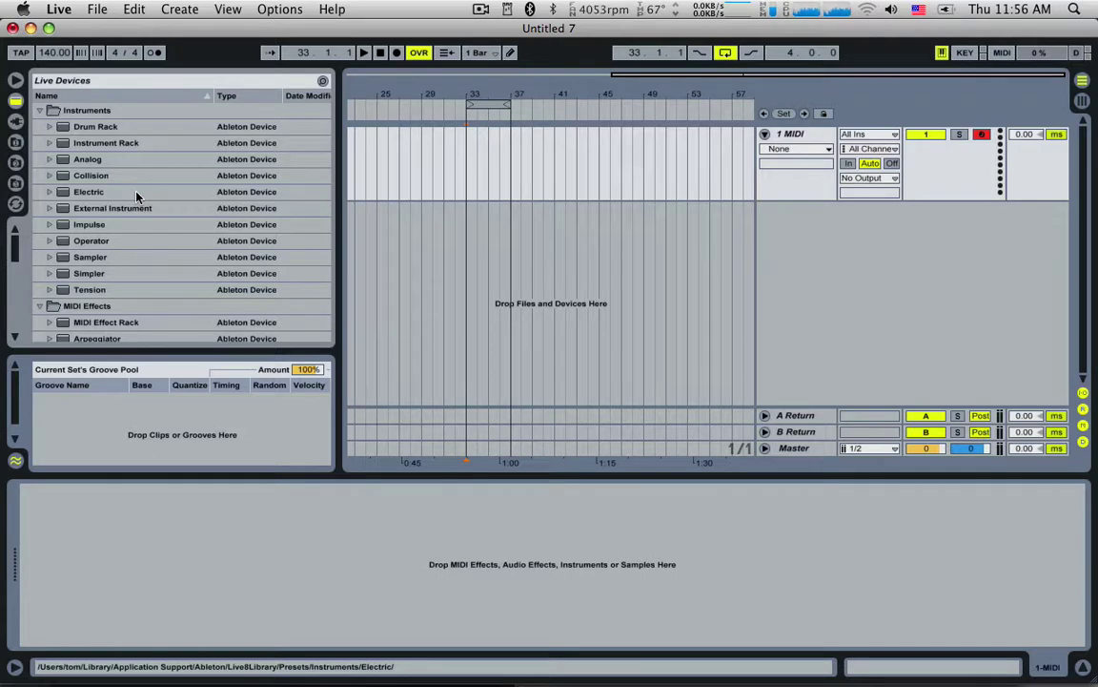
{"action": "left_click", "coordinate": [788, 135]}
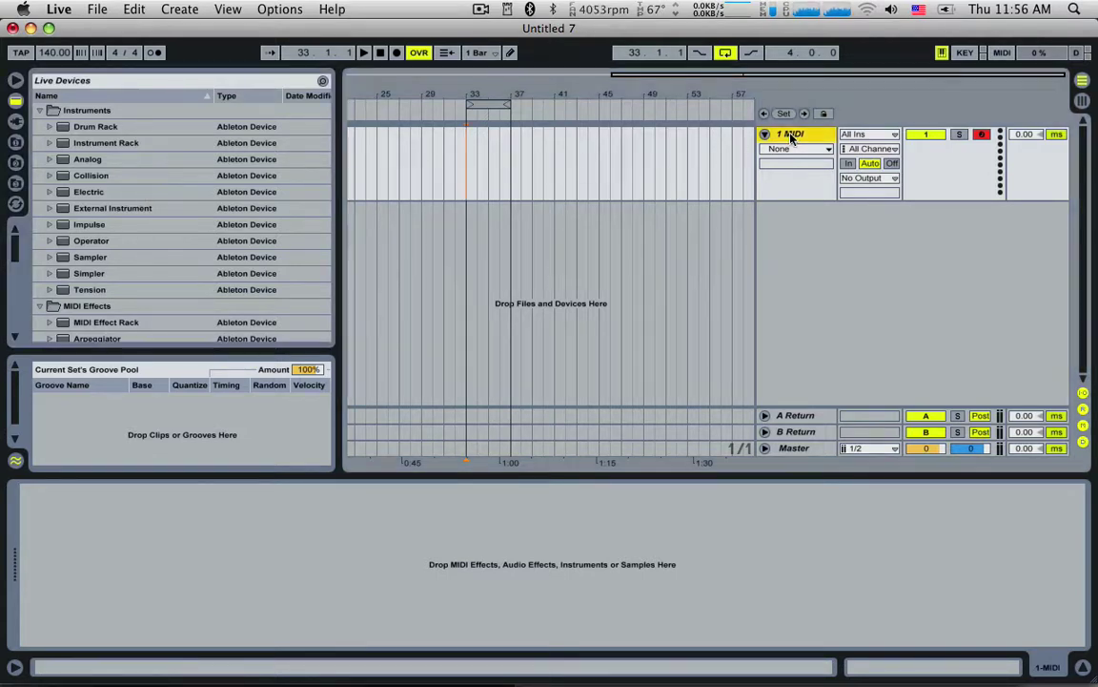
{"action": "double_click", "coordinate": [101, 143]}
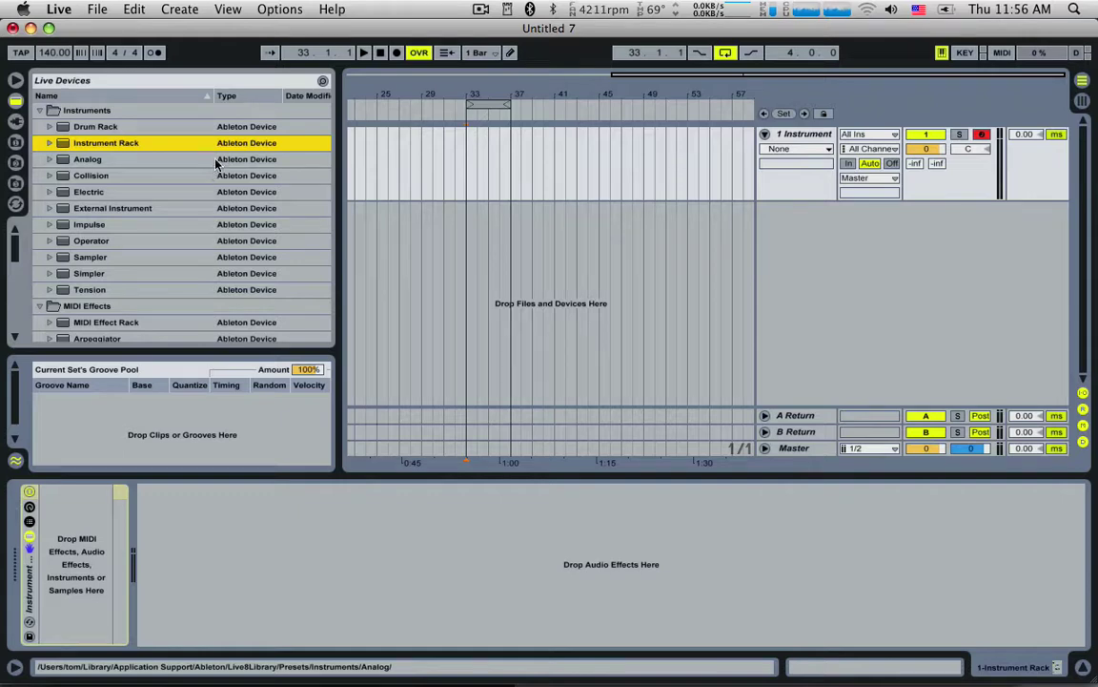
{"action": "left_click_drag", "start_coordinate": [468, 140], "coordinate": [509, 142]}
{"action": "left_click", "coordinate": [461, 154]}
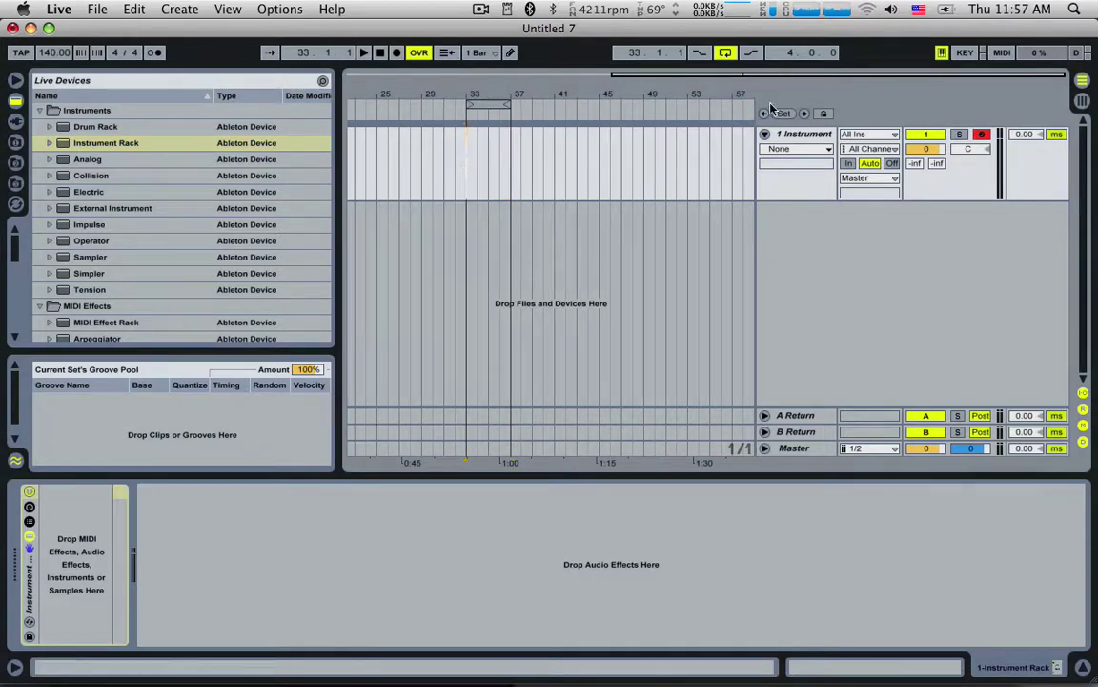
Step: Add Operator to the Instrument Rack and rename its chain as Hit
{"action": "left_click", "coordinate": [809, 138]}
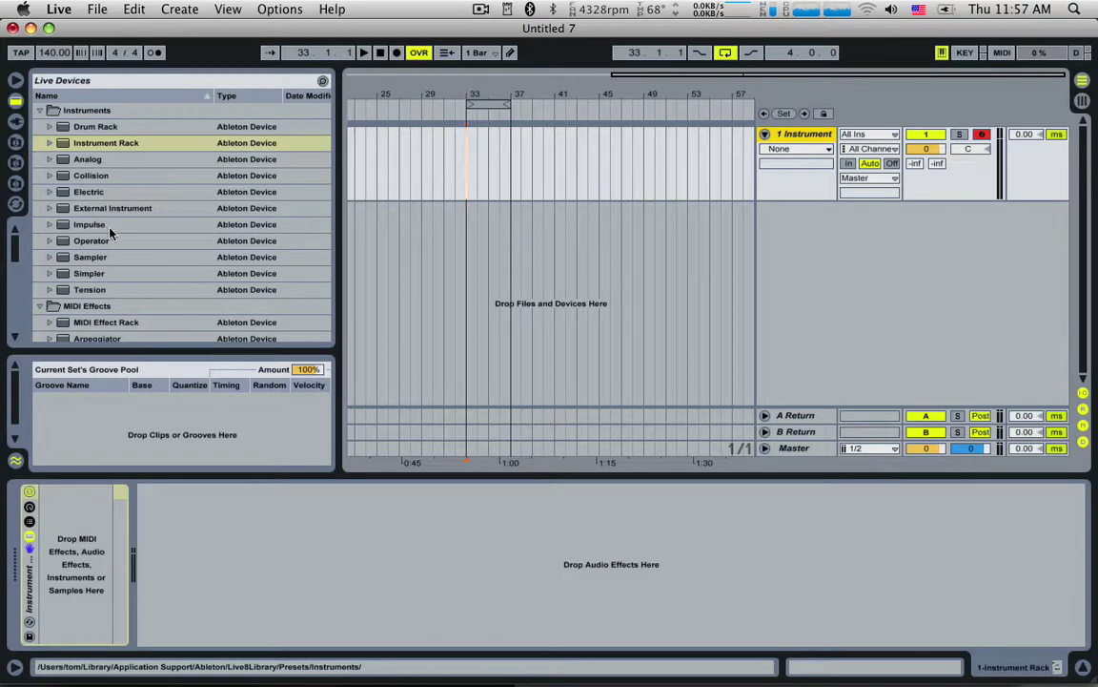
{"action": "left_click_drag", "start_coordinate": [103, 243], "coordinate": [111, 531]}
{"action": "left_click", "coordinate": [29, 535]}
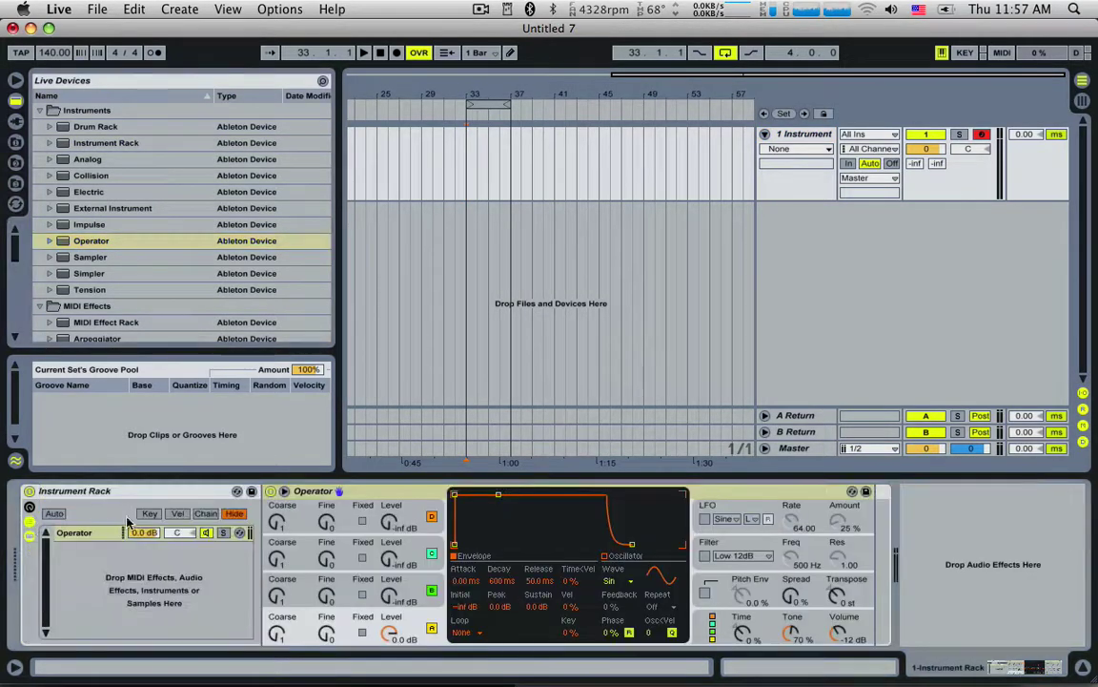
{"action": "key", "text": "super+r"}
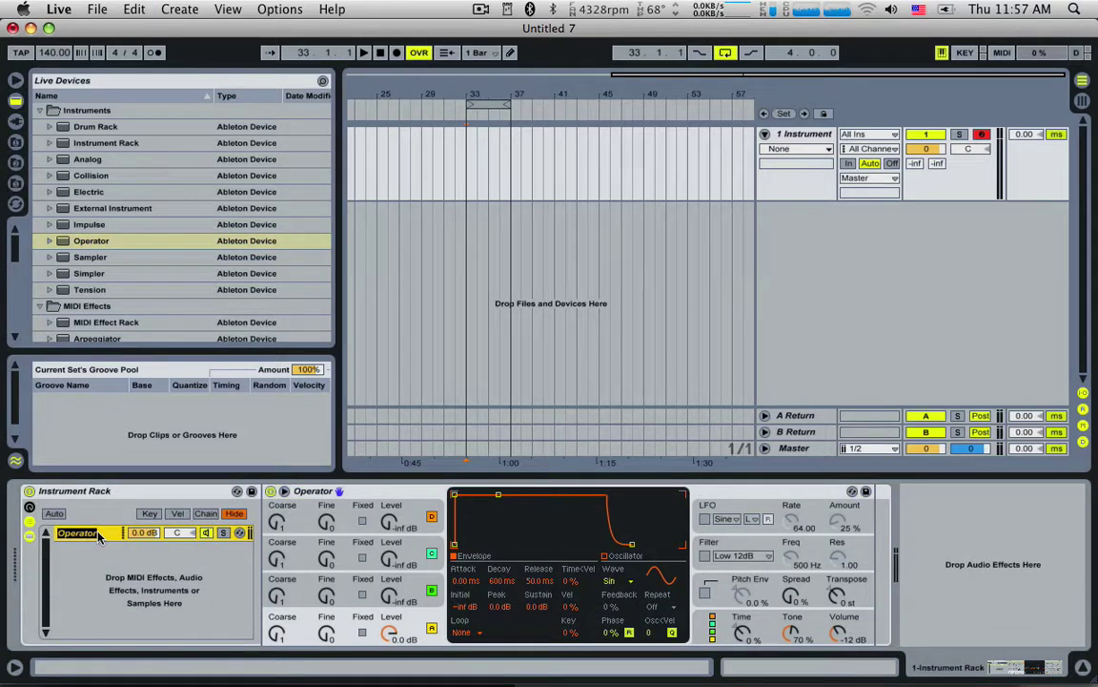
{"action": "type", "text": "Hit"}
Step: Set the waveform of Operator's oscillator A to Noise Looped
{"action": "left_click", "coordinate": [615, 580]}
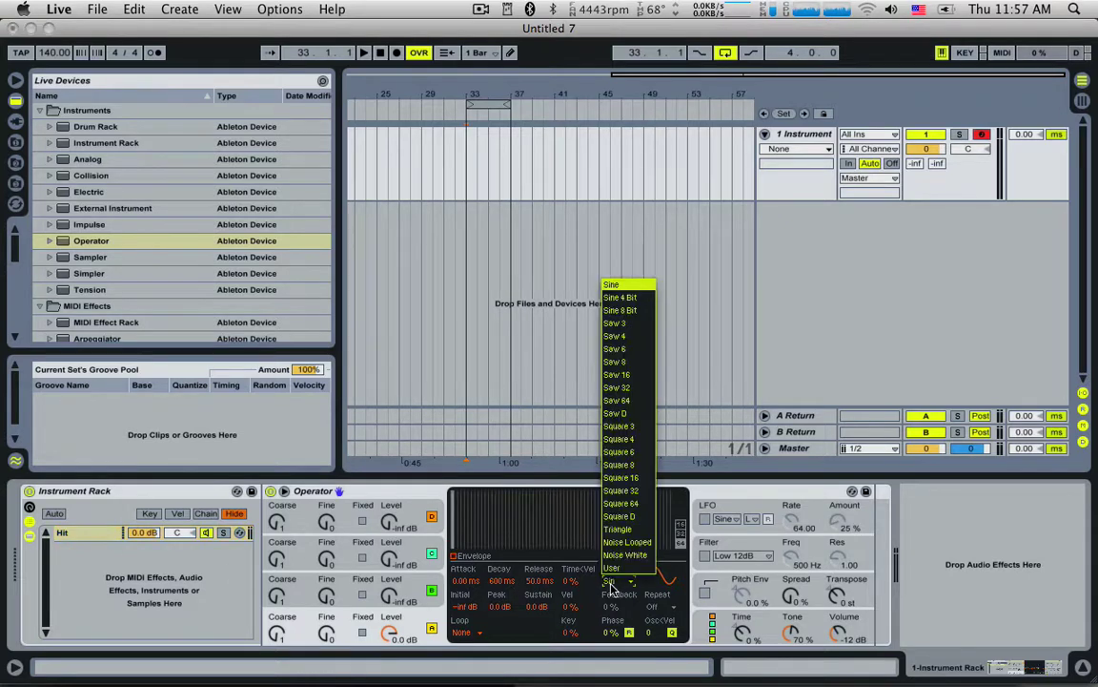
{"action": "left_click", "coordinate": [639, 544]}
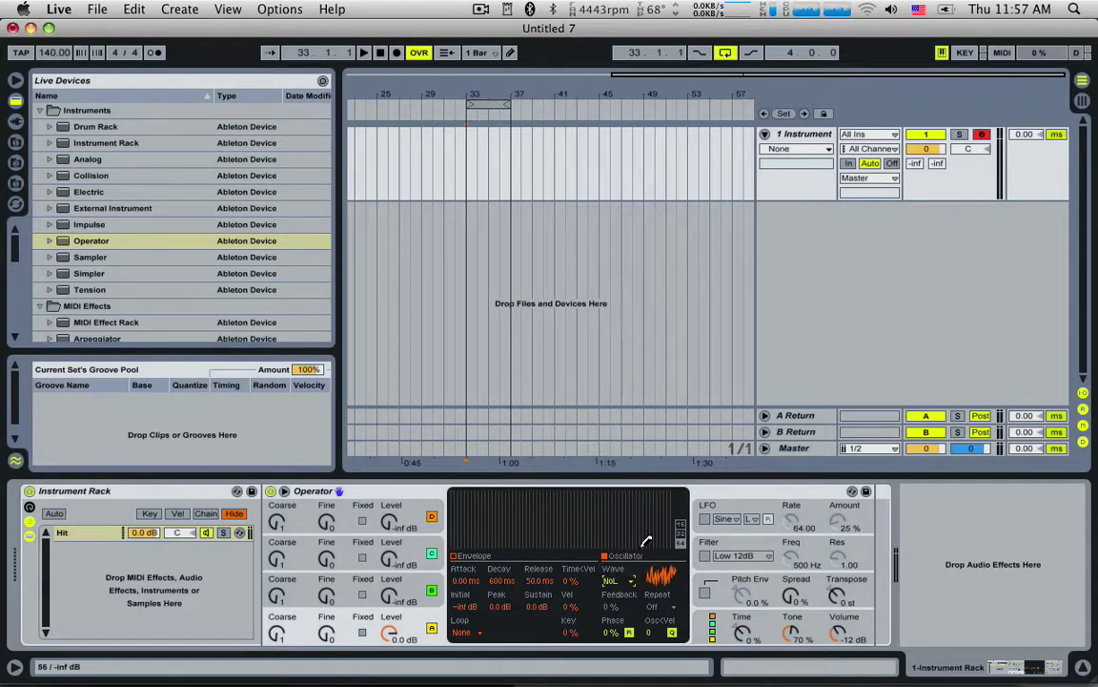
{"action": "left_click", "coordinate": [629, 579]}
{"action": "left_click", "coordinate": [630, 579]}
{"action": "left_click", "coordinate": [628, 577]}
{"action": "left_click", "coordinate": [639, 542]}
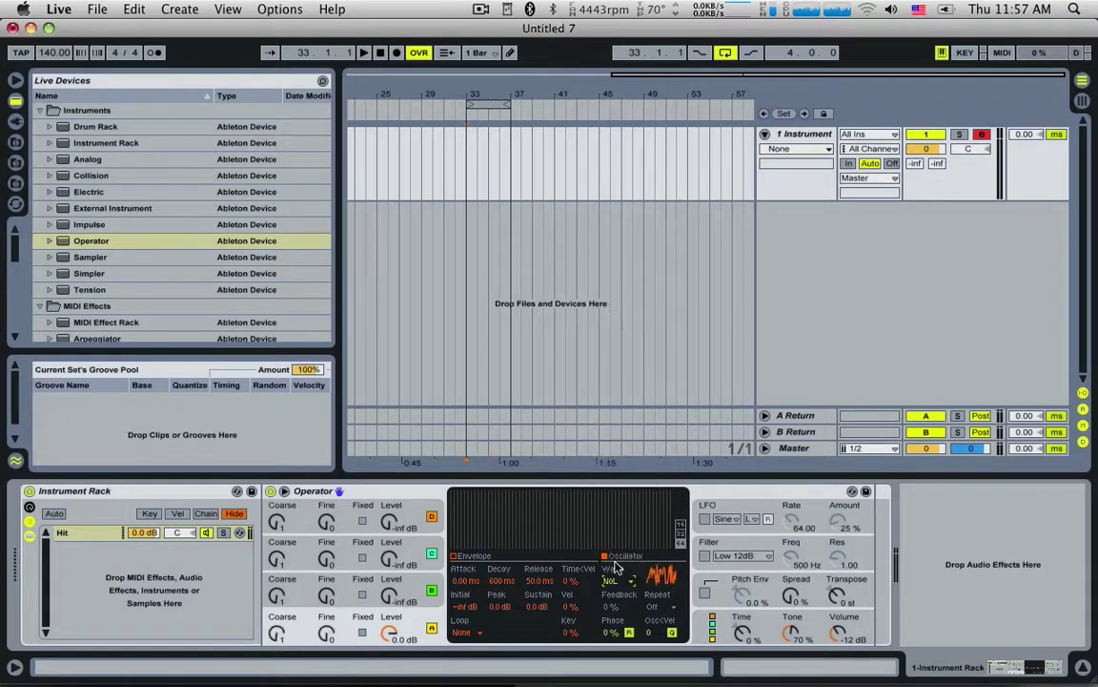
Step: Compare the Noise Looped and Noise White waves on oscillator A at different Coarse settings
{"action": "left_click", "coordinate": [276, 633]}
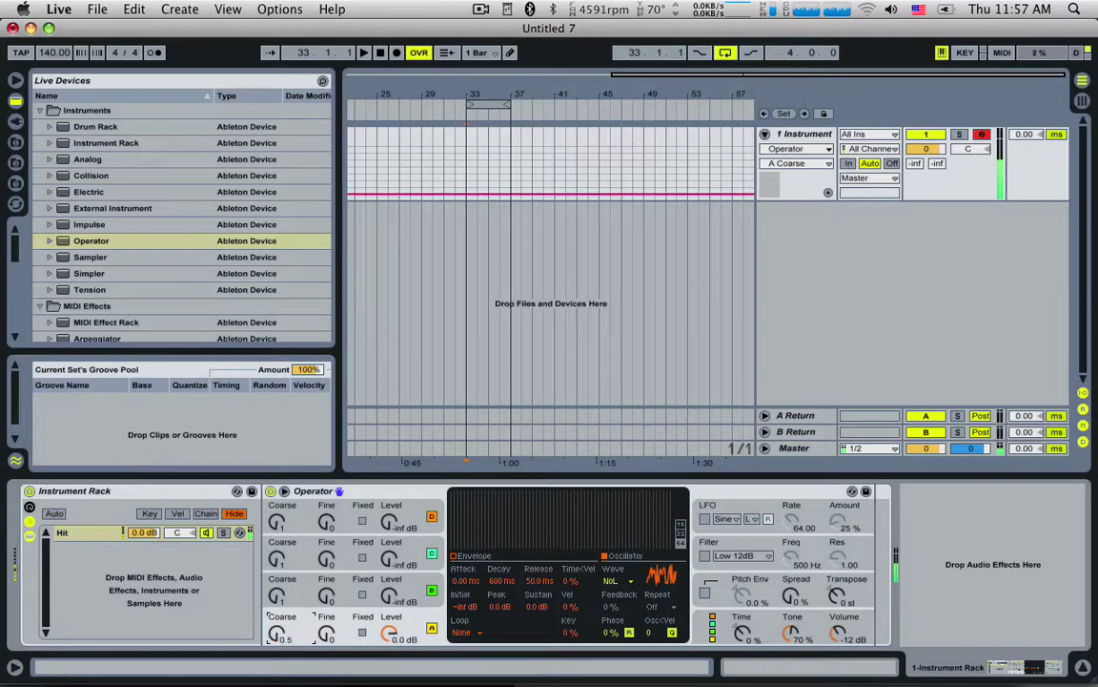
{"action": "left_click", "coordinate": [620, 580]}
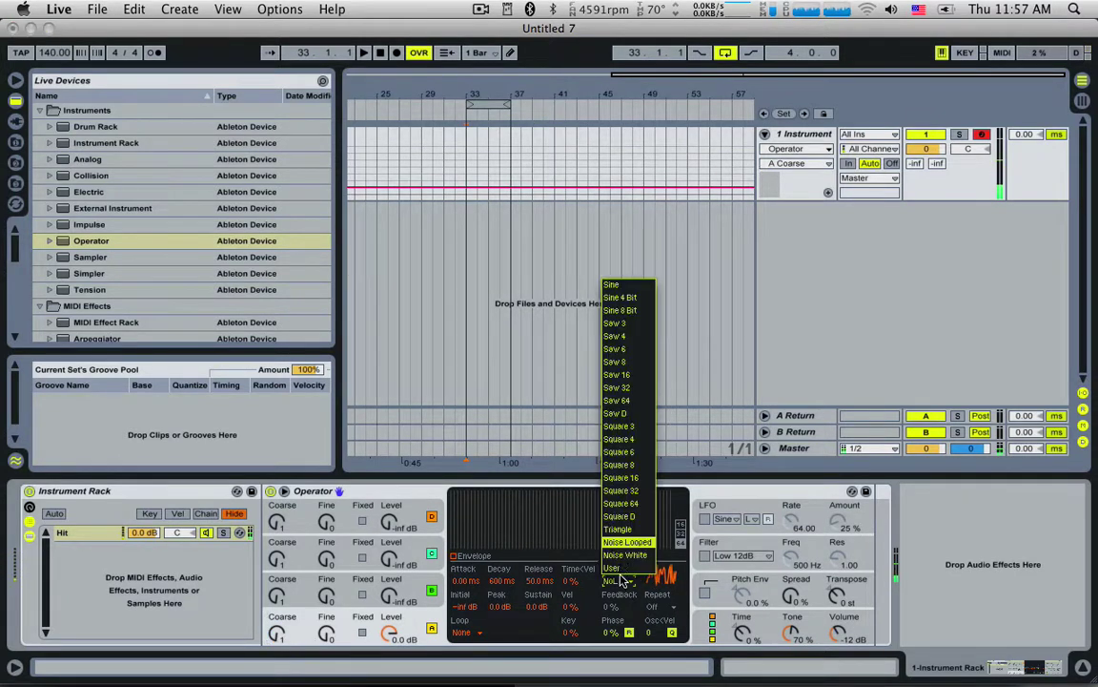
{"action": "left_click", "coordinate": [626, 554]}
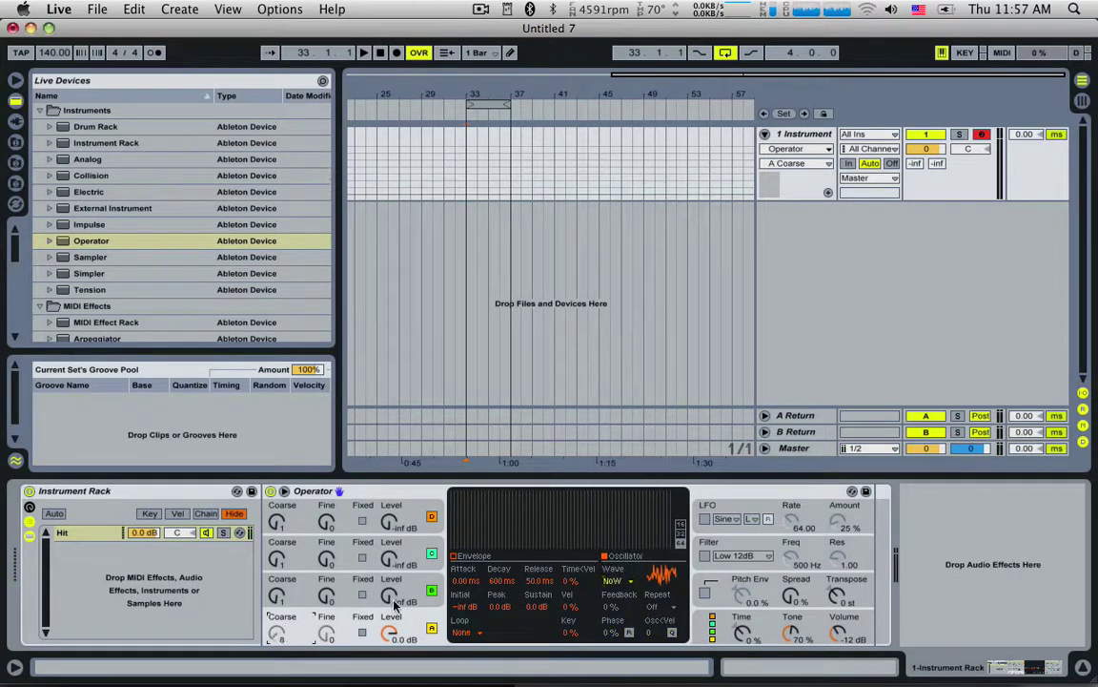
{"action": "left_click_drag", "start_coordinate": [282, 633], "coordinate": [283, 656]}
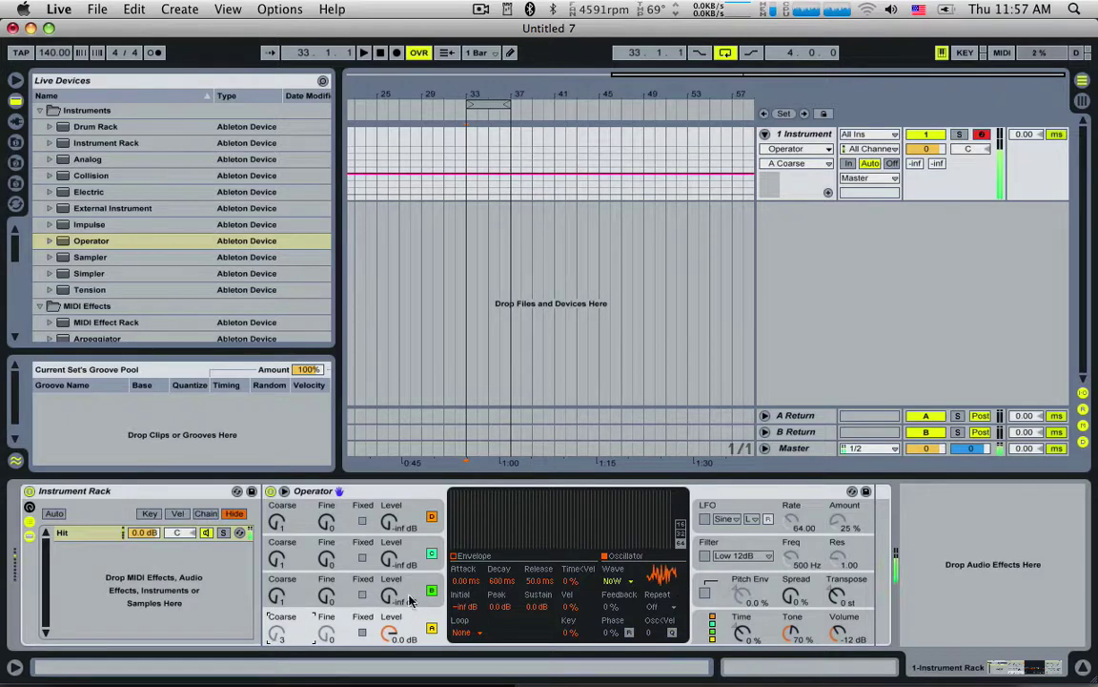
{"action": "left_click", "coordinate": [620, 580]}
{"action": "left_click", "coordinate": [637, 540]}
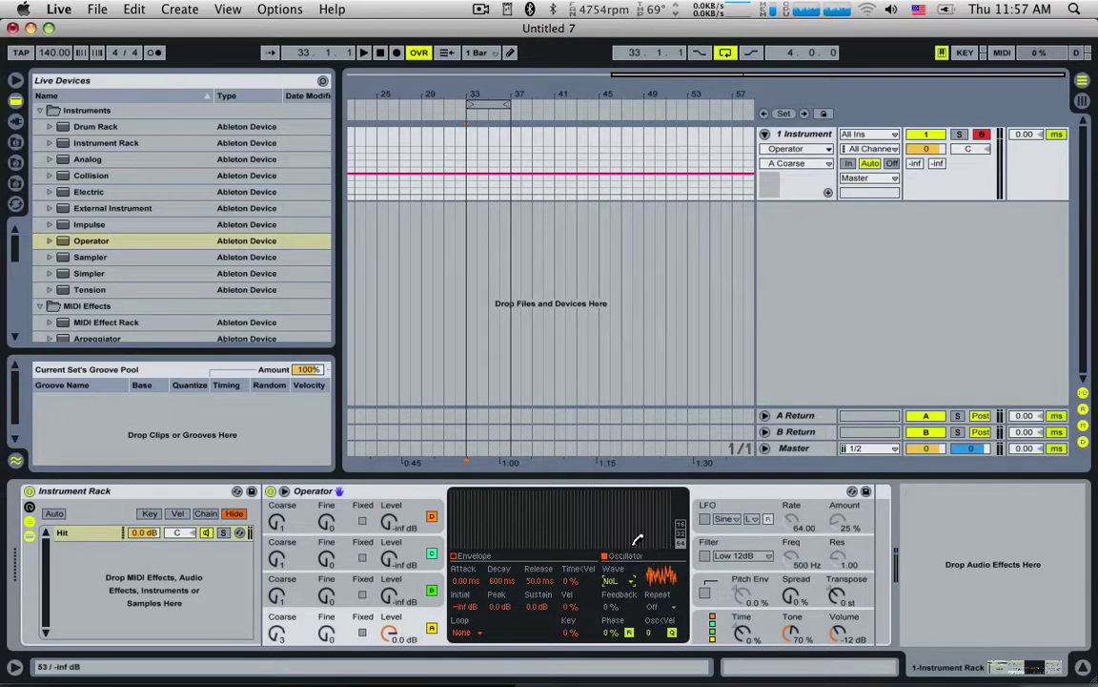
{"action": "left_click_drag", "start_coordinate": [275, 633], "coordinate": [275, 648]}
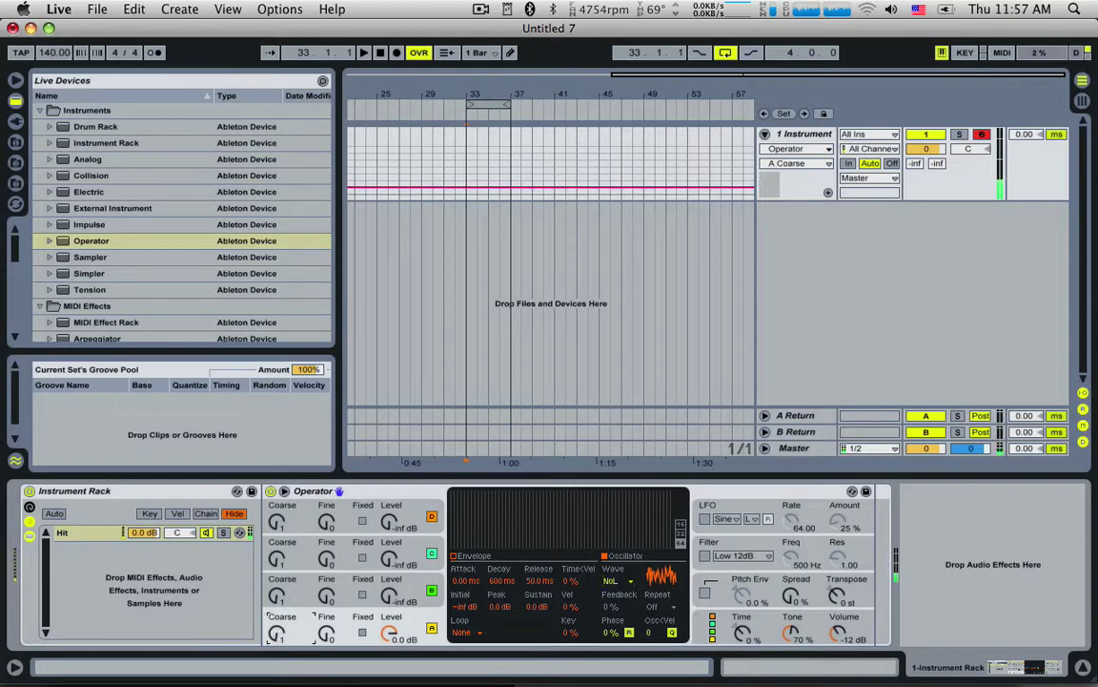
Step: Switch oscillator A to fixed frequency and set the frequency to 282 Hz
{"action": "left_click", "coordinate": [362, 633]}
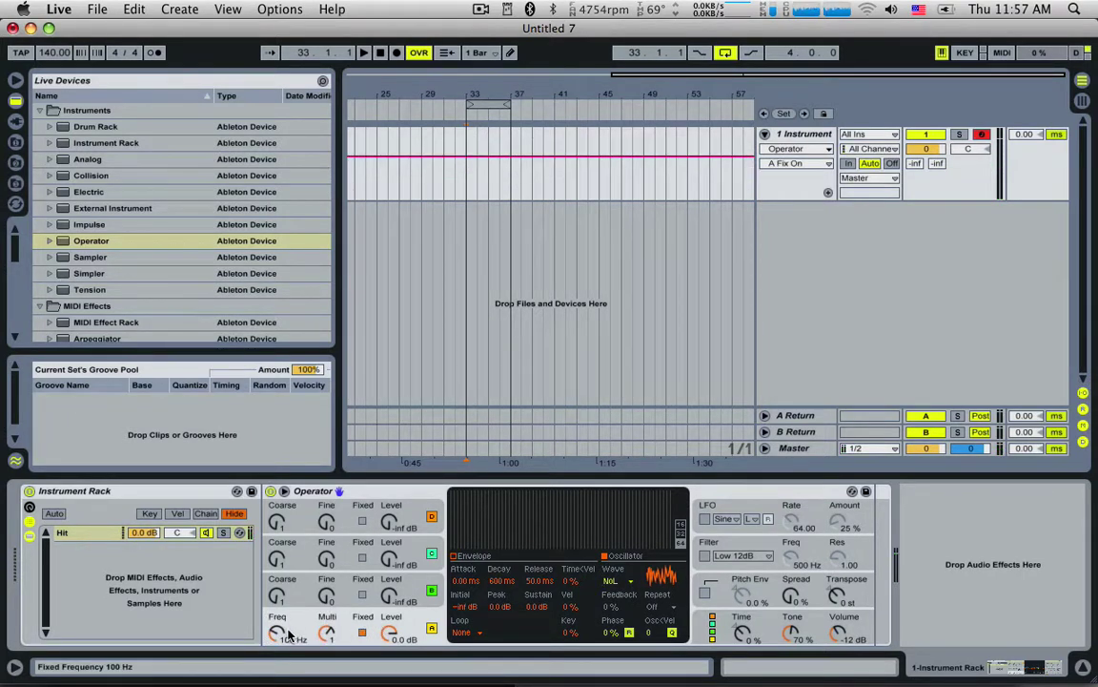
{"action": "mouse_move", "coordinate": [279, 636]}
{"action": "left_mouse_down"}
{"action": "mouse_move", "coordinate": [279, 610]}
{"action": "mouse_move", "coordinate": [279, 625]}
{"action": "left_mouse_up"}
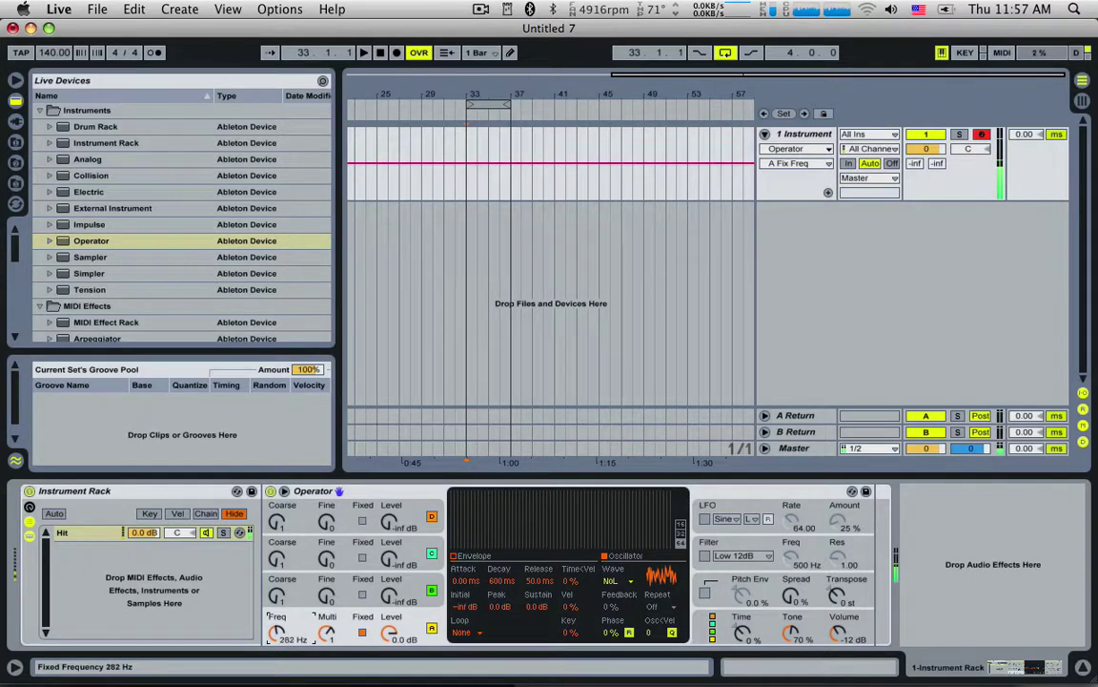
{"action": "left_click", "coordinate": [332, 619]}
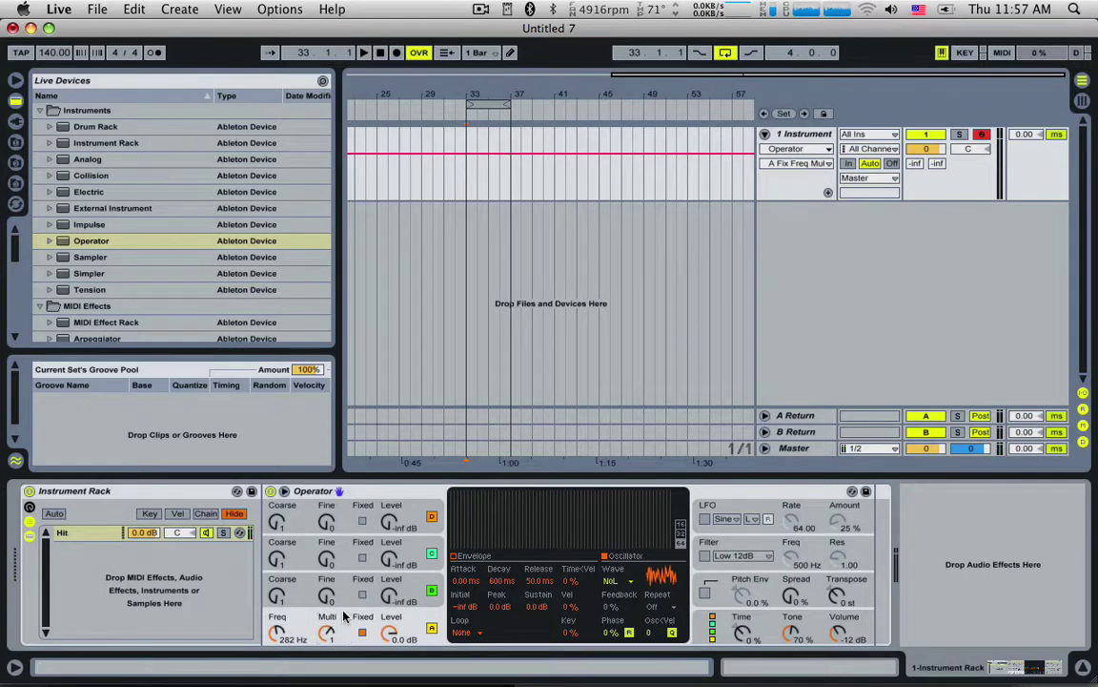
Step: Shape oscillator A's envelope with a 315 ms decay and sustain at -inf dB
{"action": "left_click", "coordinate": [487, 558]}
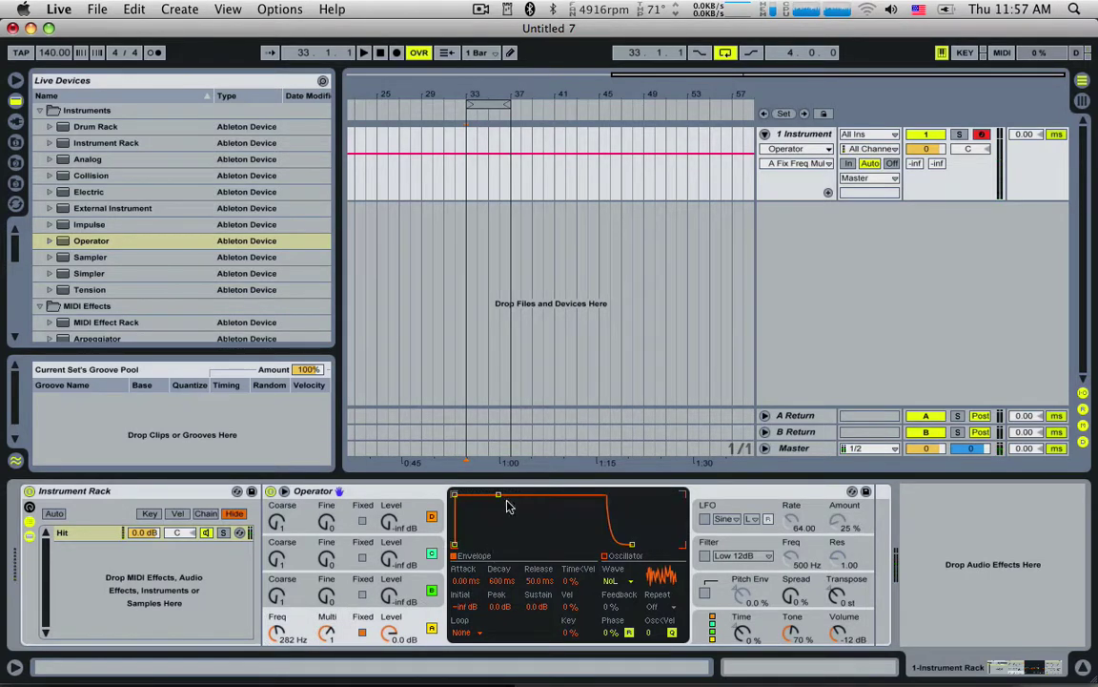
{"action": "left_click_drag", "start_coordinate": [497, 493], "coordinate": [489, 542]}
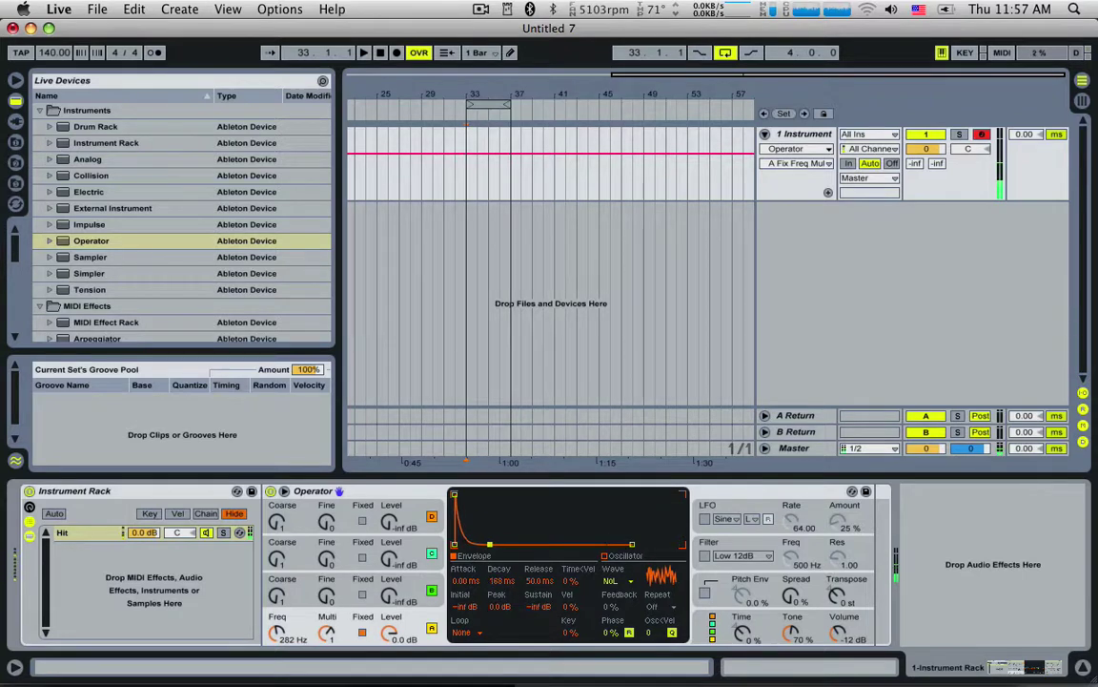
{"action": "left_click_drag", "start_coordinate": [489, 543], "coordinate": [495, 546]}
Step: Add the Corpus audio effect after Operator in the Hit chain
{"action": "scroll", "coordinate": [133, 243], "scroll_direction": "down", "scroll_amount": 10}
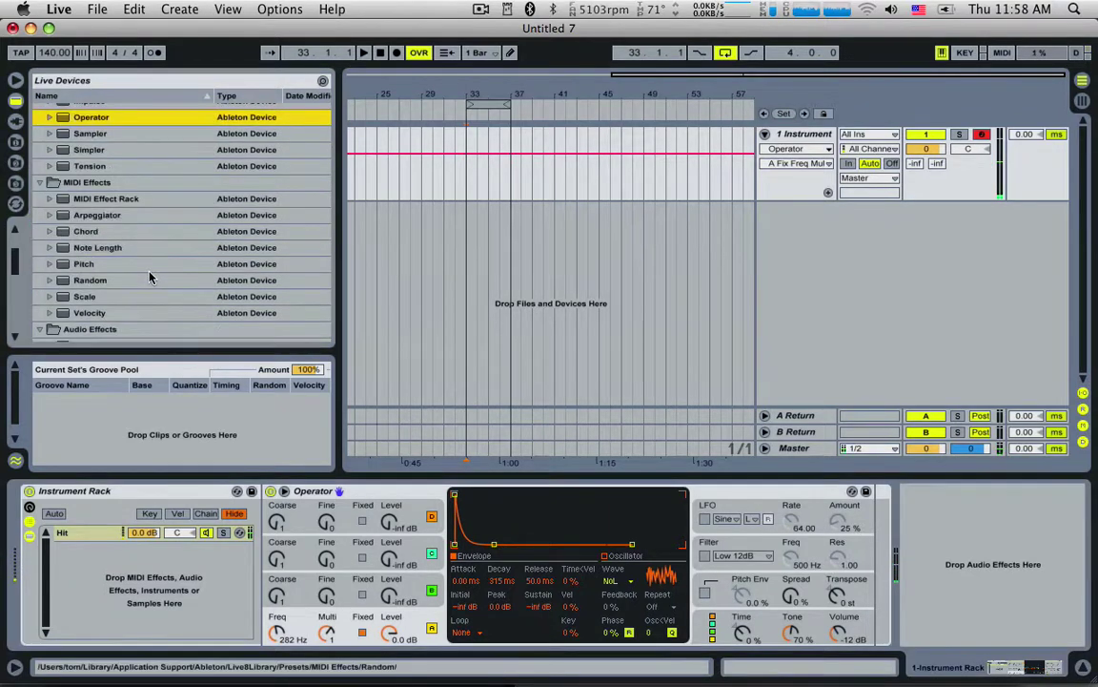
{"action": "left_click", "coordinate": [79, 198]}
{"action": "left_click_drag", "start_coordinate": [78, 199], "coordinate": [873, 558]}
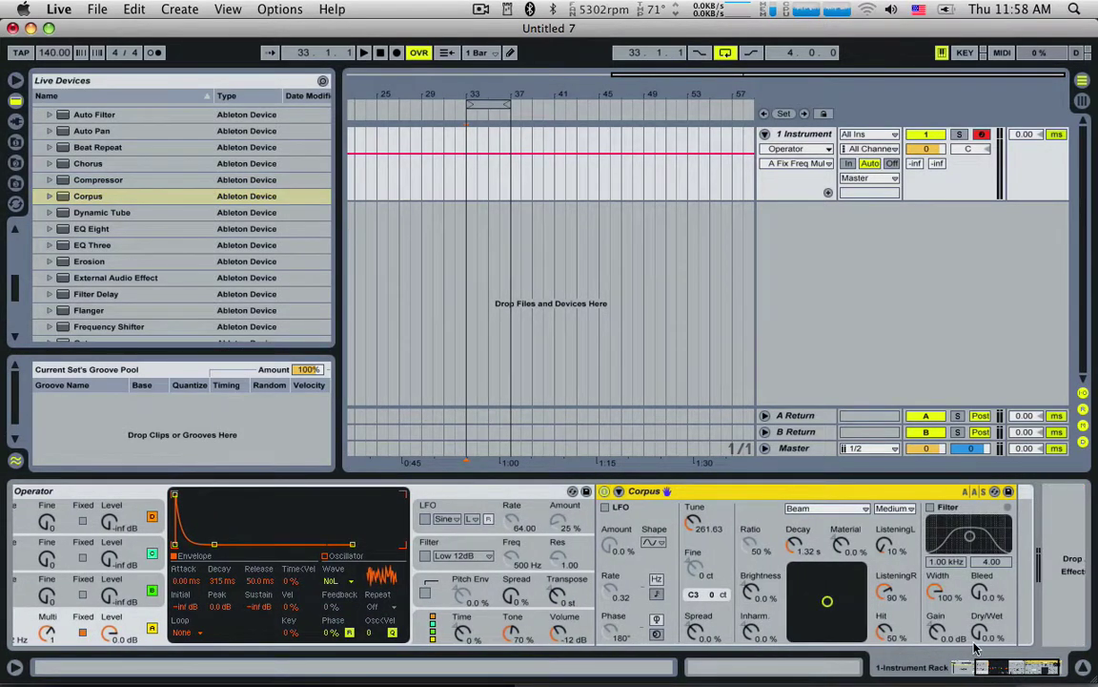
Step: Raise the Dry/Wet mix of Corpus to 47 %
{"action": "scroll", "coordinate": [158, 243], "scroll_direction": "up", "scroll_amount": 5}
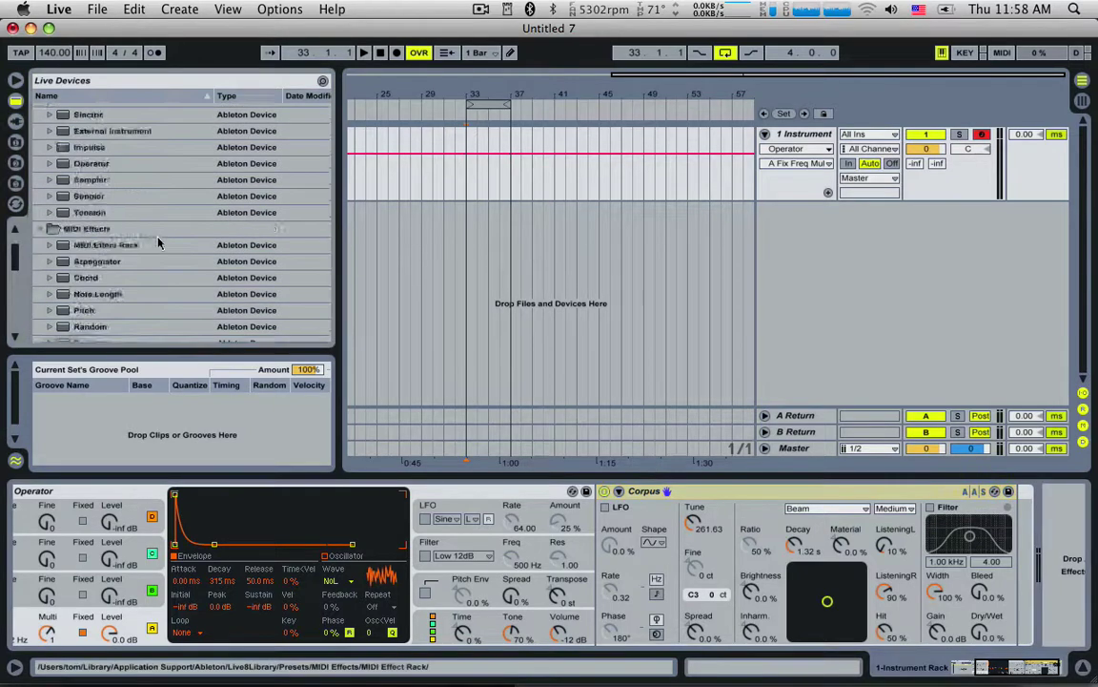
{"action": "scroll", "coordinate": [143, 214], "scroll_direction": "up", "scroll_amount": 3}
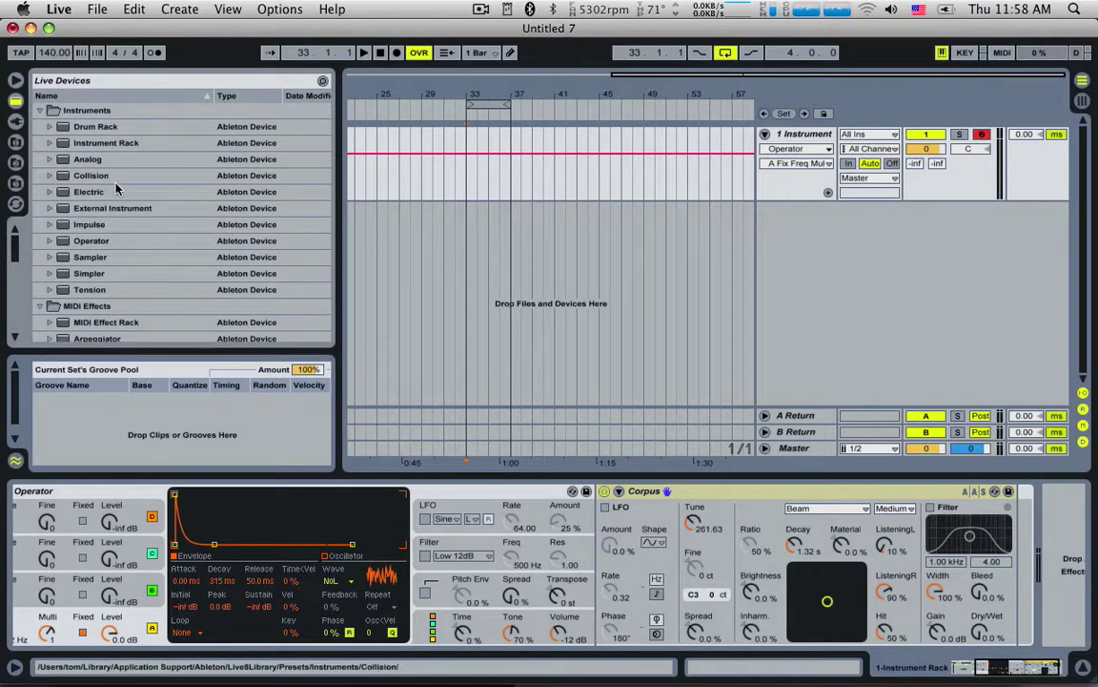
{"action": "scroll", "coordinate": [153, 244], "scroll_direction": "down", "scroll_amount": 8}
{"action": "scroll", "coordinate": [155, 248], "scroll_direction": "down", "scroll_amount": 2}
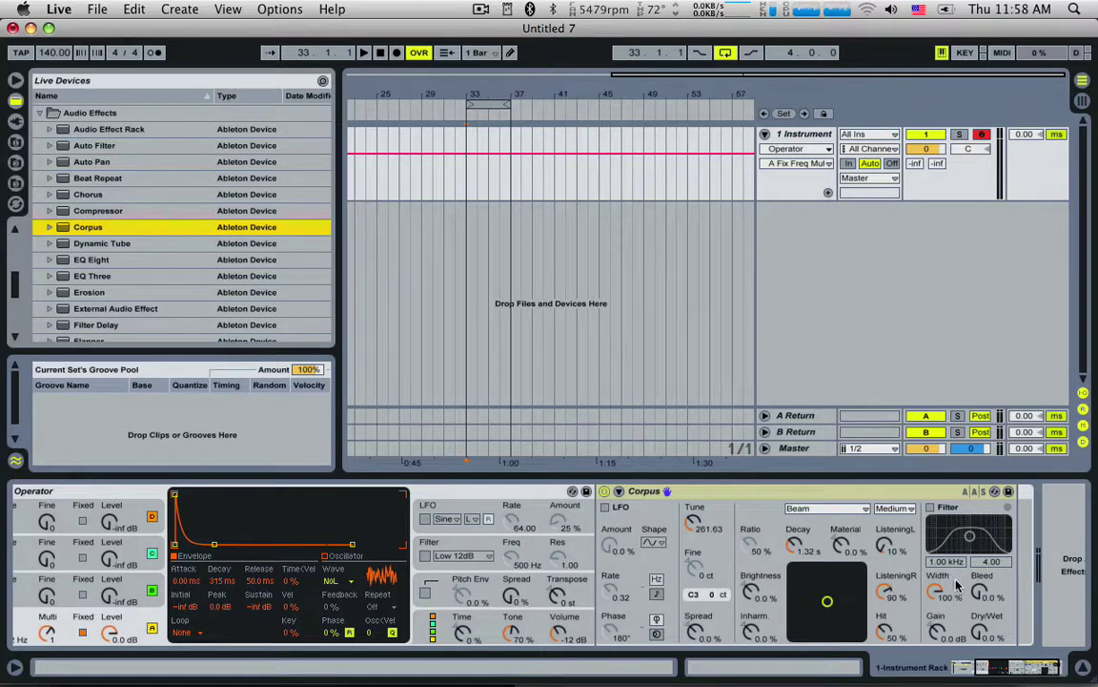
{"action": "left_click", "coordinate": [991, 630]}
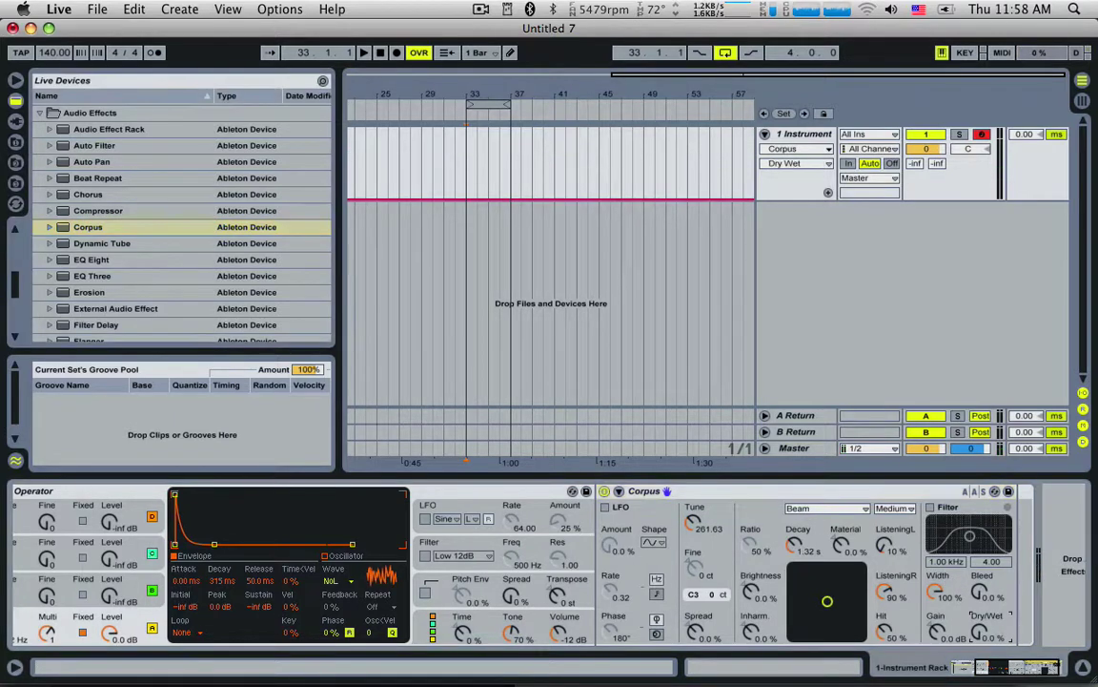
{"action": "left_click_drag", "start_coordinate": [992, 629], "coordinate": [992, 592]}
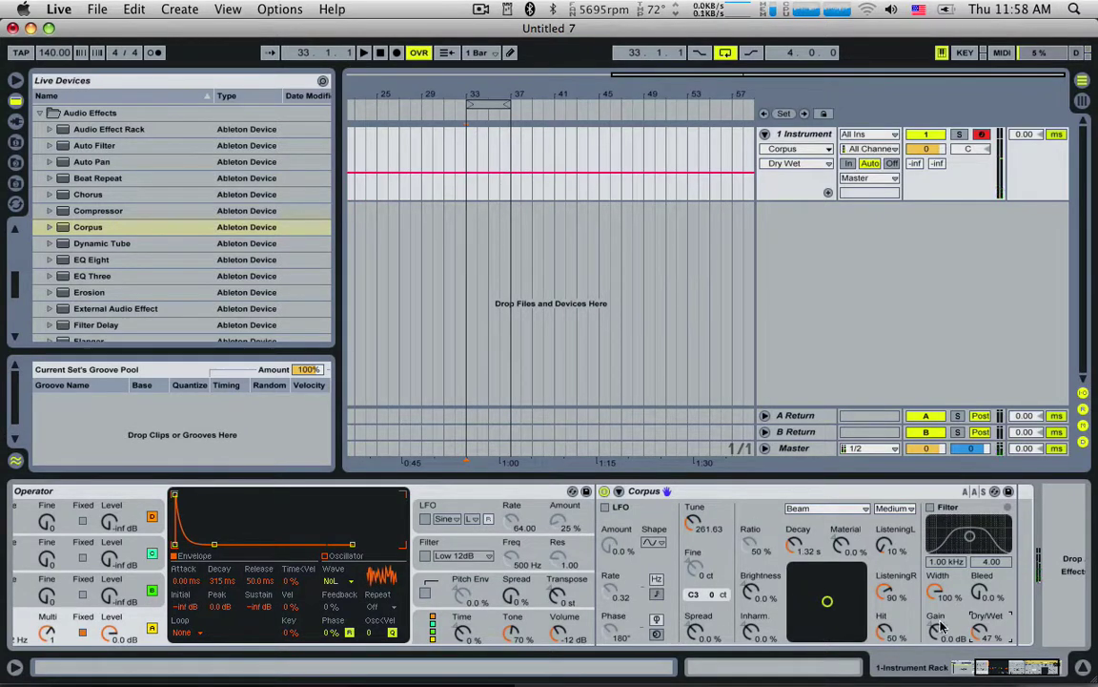
Step: Set the Corpus decay to 325 ms, tune to 356.02 and material to 3.2 %
{"action": "left_click", "coordinate": [827, 551]}
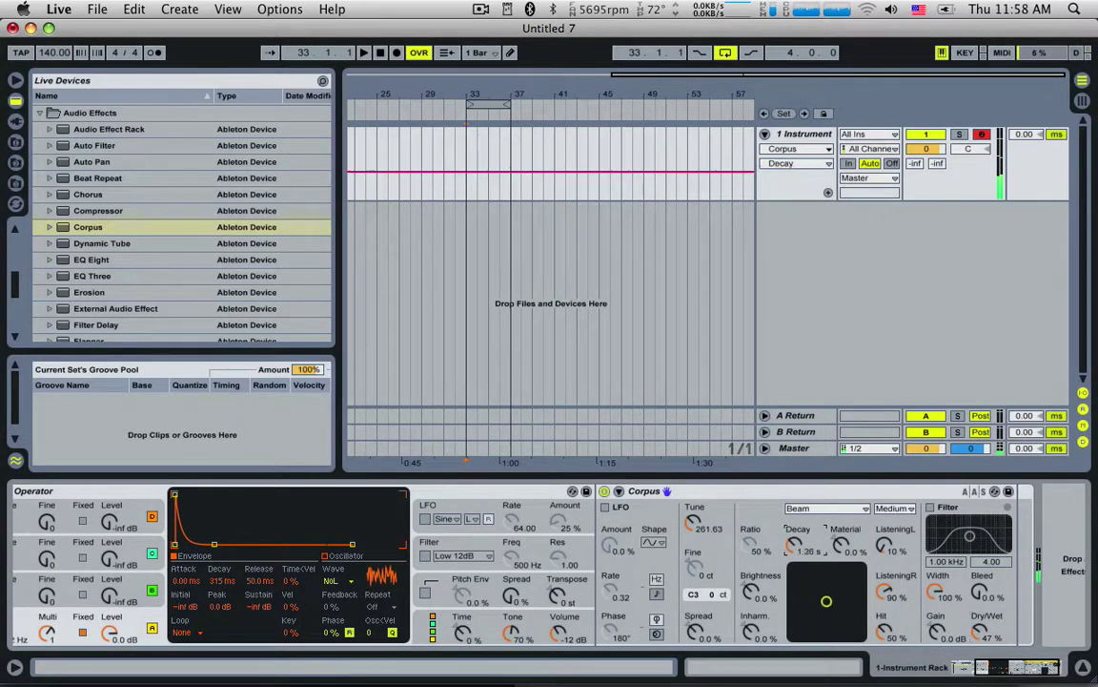
{"action": "left_click_drag", "start_coordinate": [827, 551], "coordinate": [795, 564]}
{"action": "mouse_move", "coordinate": [690, 524]}
{"action": "left_mouse_down"}
{"action": "mouse_move", "coordinate": [691, 554]}
{"action": "mouse_move", "coordinate": [693, 526]}
{"action": "left_mouse_up"}
{"action": "left_click", "coordinate": [795, 544]}
{"action": "mouse_move", "coordinate": [837, 545]}
{"action": "left_mouse_down"}
{"action": "mouse_move", "coordinate": [837, 497]}
{"action": "mouse_move", "coordinate": [837, 577]}
{"action": "mouse_move", "coordinate": [837, 527]}
{"action": "left_mouse_up"}
Step: Change the Corpus resonator type to Membrane and lower its tune to 192.26
{"action": "left_click", "coordinate": [831, 508]}
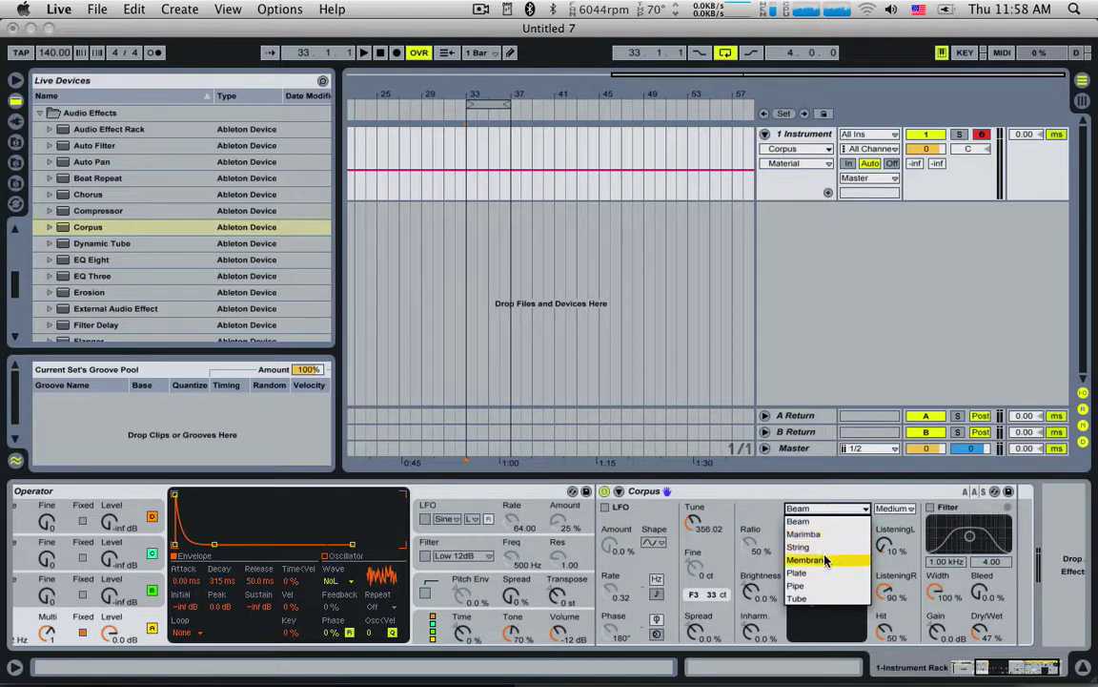
{"action": "left_click", "coordinate": [826, 560]}
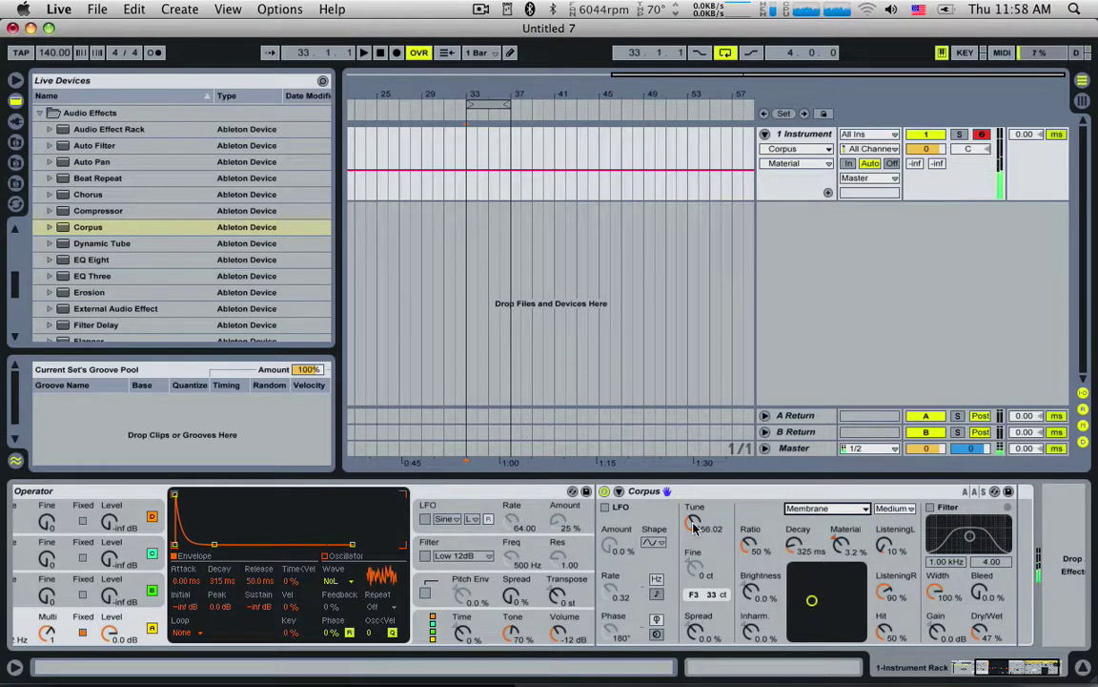
{"action": "mouse_move", "coordinate": [693, 523]}
{"action": "left_mouse_down"}
{"action": "mouse_move", "coordinate": [694, 496]}
{"action": "mouse_move", "coordinate": [693, 534]}
{"action": "left_mouse_up"}
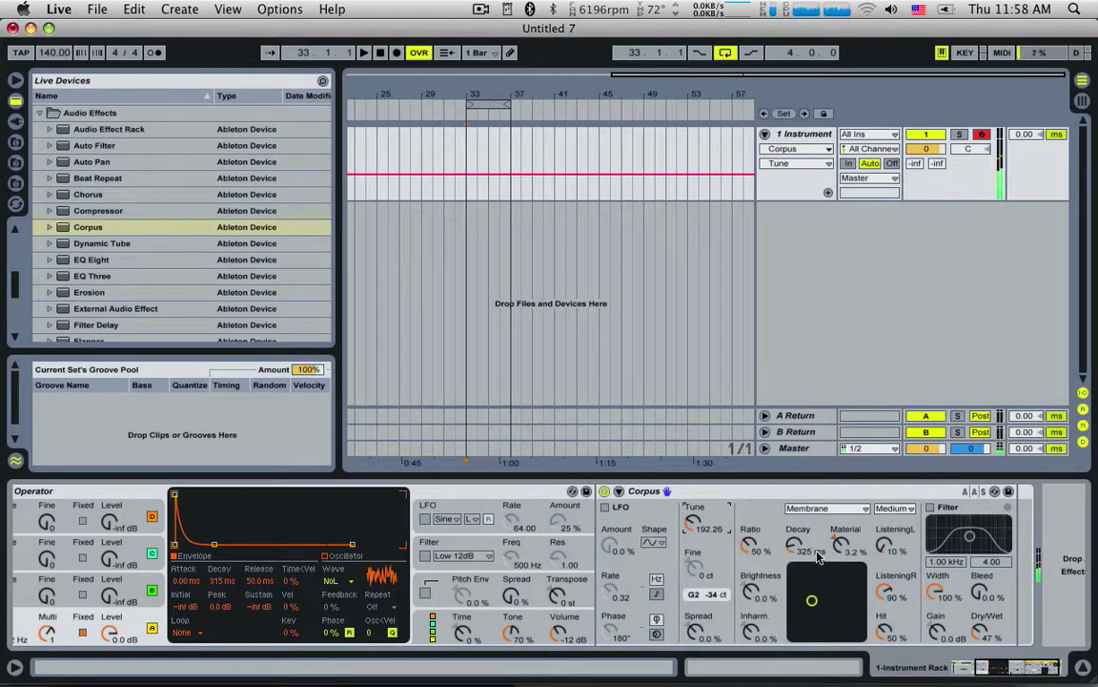
Step: Shorten the envelope decay of Operator's oscillator A to 245 ms
{"action": "scroll", "coordinate": [496, 548], "scroll_direction": "left", "scroll_amount": 5}
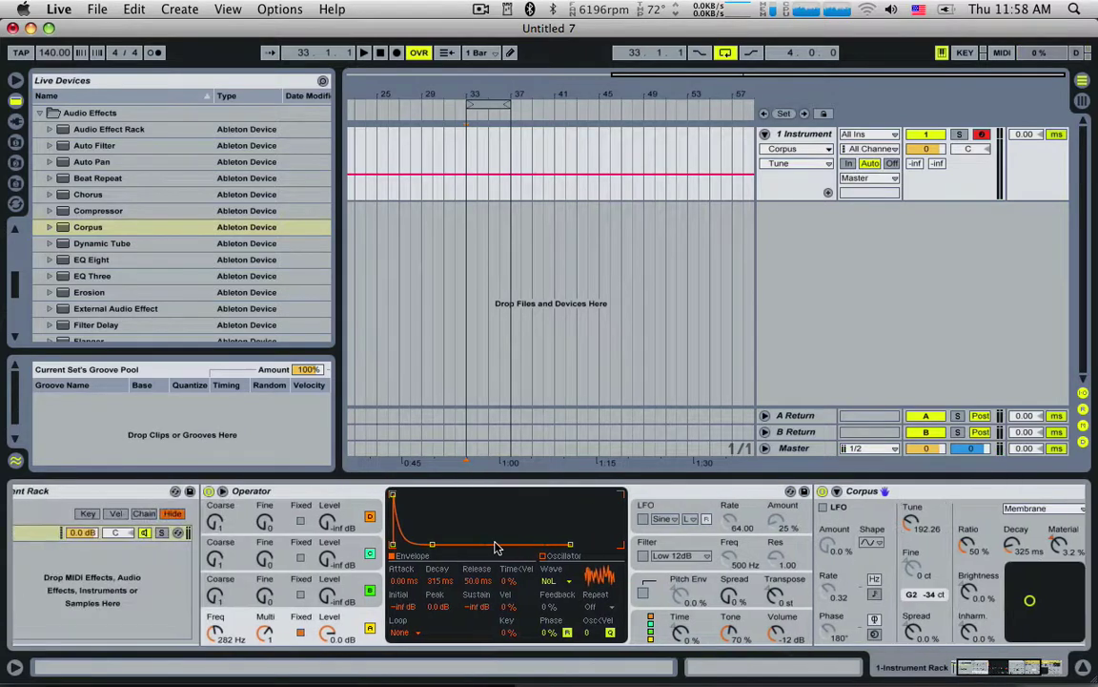
{"action": "left_click_drag", "start_coordinate": [433, 545], "coordinate": [428, 544]}
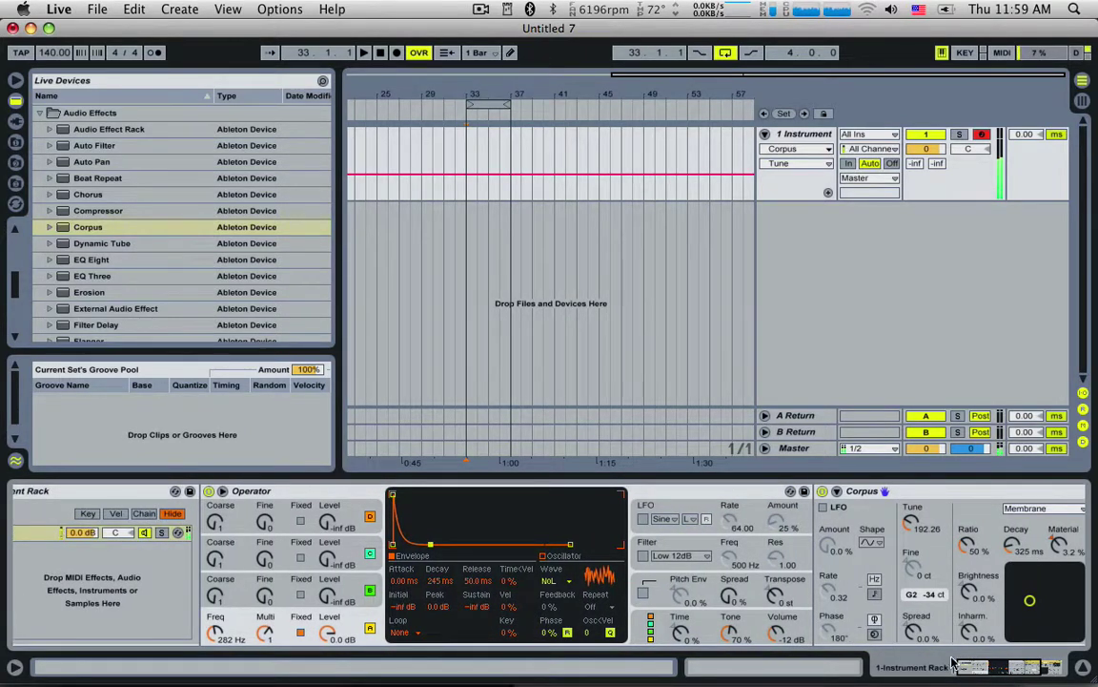
Step: Set the Corpus tune to 129.38 and decay to 576 ms, and raise its material value
{"action": "scroll", "coordinate": [561, 595], "scroll_direction": "right", "scroll_amount": 5}
{"action": "left_click_drag", "start_coordinate": [650, 523], "coordinate": [649, 498]}
{"action": "mouse_move", "coordinate": [754, 541]}
{"action": "left_mouse_down"}
{"action": "mouse_move", "coordinate": [755, 557]}
{"action": "mouse_move", "coordinate": [752, 519]}
{"action": "mouse_move", "coordinate": [751, 530]}
{"action": "left_mouse_up"}
{"action": "left_click_drag", "start_coordinate": [657, 525], "coordinate": [657, 496]}
{"action": "left_click_drag", "start_coordinate": [751, 539], "coordinate": [751, 551]}
{"action": "left_click_drag", "start_coordinate": [647, 521], "coordinate": [647, 551]}
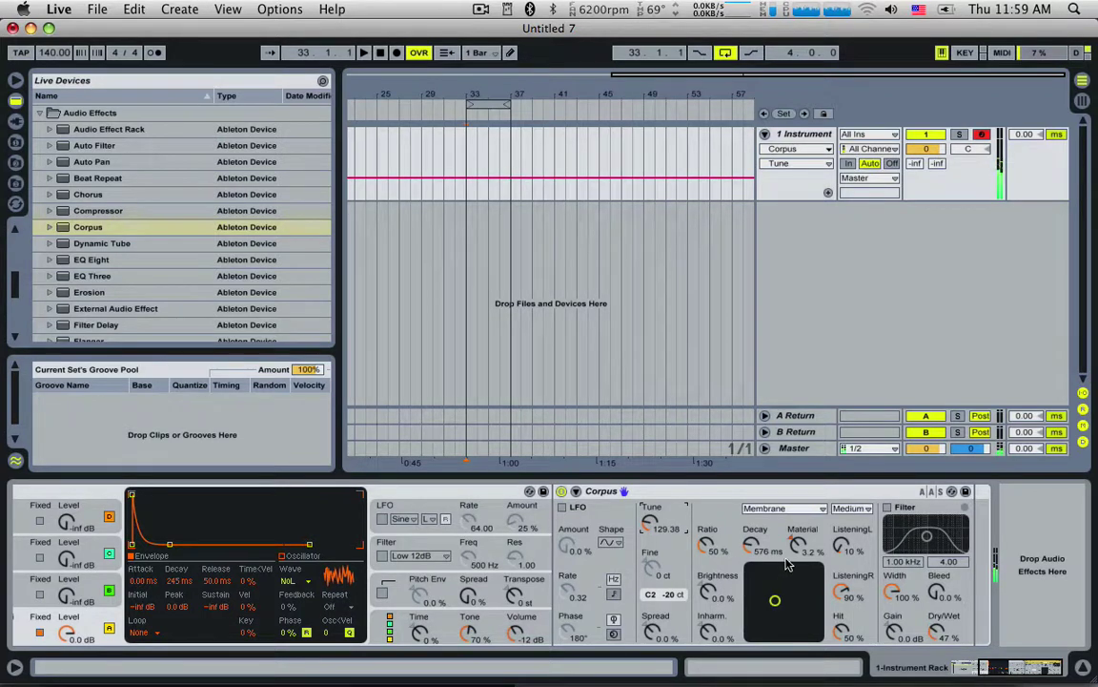
{"action": "left_click_drag", "start_coordinate": [798, 544], "coordinate": [798, 568]}
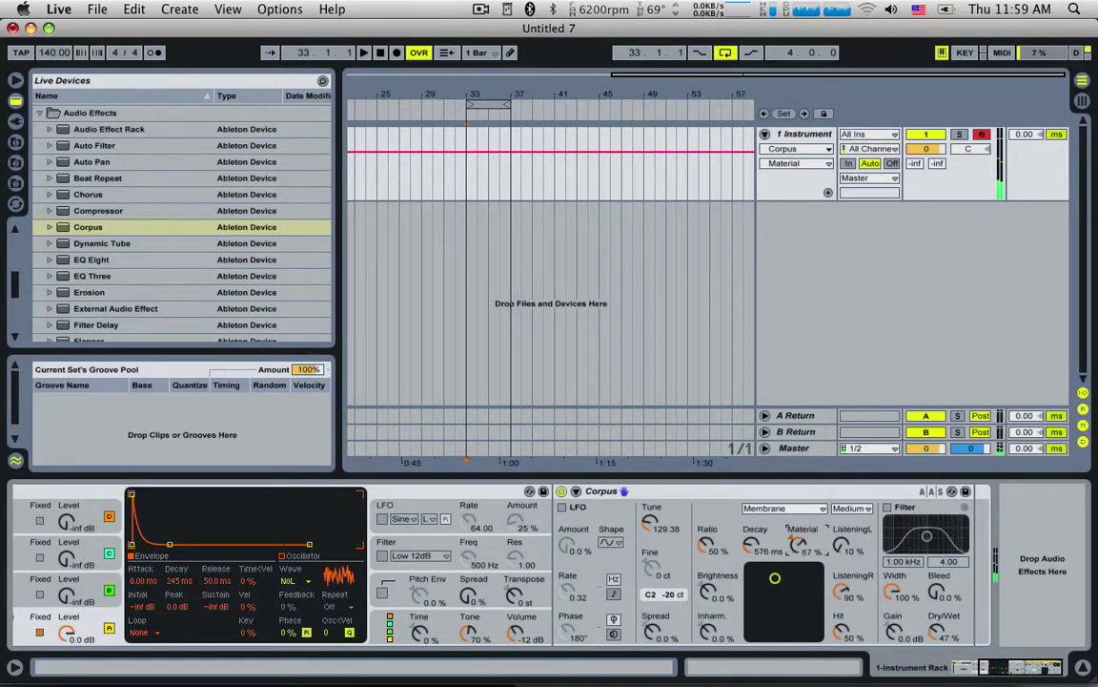
{"action": "left_click_drag", "start_coordinate": [804, 551], "coordinate": [804, 574]}
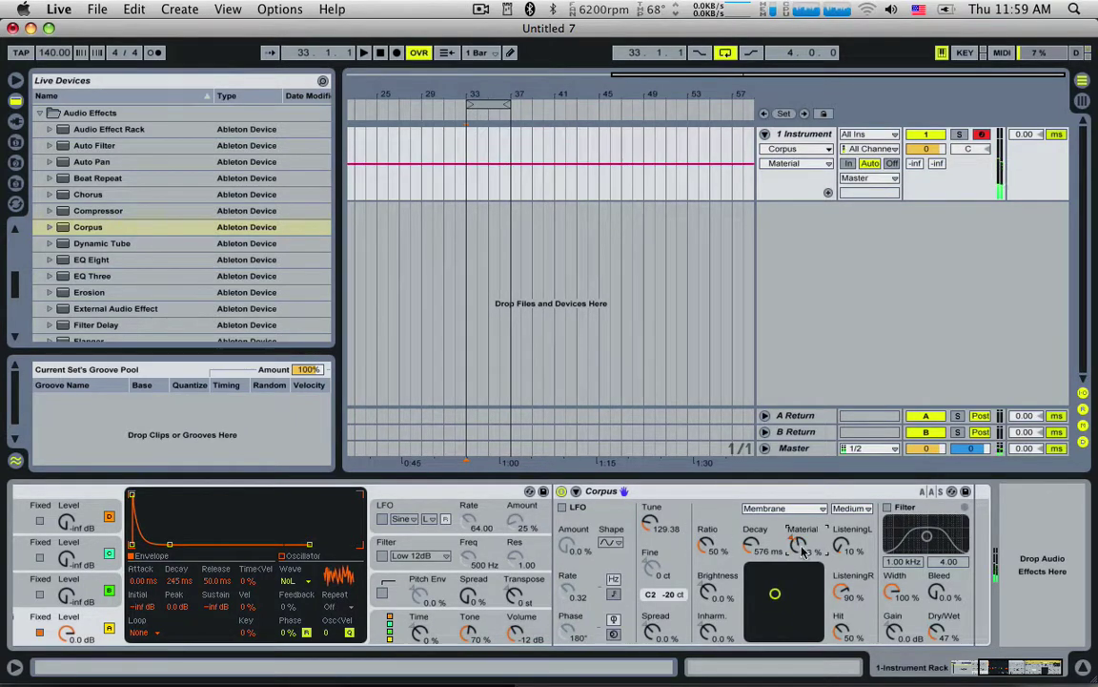
Step: Add a second Operator to the Instrument Rack as a new chain below Hit
{"action": "left_click_drag", "start_coordinate": [1024, 666], "coordinate": [968, 666]}
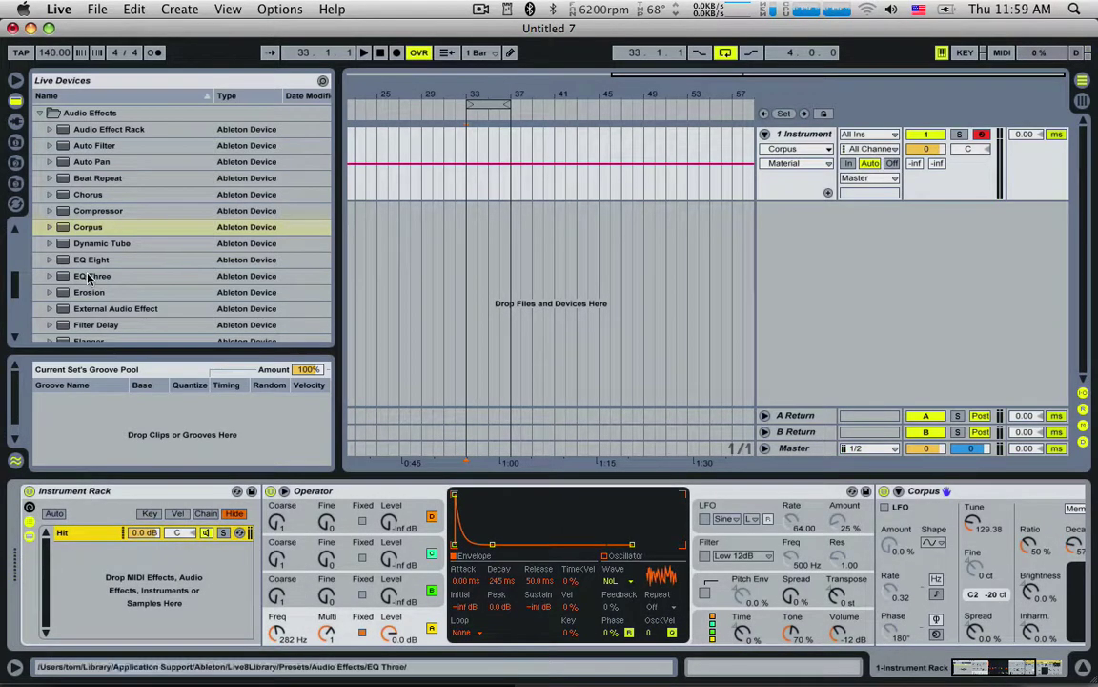
{"action": "scroll", "coordinate": [95, 238], "scroll_direction": "up", "scroll_amount": 10}
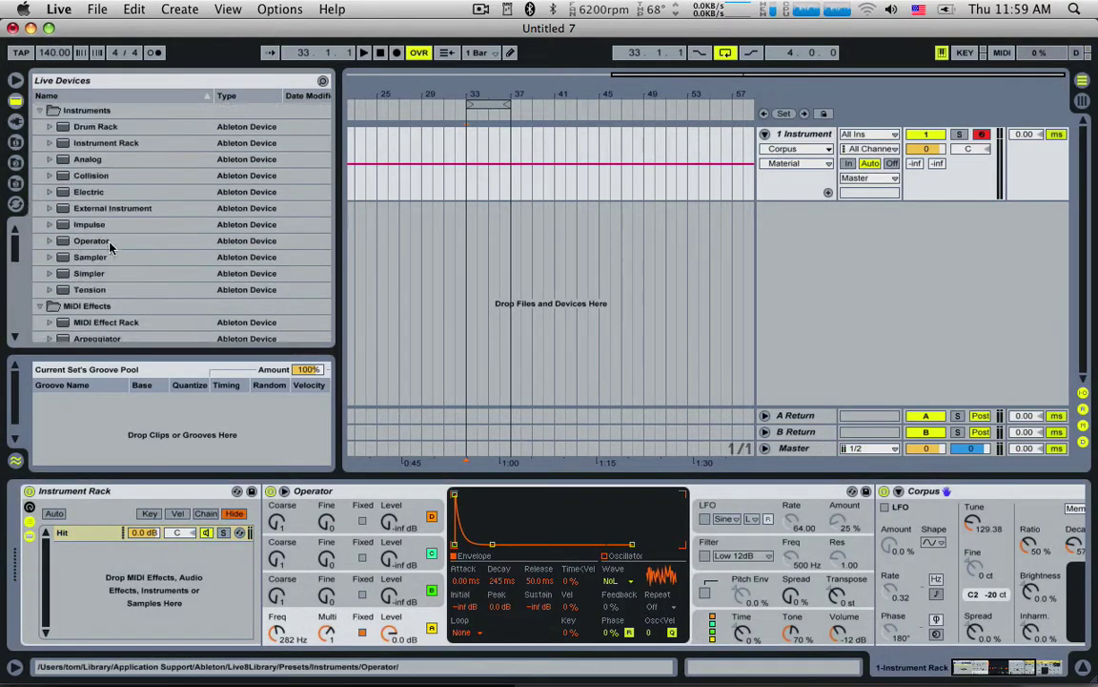
{"action": "left_click_drag", "start_coordinate": [95, 241], "coordinate": [110, 572]}
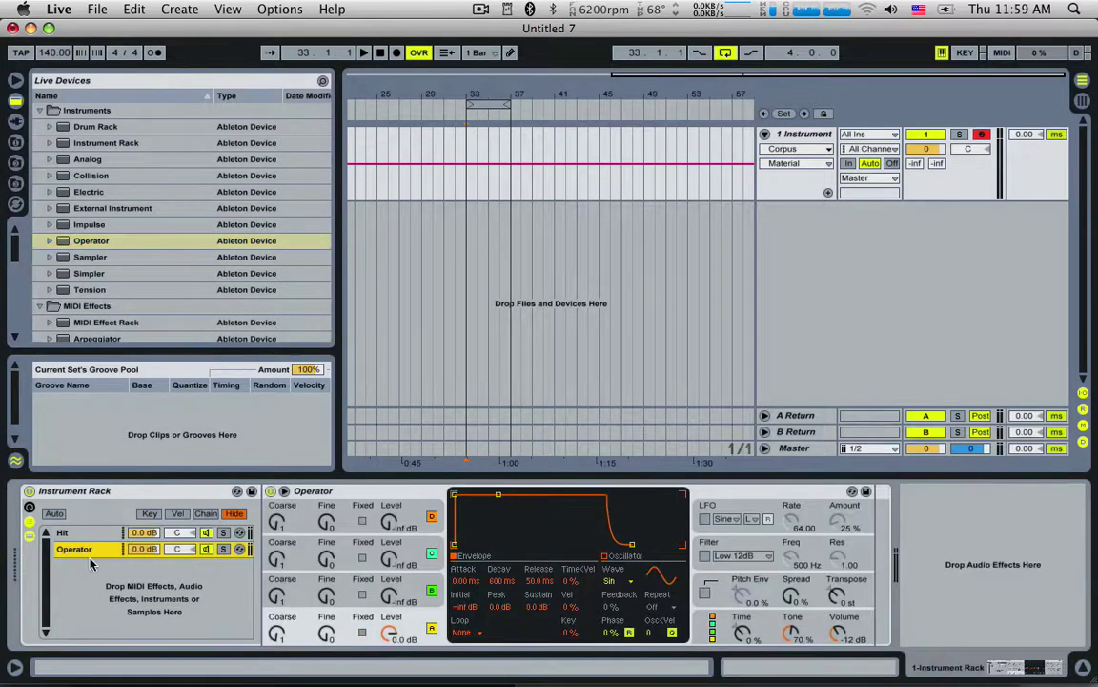
Step: Rename the new Operator chain as Noise
{"action": "left_click", "coordinate": [86, 548]}
{"action": "key", "text": "super+r"}
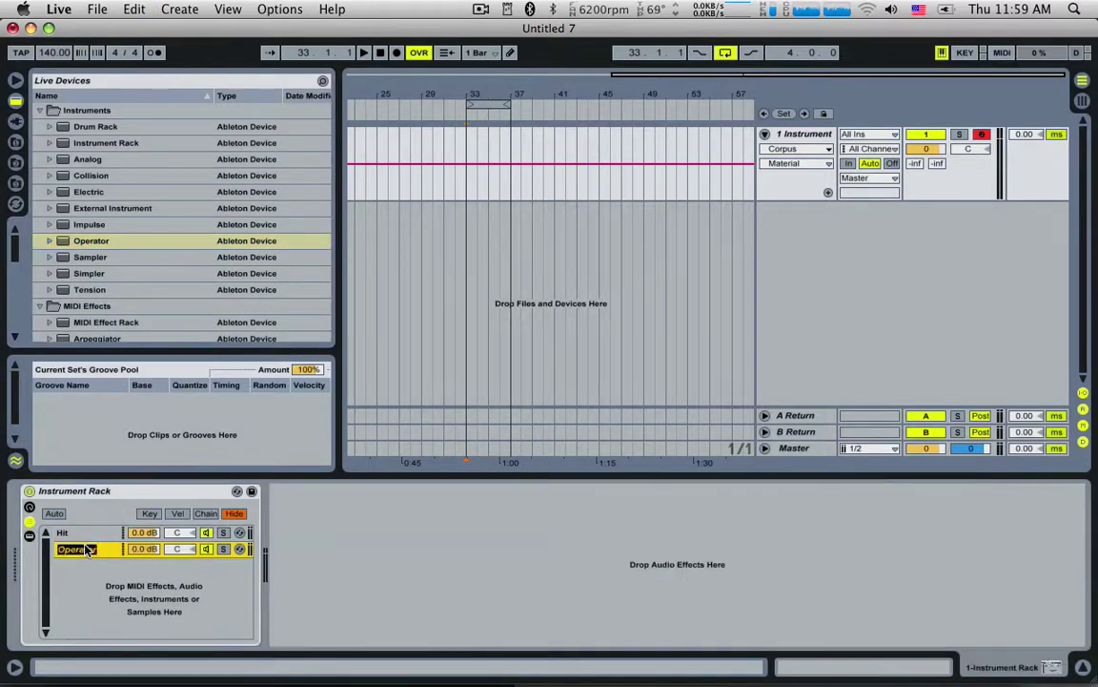
{"action": "type", "text": "White"}
{"action": "key", "text": "BackSpace"}
{"action": "key", "text": "BackSpace"}
{"action": "key", "text": "Return"}
{"action": "key", "text": "space"}
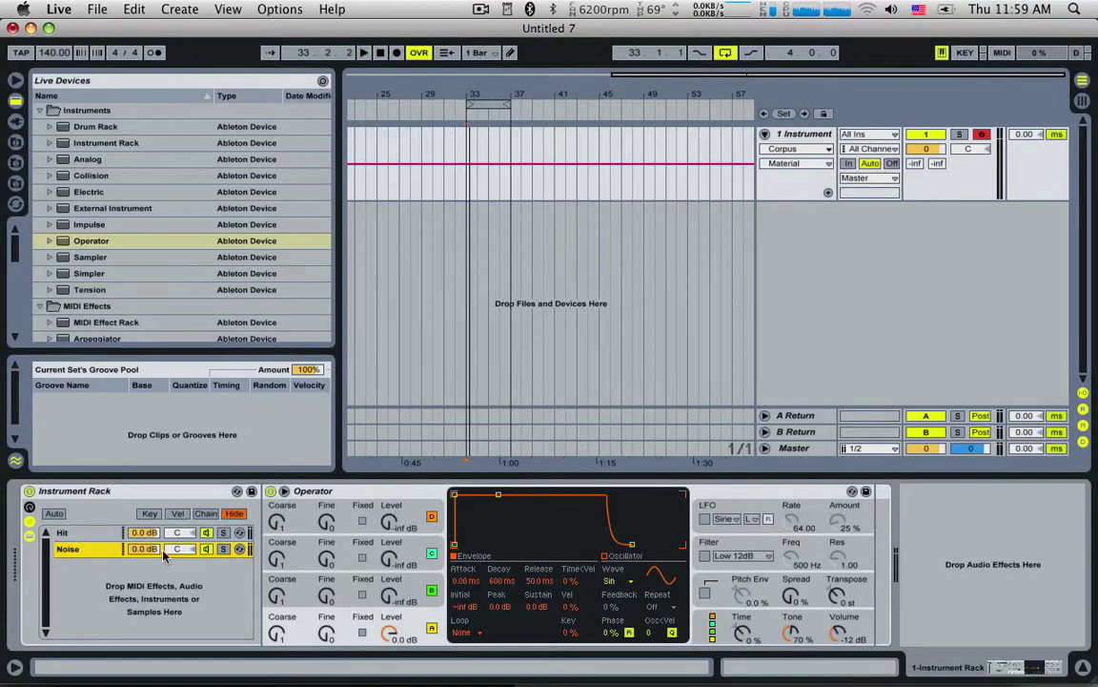
Step: Set oscillator A's wave to Noise White and shape its envelope with a 518 ms decay and -inf dB sustain
{"action": "left_click", "coordinate": [615, 581]}
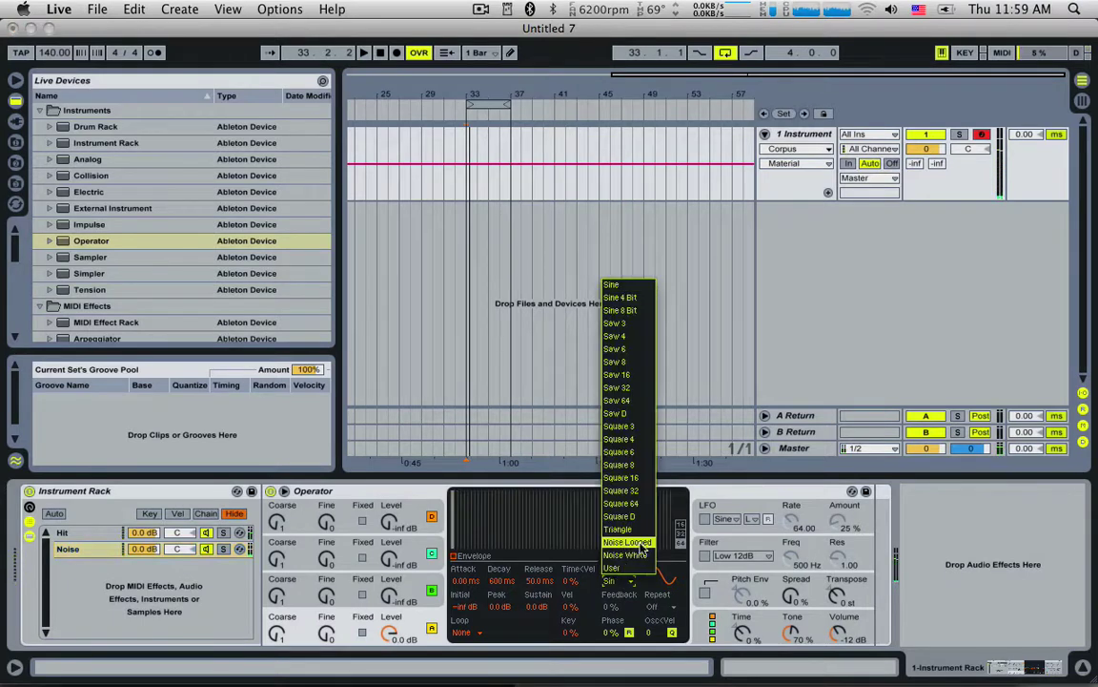
{"action": "left_click", "coordinate": [649, 557]}
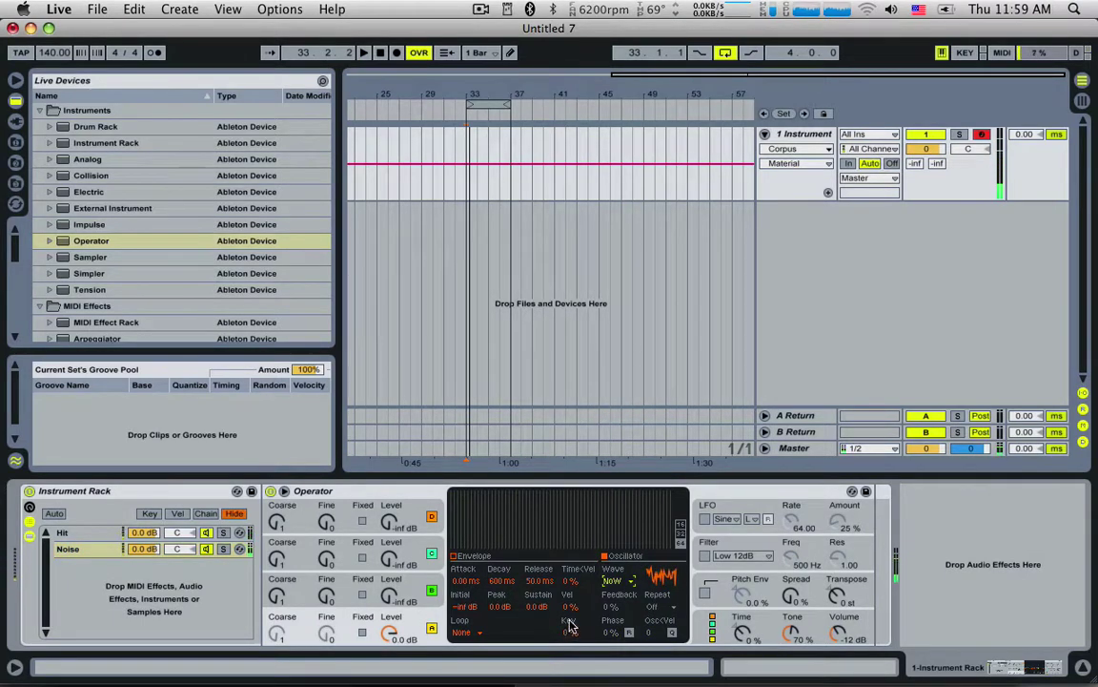
{"action": "left_click", "coordinate": [308, 624]}
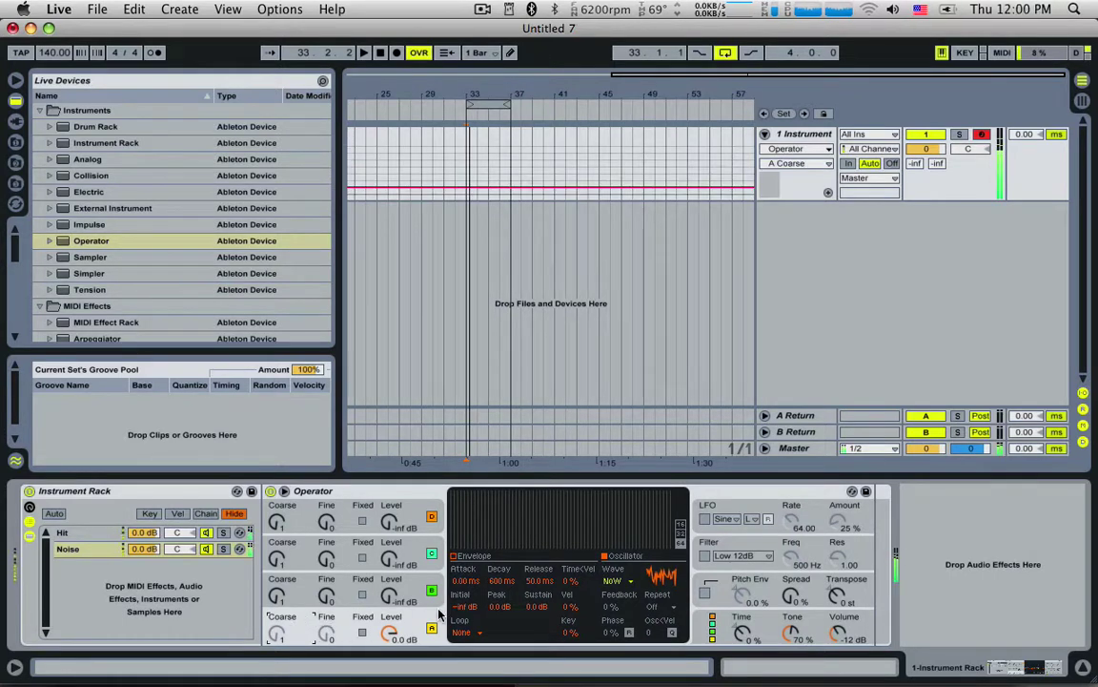
{"action": "left_click", "coordinate": [475, 561]}
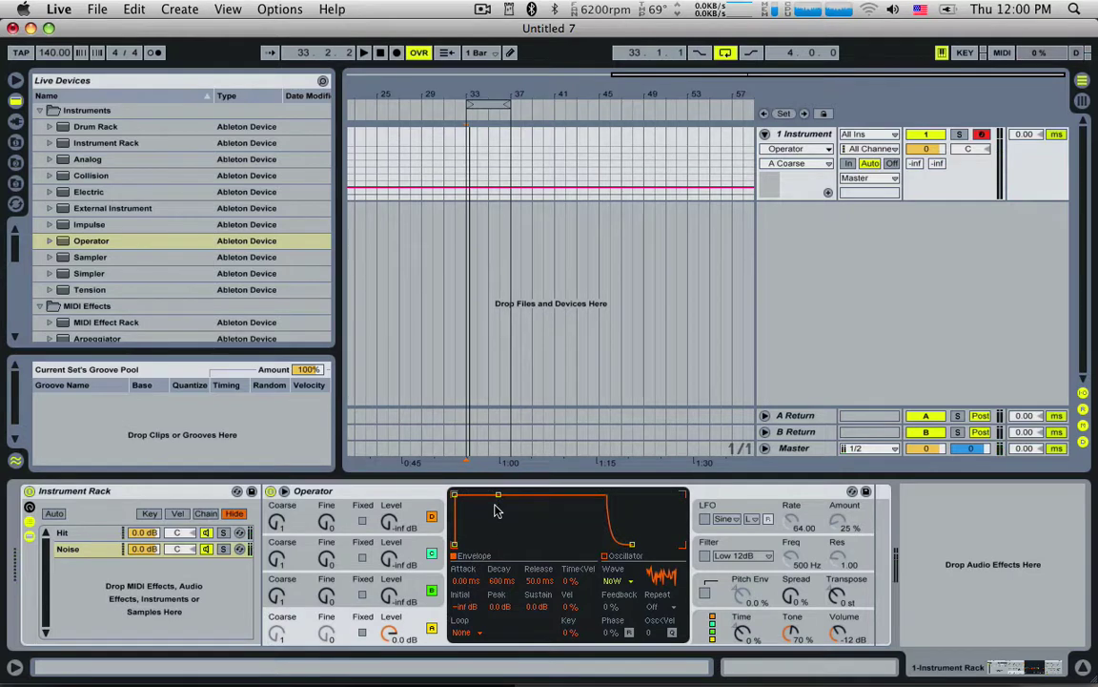
{"action": "left_click_drag", "start_coordinate": [498, 494], "coordinate": [508, 544]}
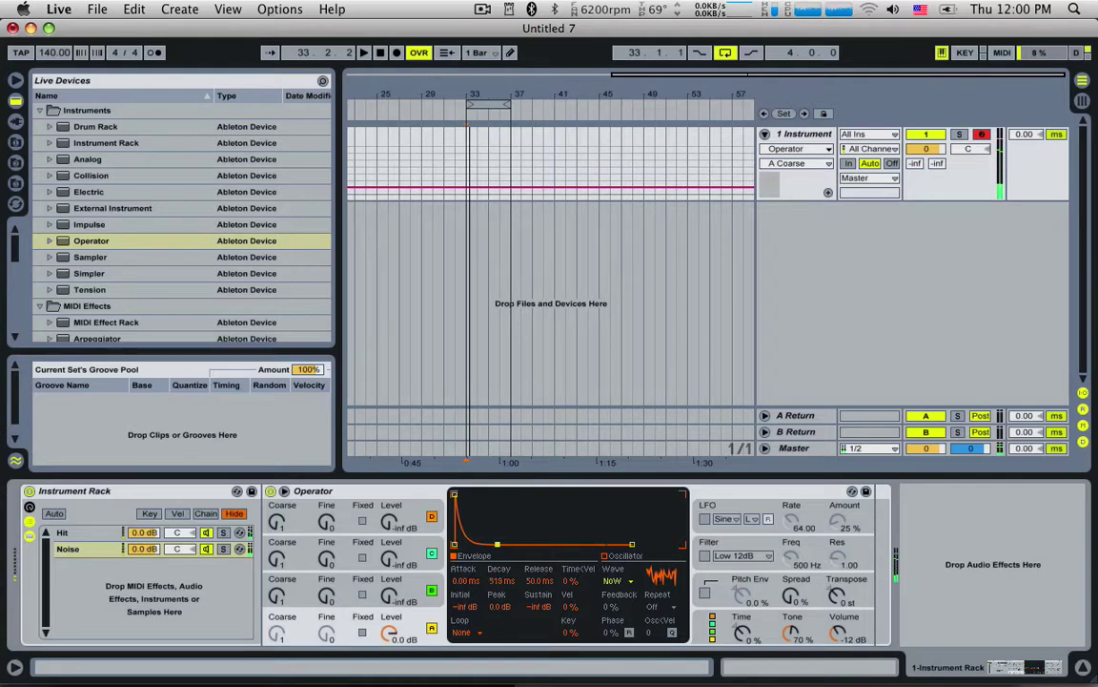
Step: Enable the Noise Operator's filter with frequency 231 Hz, resonance 0.30 and envelope amount 87 %
{"action": "left_click", "coordinate": [705, 557]}
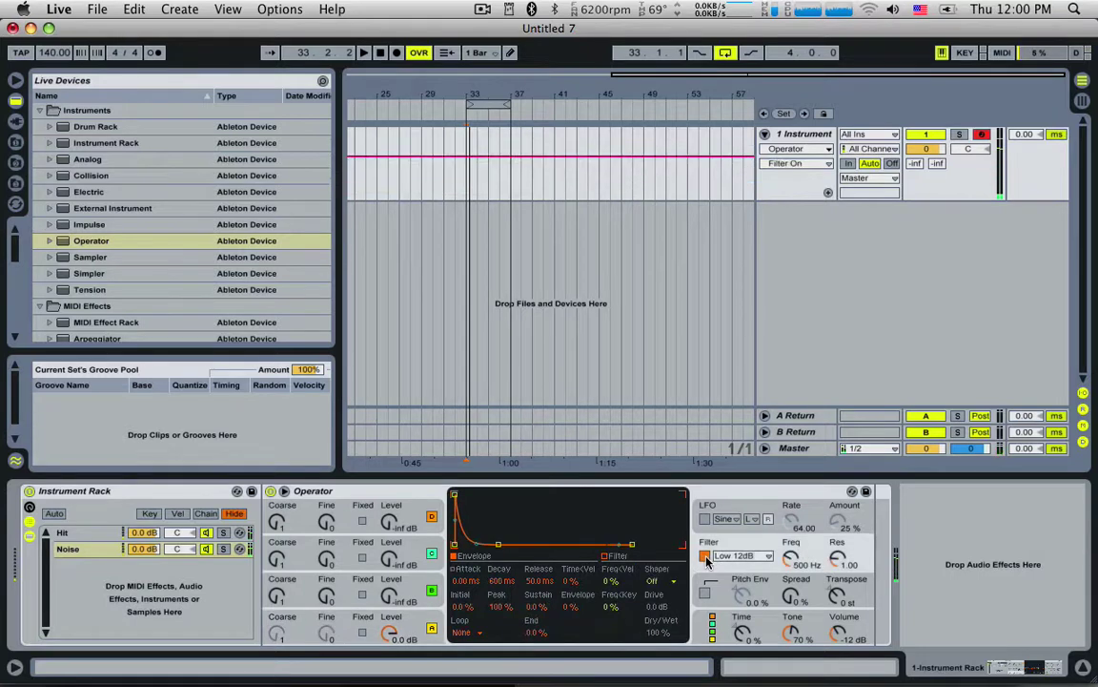
{"action": "left_click", "coordinate": [799, 561]}
{"action": "left_click_drag", "start_coordinate": [573, 613], "coordinate": [911, 555]}
{"action": "left_click", "coordinate": [838, 561]}
Step: Shape the filter envelope with an attack of 0.20 ms, a decay of 2.05 s and a sustain of 28 %
{"action": "left_click_drag", "start_coordinate": [497, 544], "coordinate": [510, 536]}
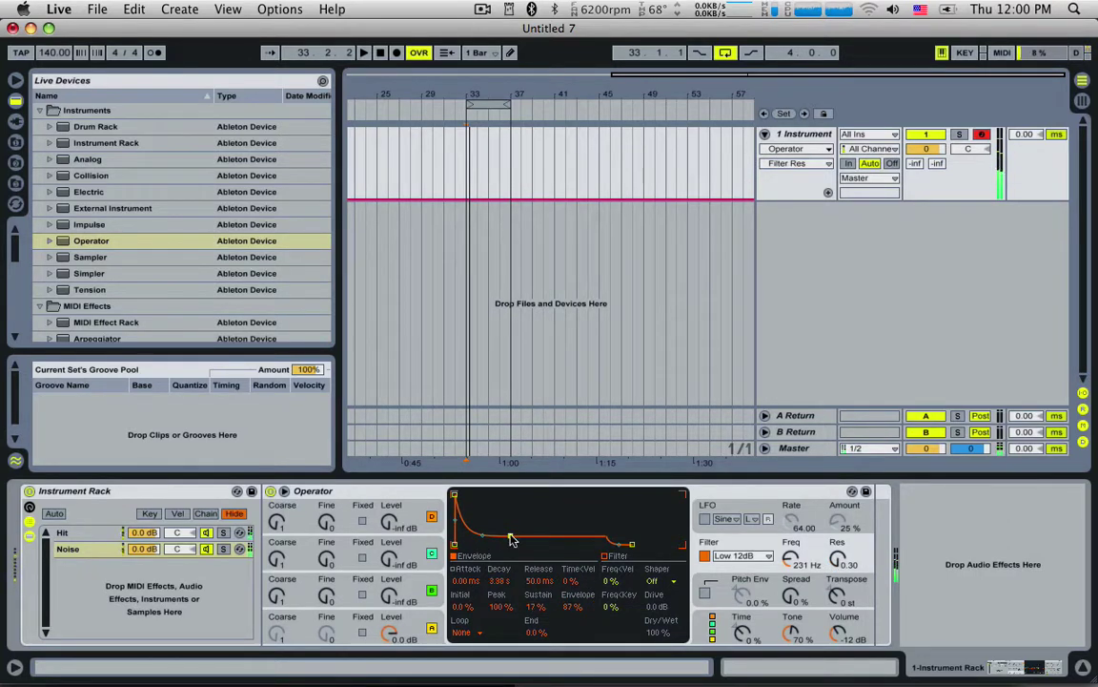
{"action": "left_click_drag", "start_coordinate": [512, 540], "coordinate": [506, 530]}
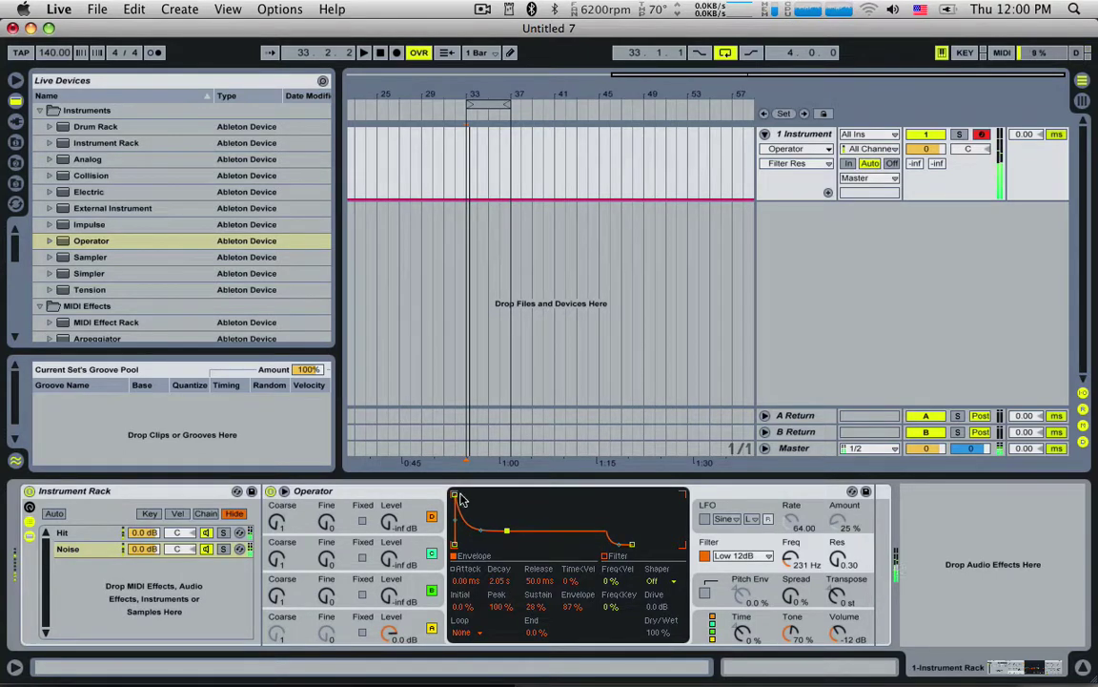
{"action": "left_click_drag", "start_coordinate": [455, 497], "coordinate": [460, 496]}
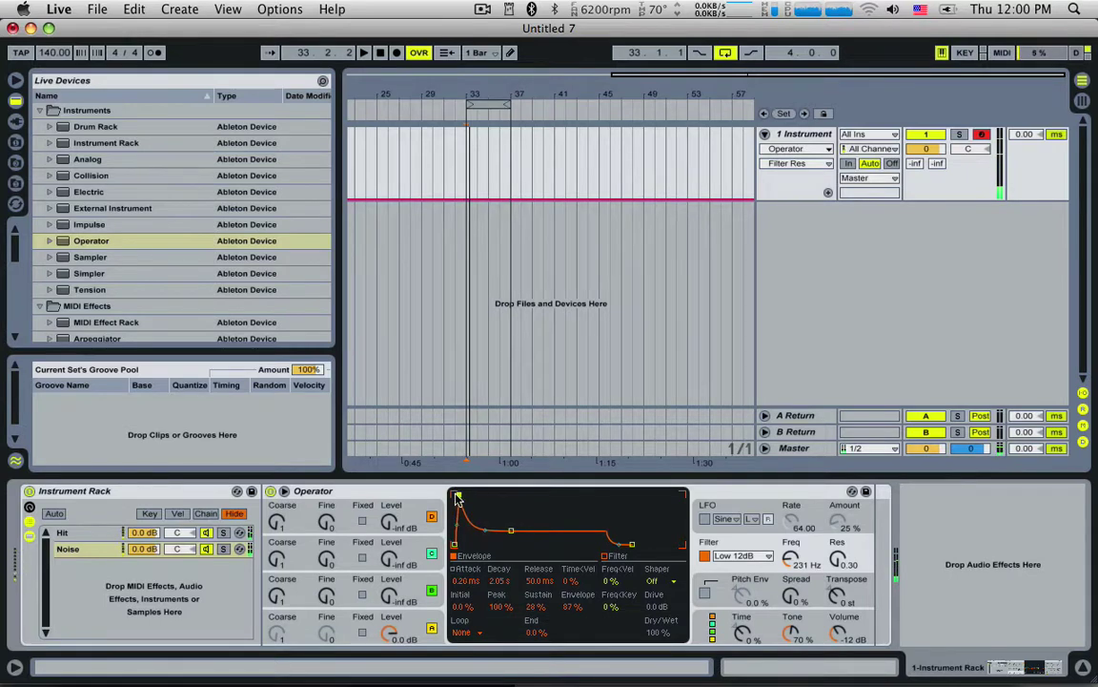
Step: Add an EQ Eight and place it inside the Noise chain directly after Operator
{"action": "scroll", "coordinate": [119, 292], "scroll_direction": "down", "scroll_amount": 10}
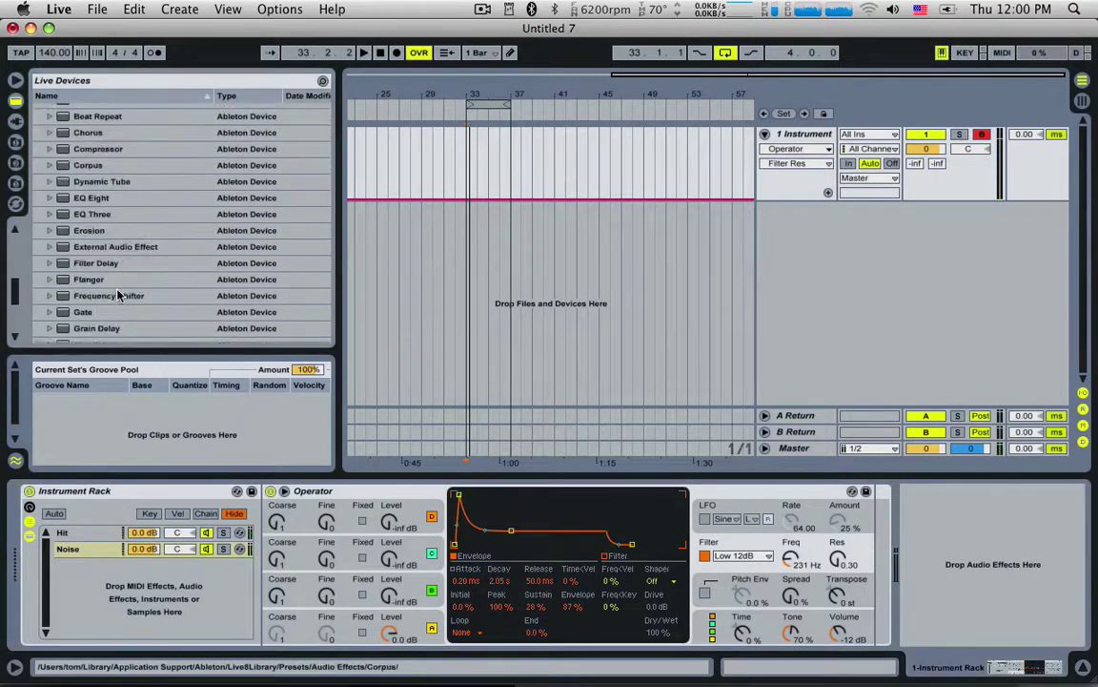
{"action": "left_click", "coordinate": [92, 215]}
{"action": "double_click", "coordinate": [91, 197]}
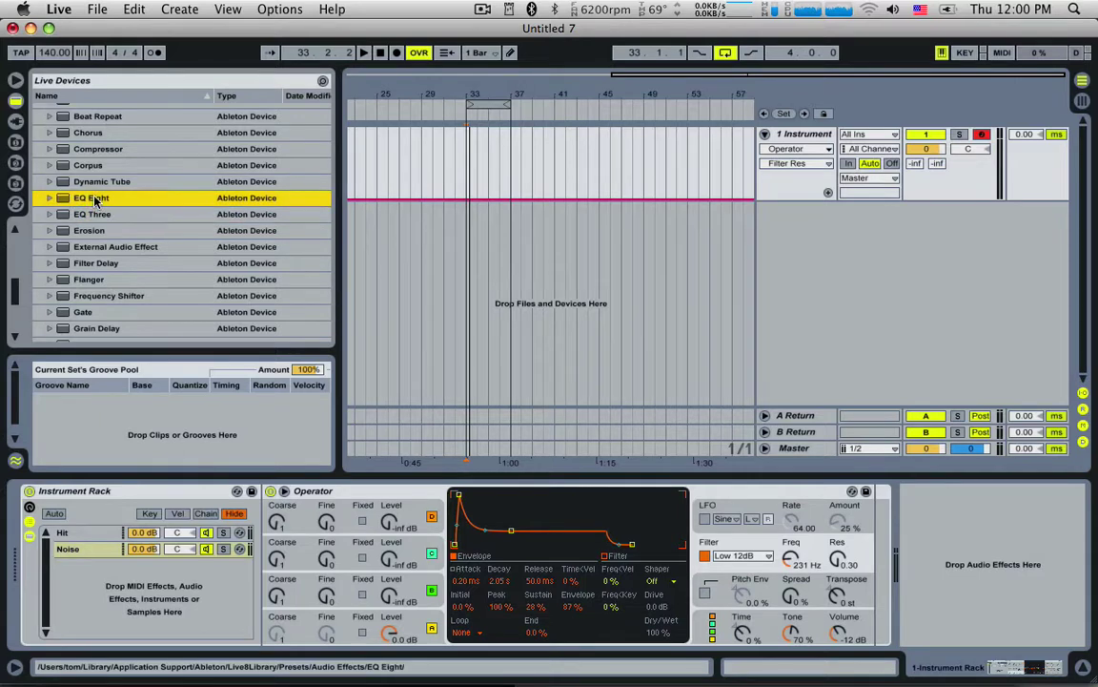
{"action": "left_click", "coordinate": [723, 491]}
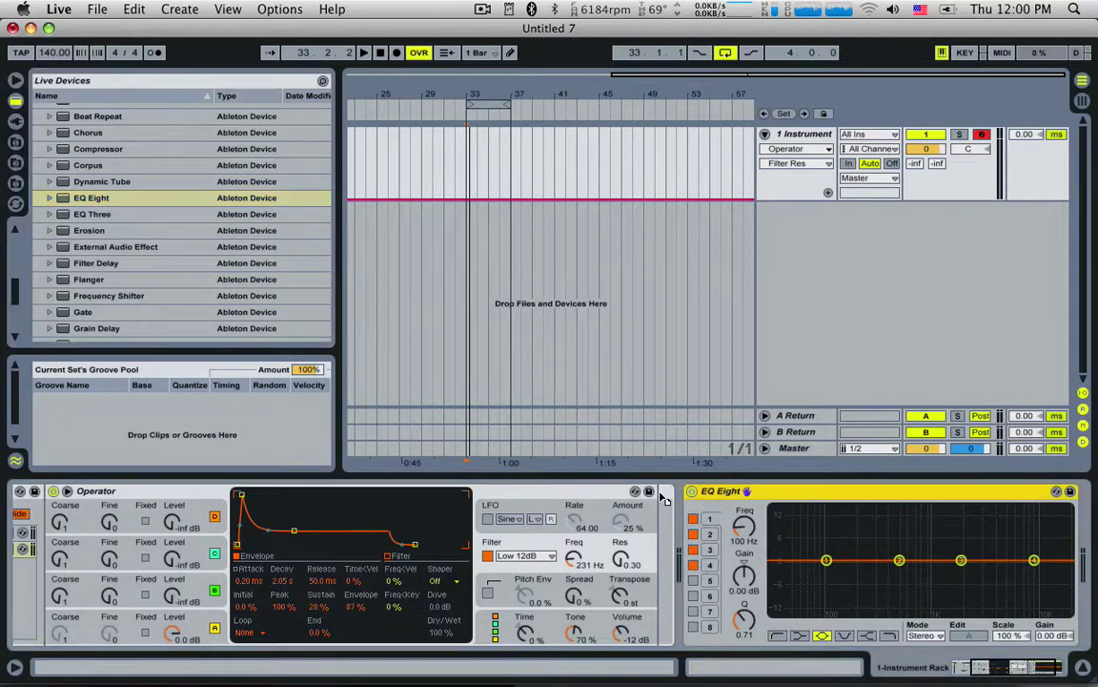
{"action": "left_click_drag", "start_coordinate": [660, 496], "coordinate": [663, 517]}
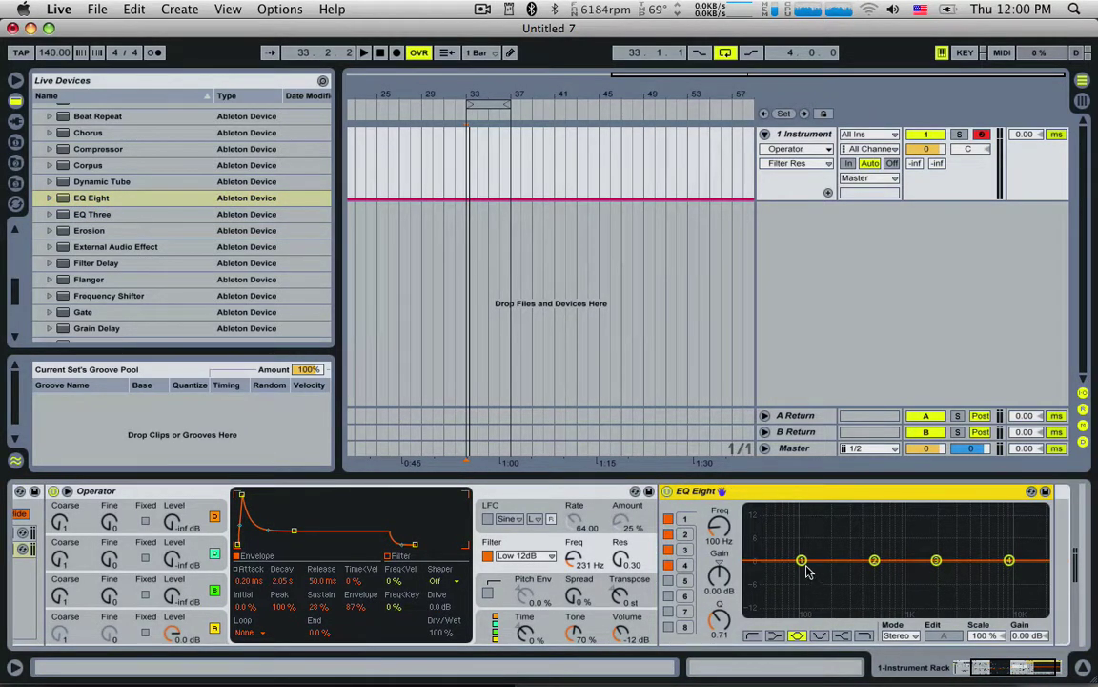
Step: Set band 1 of the Noise chain's EQ Eight to a low cut and reshape the curve with the other bands
{"action": "left_click", "coordinate": [751, 638]}
{"action": "left_click_drag", "start_coordinate": [801, 574], "coordinate": [986, 526]}
{"action": "left_click", "coordinate": [874, 560]}
{"action": "left_click_drag", "start_coordinate": [894, 536], "coordinate": [1010, 545]}
{"action": "left_click_drag", "start_coordinate": [935, 542], "coordinate": [934, 544]}
Step: Shorten the Corpus decay in the Hit chain
{"action": "left_click_drag", "start_coordinate": [1005, 666], "coordinate": [985, 666]}
{"action": "left_click", "coordinate": [63, 533]}
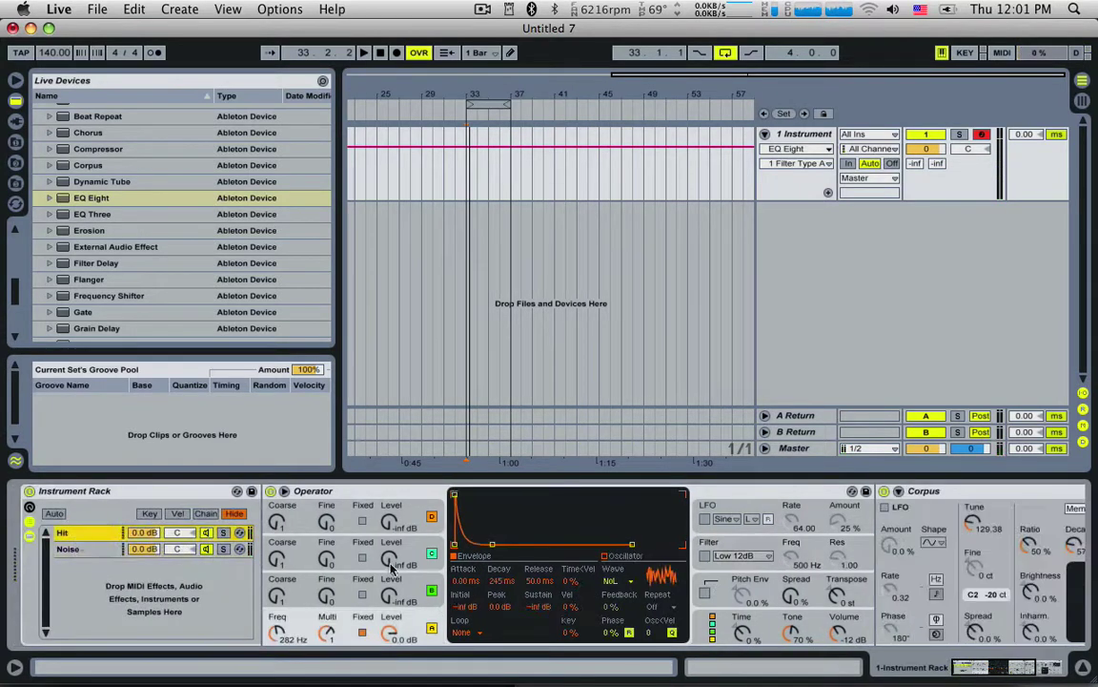
{"action": "left_click_drag", "start_coordinate": [1074, 546], "coordinate": [1074, 514]}
{"action": "left_click_drag", "start_coordinate": [1073, 565], "coordinate": [1074, 583]}
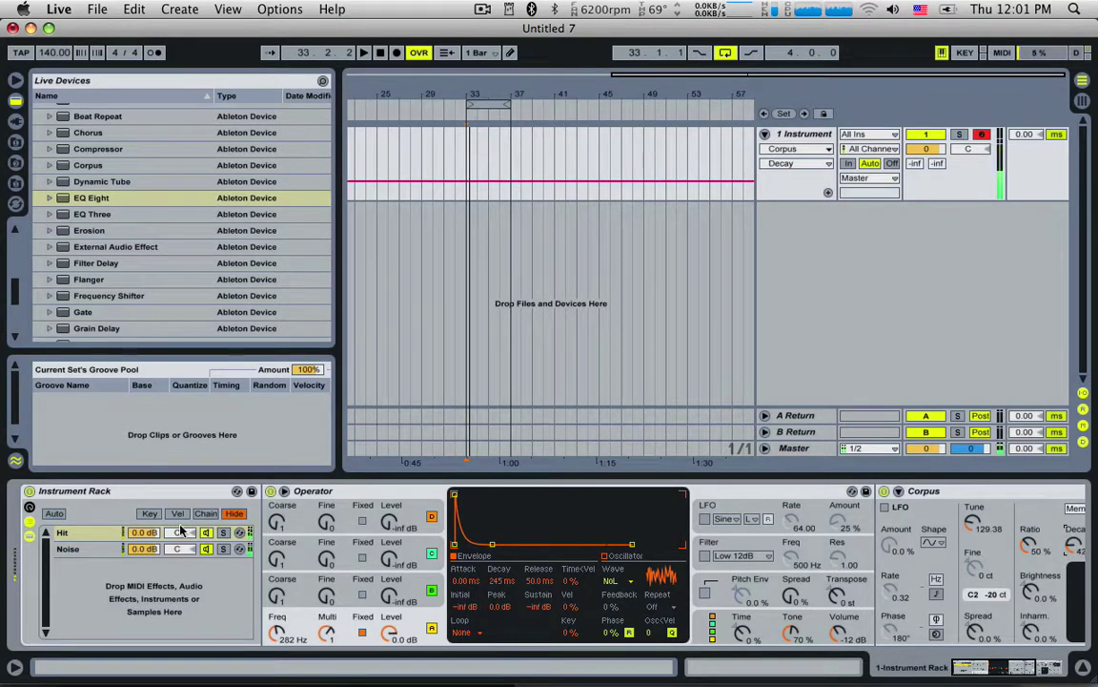
Step: Add a third Operator to the Instrument Rack as a new chain below Noise and solo it
{"action": "left_click", "coordinate": [82, 533]}
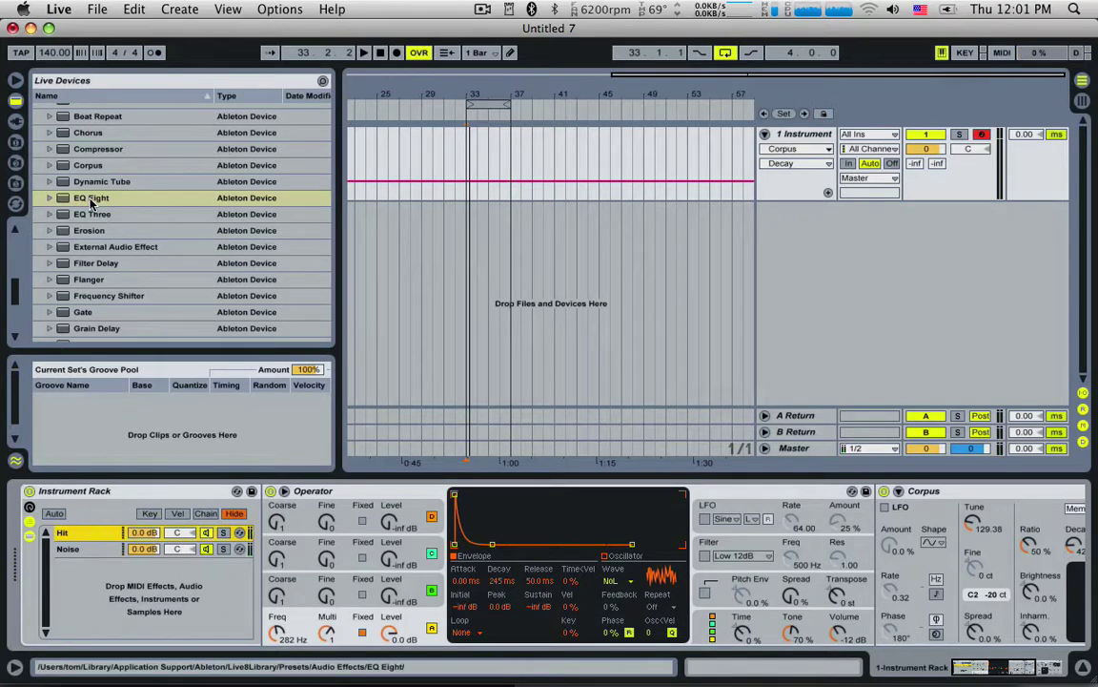
{"action": "left_click", "coordinate": [16, 122]}
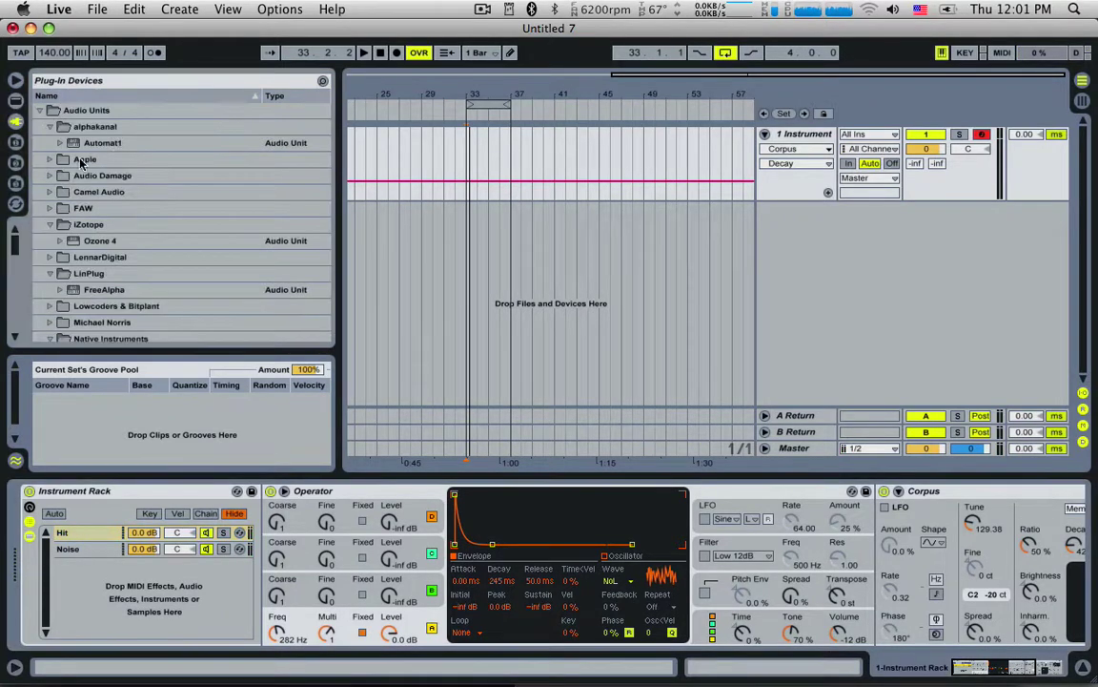
{"action": "left_click", "coordinate": [16, 100]}
{"action": "scroll", "coordinate": [114, 191], "scroll_direction": "up", "scroll_amount": 10}
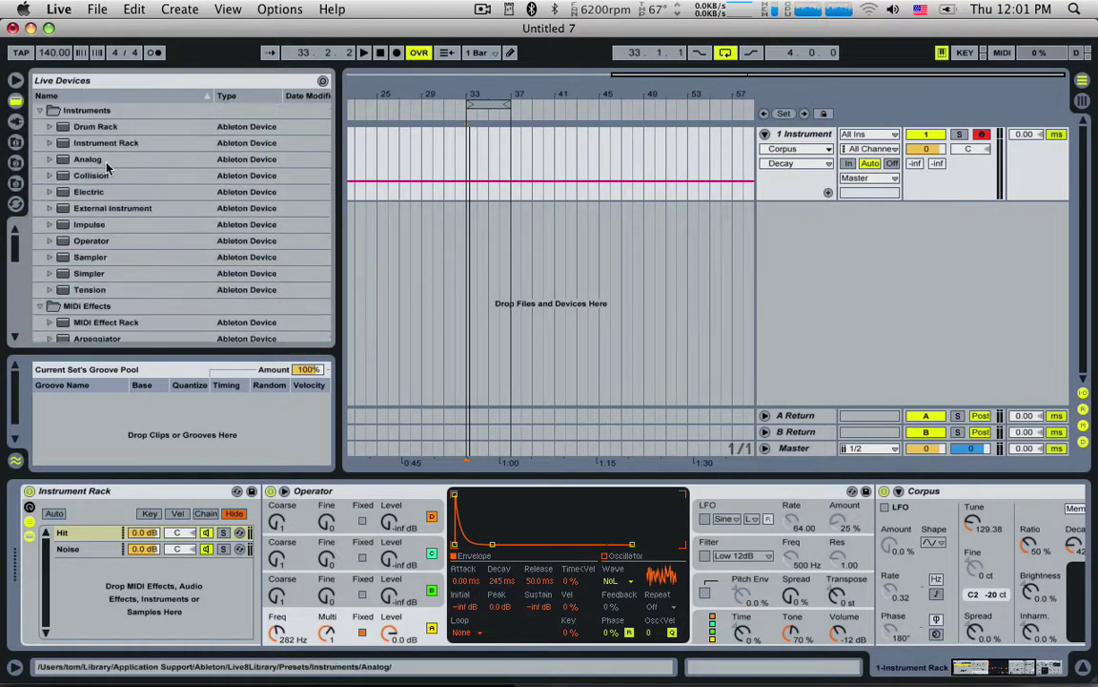
{"action": "left_click_drag", "start_coordinate": [87, 240], "coordinate": [91, 594]}
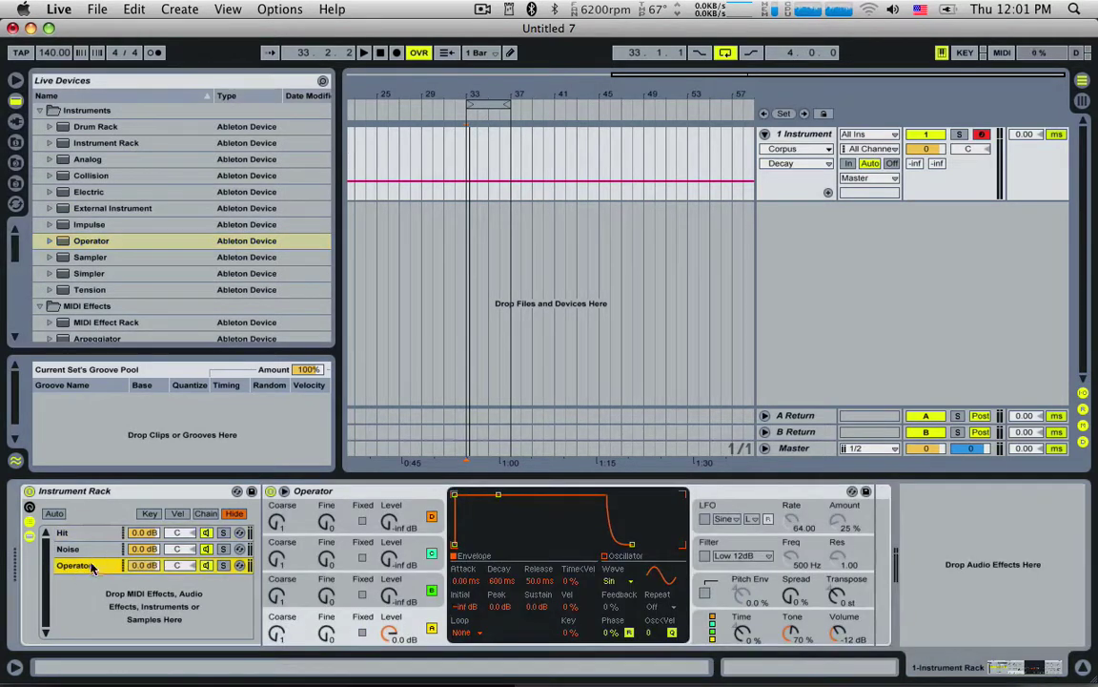
{"action": "left_click", "coordinate": [223, 566]}
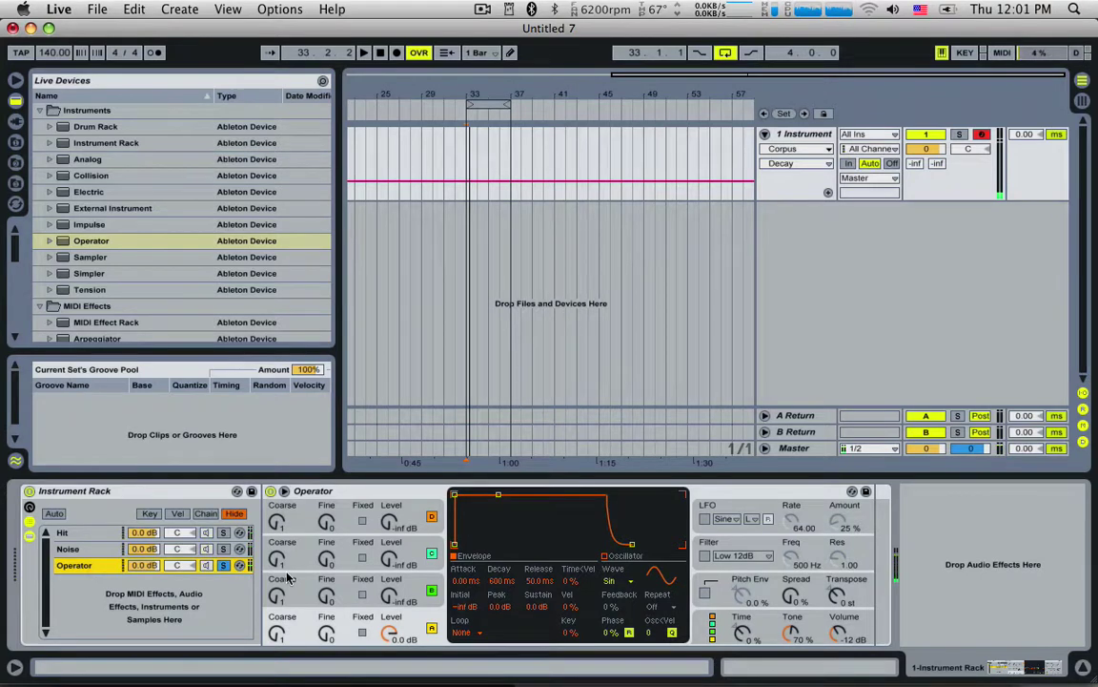
Step: Enable the new Operator's pitch envelope at 100 %, with peak +28 st, decay 61.9 ms and sustain -13 st
{"action": "left_click", "coordinate": [707, 592]}
{"action": "left_click", "coordinate": [706, 592]}
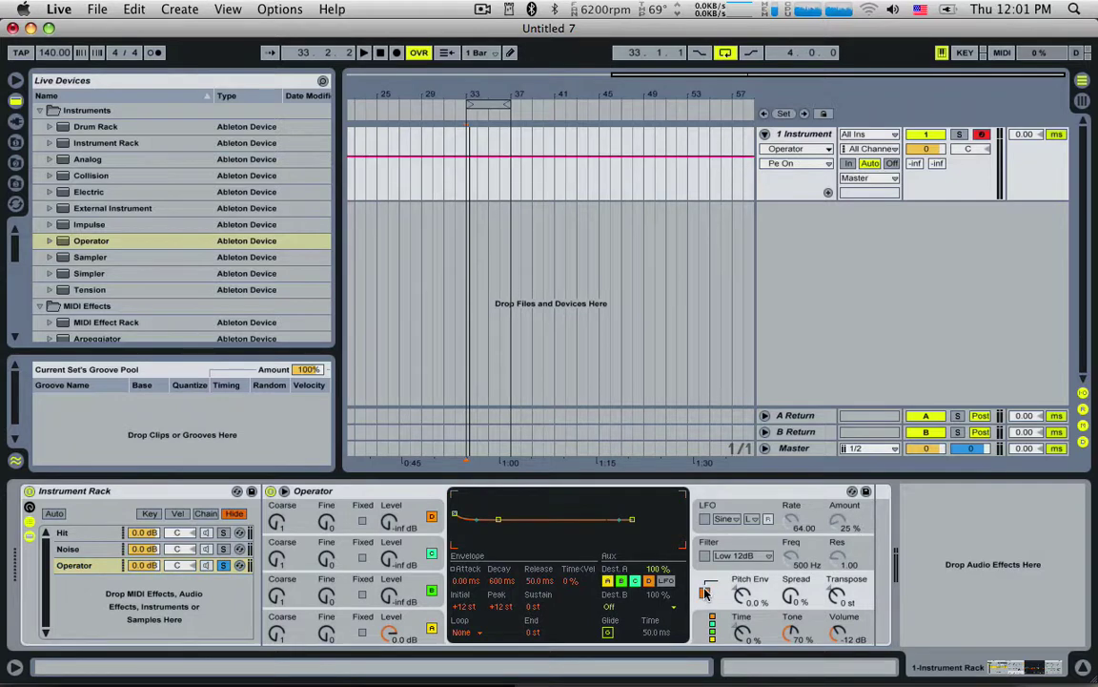
{"action": "left_click_drag", "start_coordinate": [742, 595], "coordinate": [742, 548]}
{"action": "left_click_drag", "start_coordinate": [455, 509], "coordinate": [482, 527]}
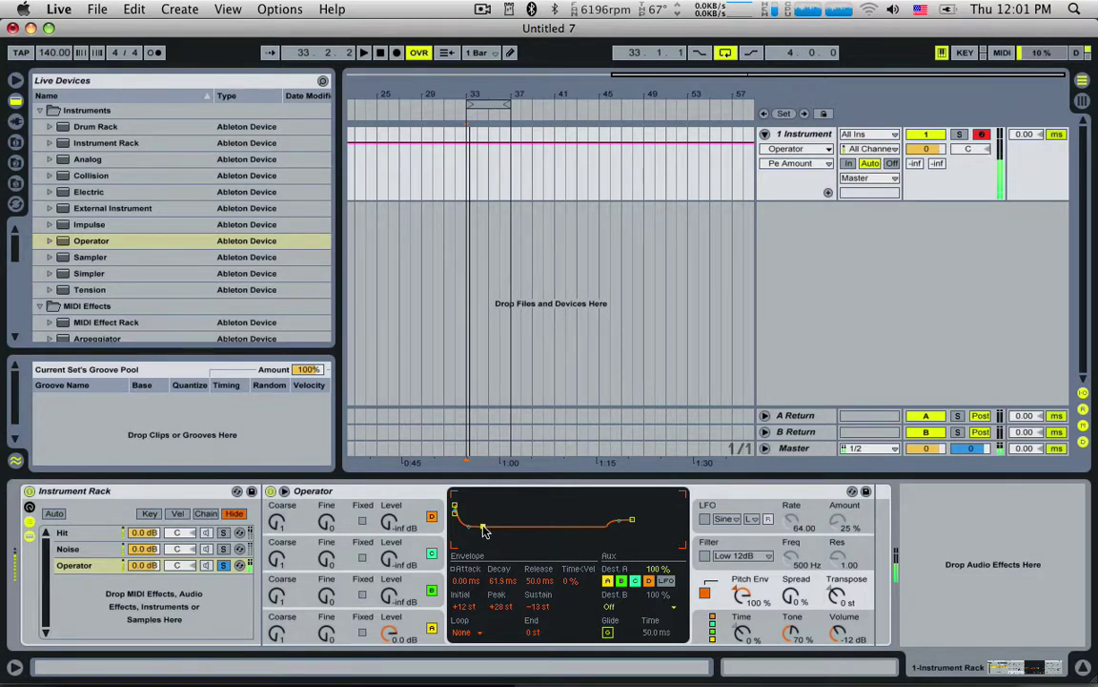
Step: Add an EQ Eight after the Operator in the third chain
{"action": "scroll", "coordinate": [112, 319], "scroll_direction": "down", "scroll_amount": 10}
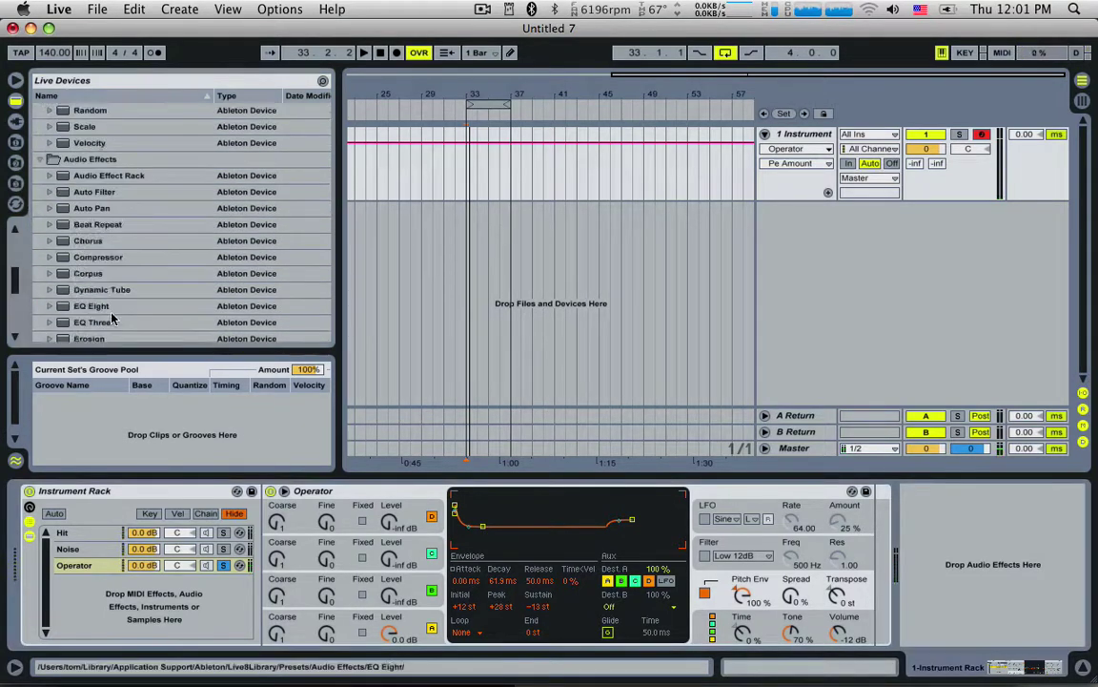
{"action": "scroll", "coordinate": [112, 319], "scroll_direction": "down", "scroll_amount": 3}
{"action": "left_click", "coordinate": [84, 214]}
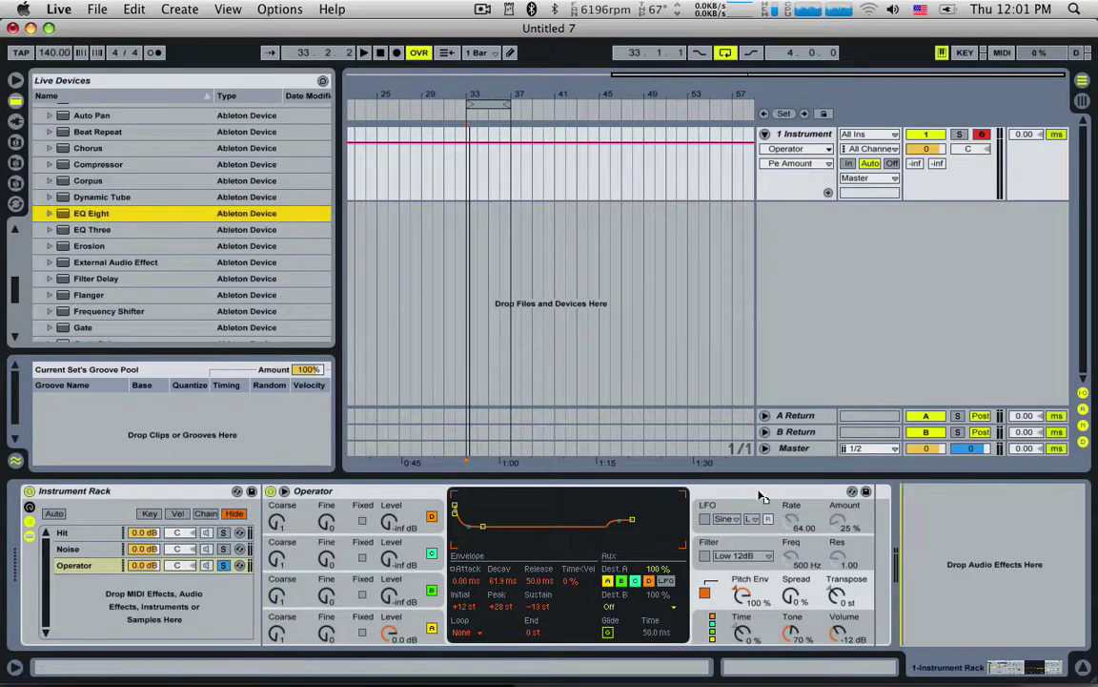
{"action": "key", "text": "Return"}
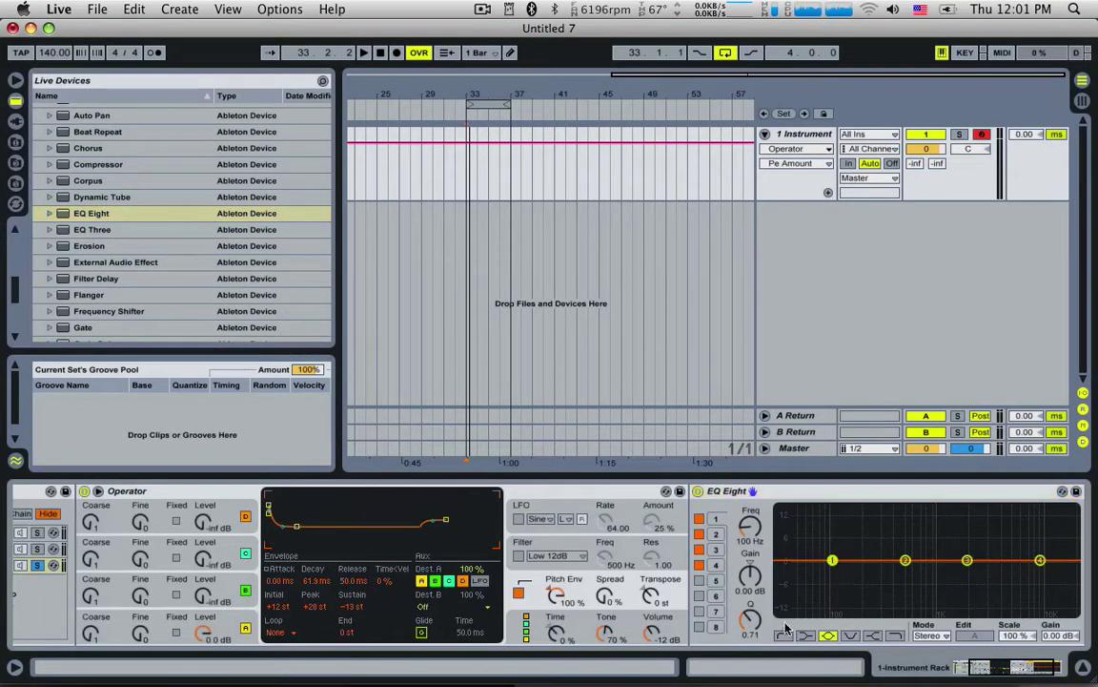
Step: Set band 1 of the new EQ Eight to a low cut at 206 Hz with Q 1.00 and boost band 2
{"action": "left_click", "coordinate": [784, 635]}
{"action": "left_click_drag", "start_coordinate": [833, 572], "coordinate": [894, 529]}
{"action": "left_click", "coordinate": [862, 565]}
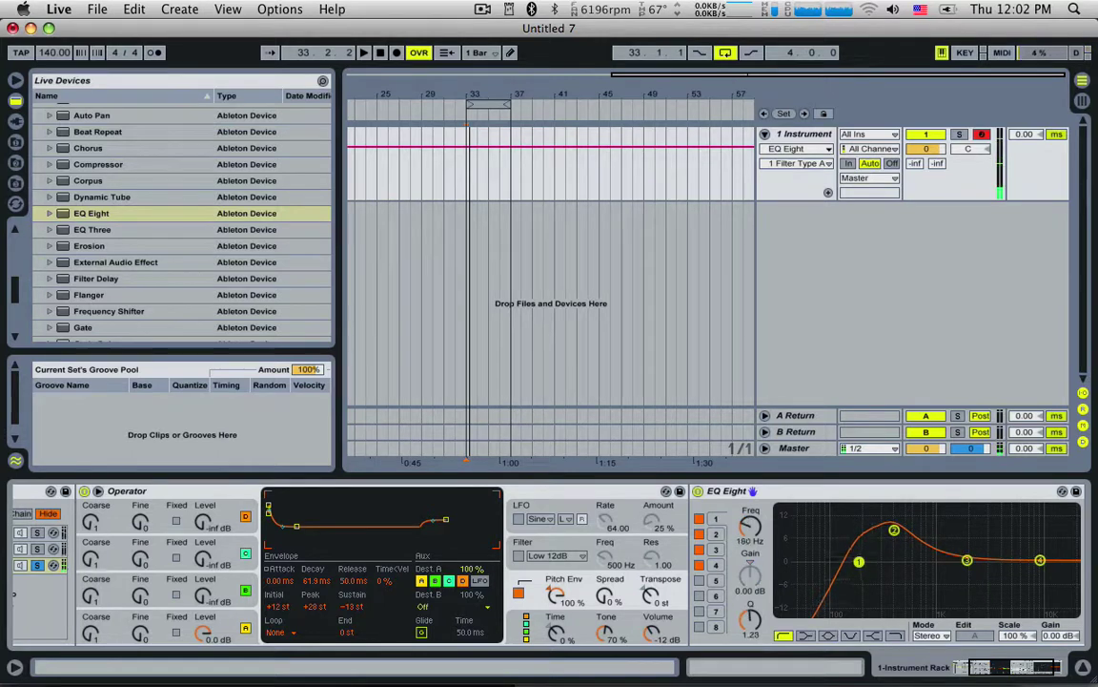
{"action": "left_click", "coordinate": [989, 671]}
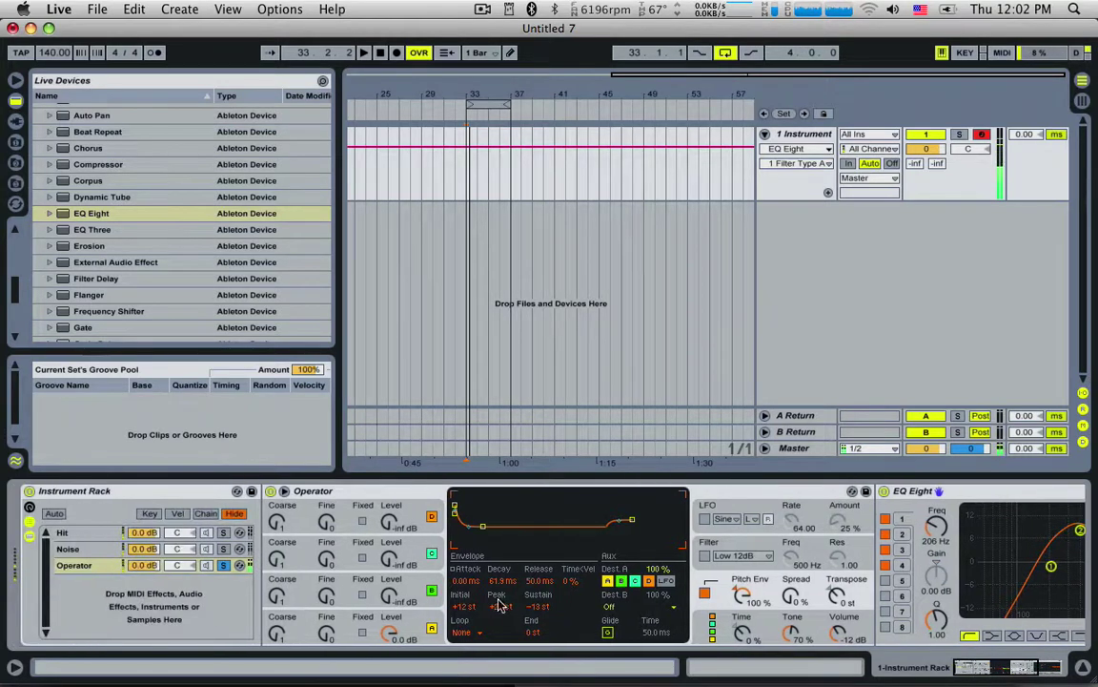
Step: Shape oscillator A's amplitude envelope in the third chain's Operator with a 458 ms decay and −inf dB sustain
{"action": "left_click", "coordinate": [307, 619]}
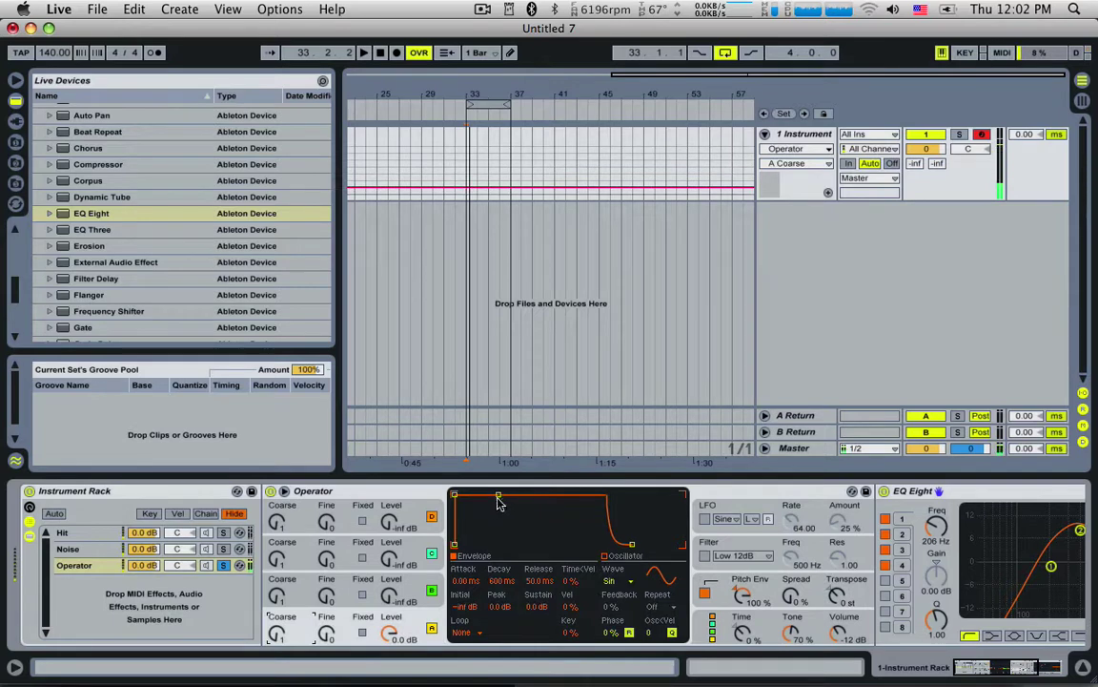
{"action": "left_click_drag", "start_coordinate": [499, 498], "coordinate": [495, 544]}
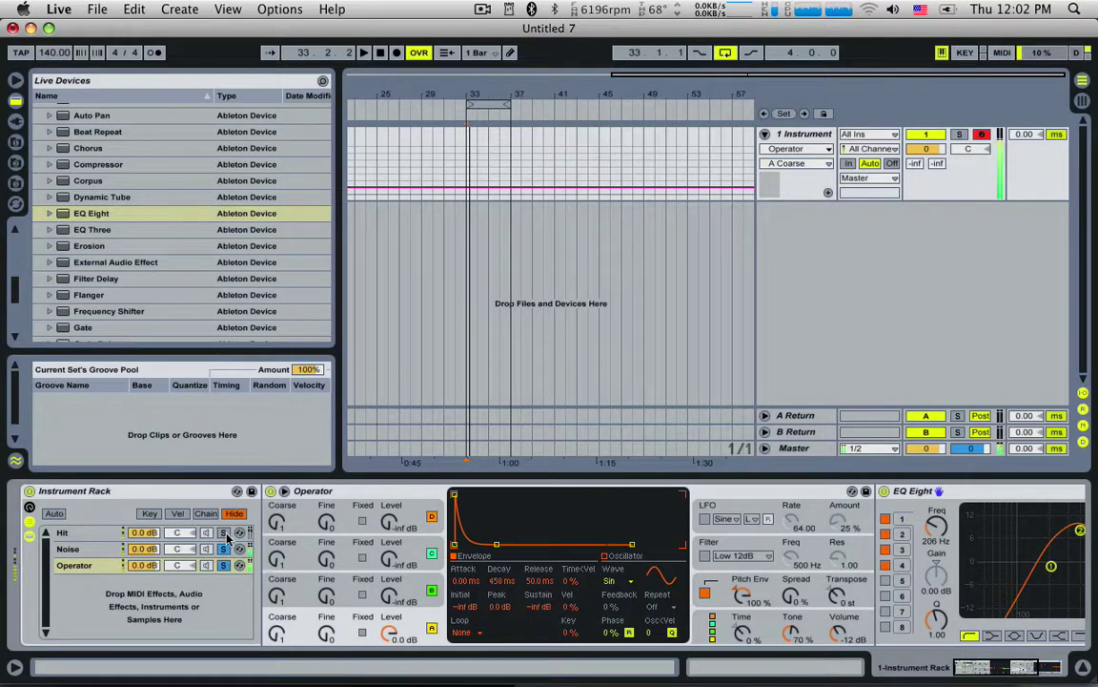
Step: Tune the Hit chain's Corpus to 87.07 (F1 −5 ct) and adjust its decay
{"action": "left_click", "coordinate": [86, 532]}
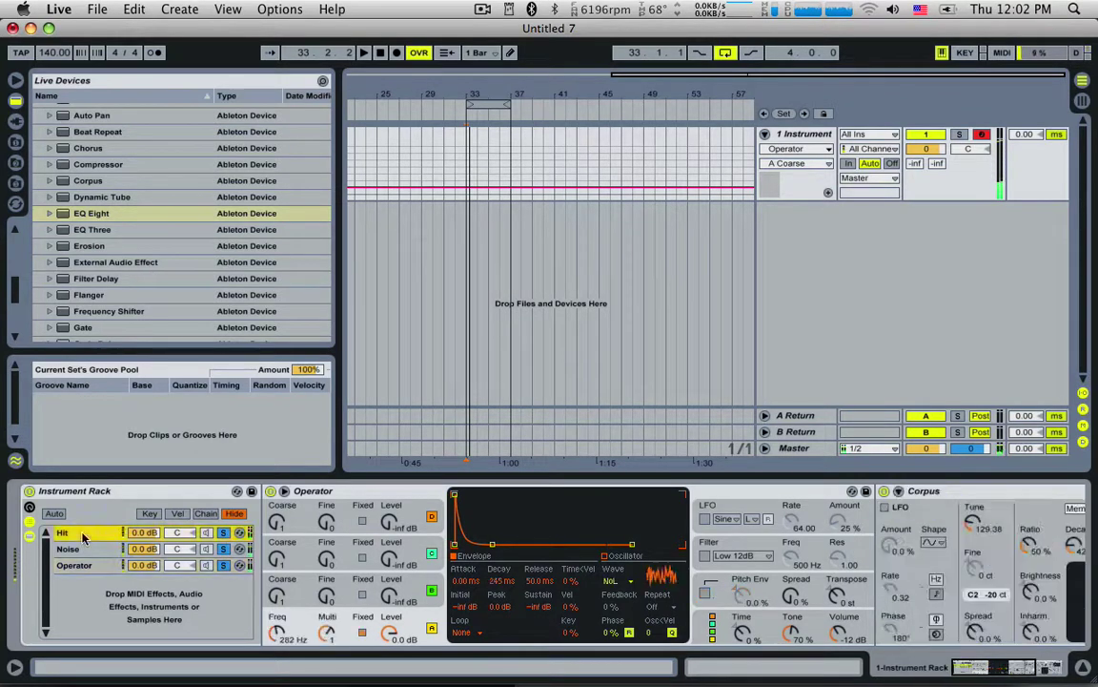
{"action": "left_click_drag", "start_coordinate": [973, 523], "coordinate": [973, 499]}
{"action": "left_click_drag", "start_coordinate": [1073, 551], "coordinate": [1073, 539]}
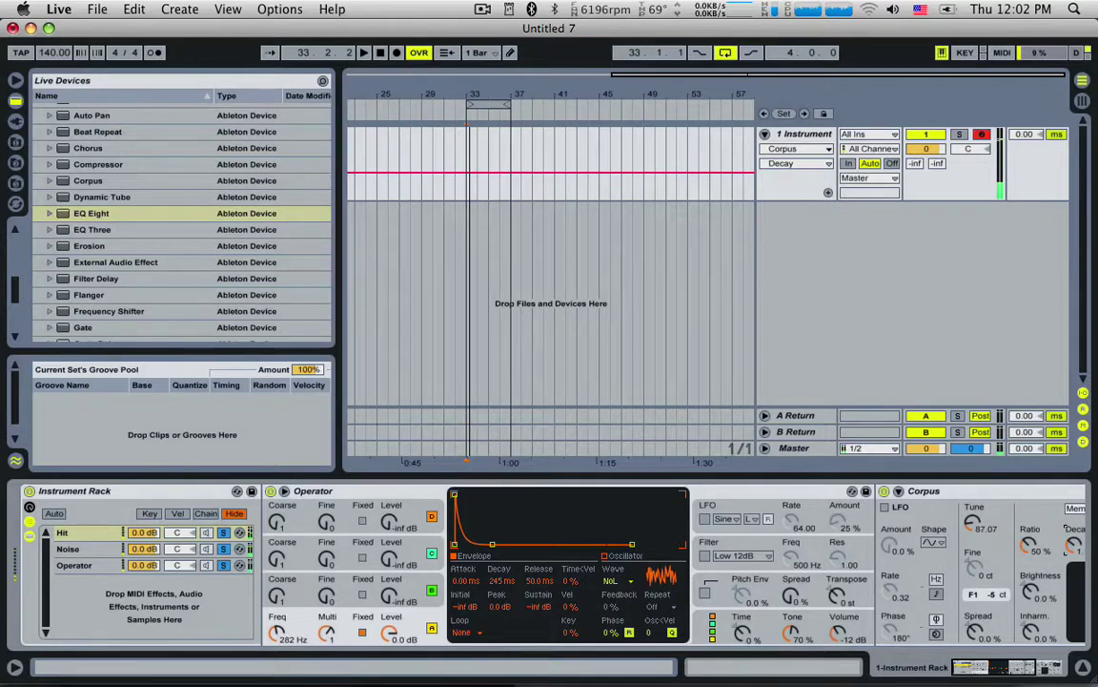
Step: In Noise's Operator, set the filter envelope to 963 ms decay, 31 % sustain, and oscillator A to 666 ms decay, −23 dB sustain, 1.00 ms release
{"action": "left_click", "coordinate": [67, 549]}
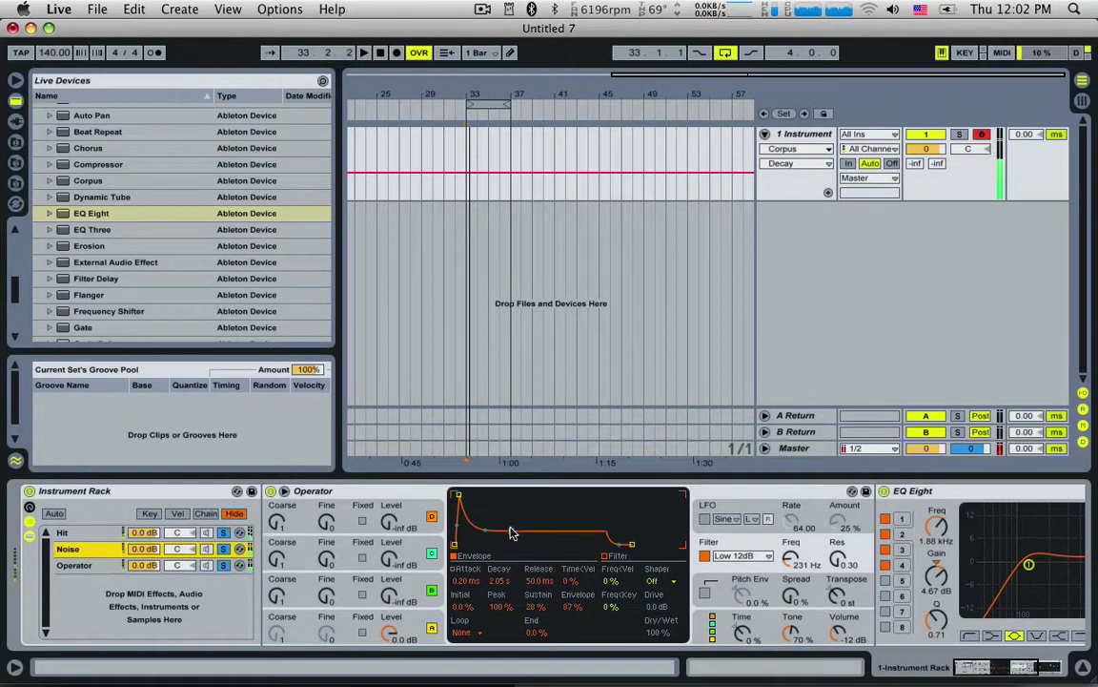
{"action": "mouse_move", "coordinate": [511, 531]}
{"action": "left_mouse_down"}
{"action": "mouse_move", "coordinate": [505, 515]}
{"action": "mouse_move", "coordinate": [506, 528]}
{"action": "left_mouse_up"}
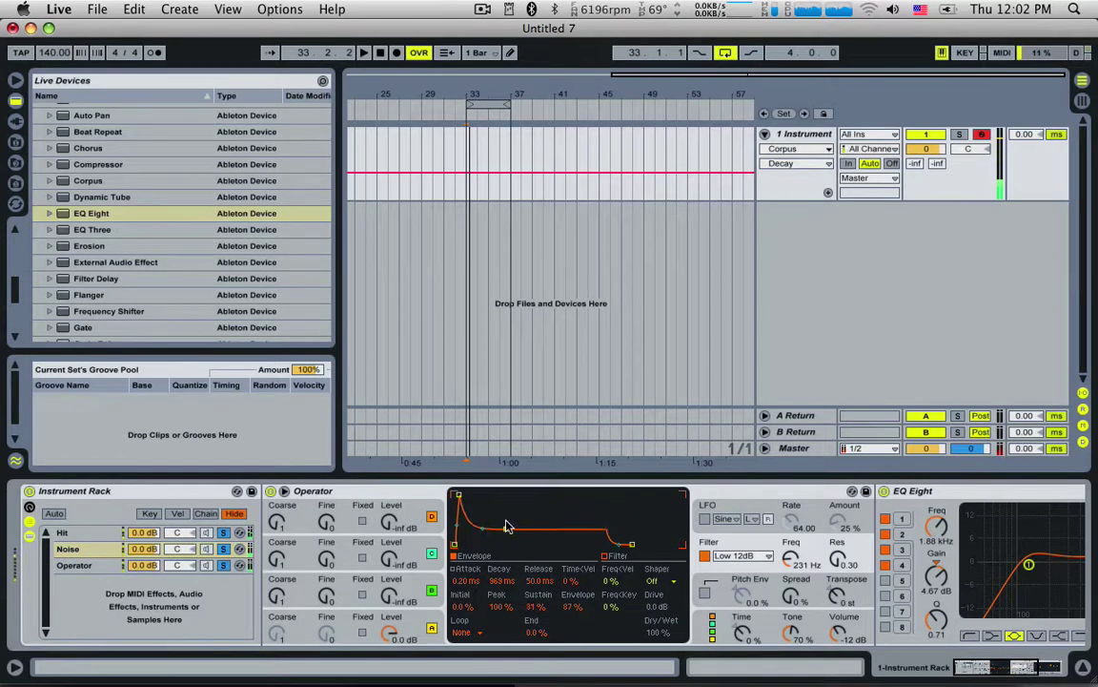
{"action": "left_click", "coordinate": [277, 631]}
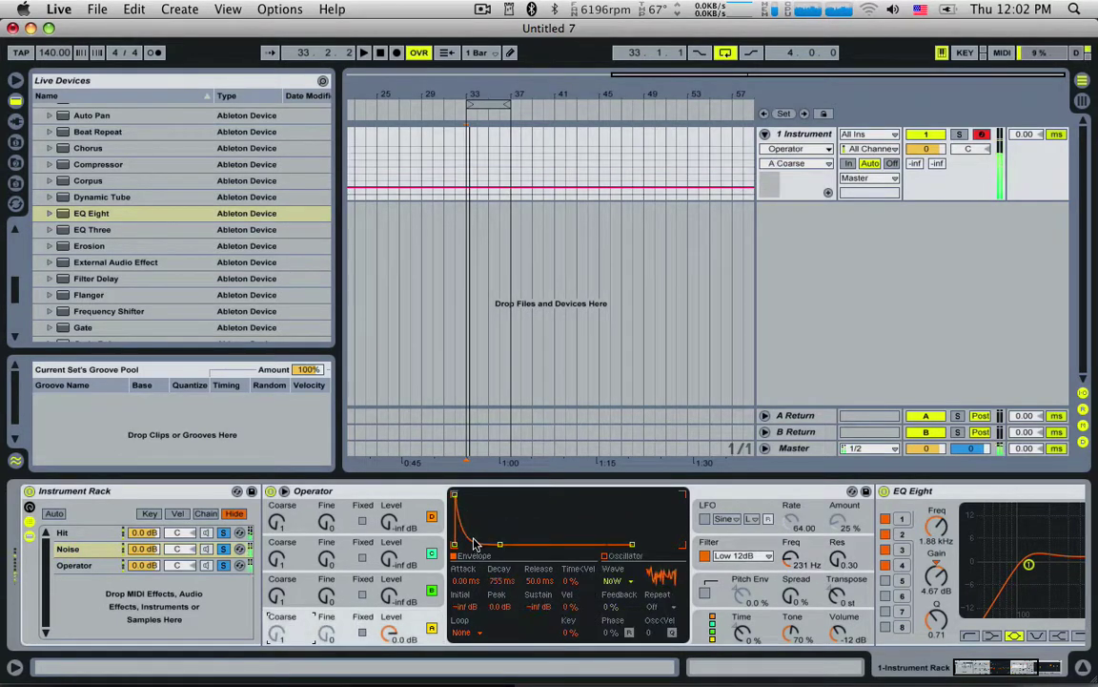
{"action": "left_click_drag", "start_coordinate": [496, 546], "coordinate": [493, 512]}
{"action": "left_click_drag", "start_coordinate": [539, 581], "coordinate": [539, 625]}
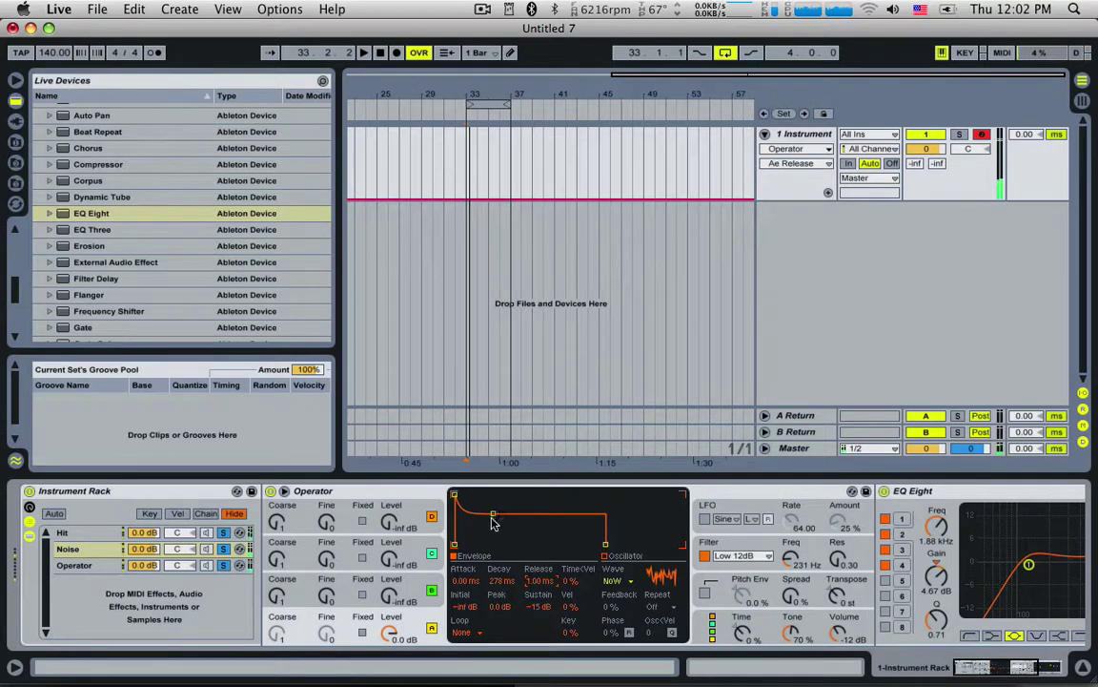
{"action": "left_click_drag", "start_coordinate": [495, 518], "coordinate": [497, 523]}
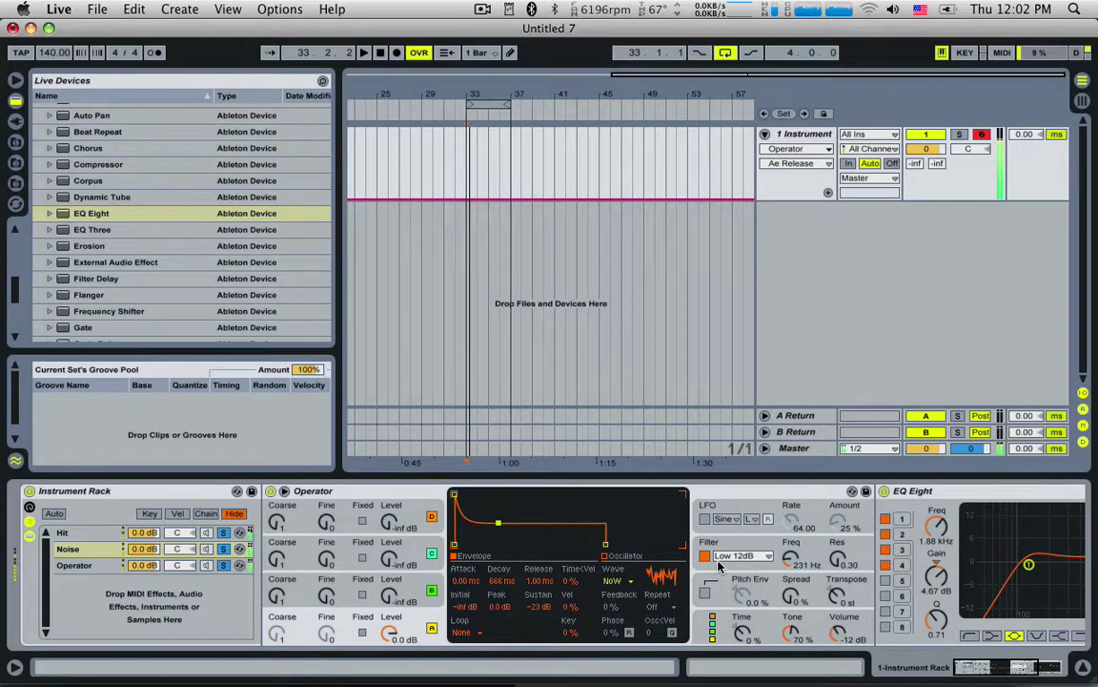
Step: Lower the Hit chain's volume to −6.0 dB and boost band 2 of the Noise chain's EQ Eight by 6.15 dB at 433 Hz
{"action": "left_click_drag", "start_coordinate": [141, 536], "coordinate": [141, 549]}
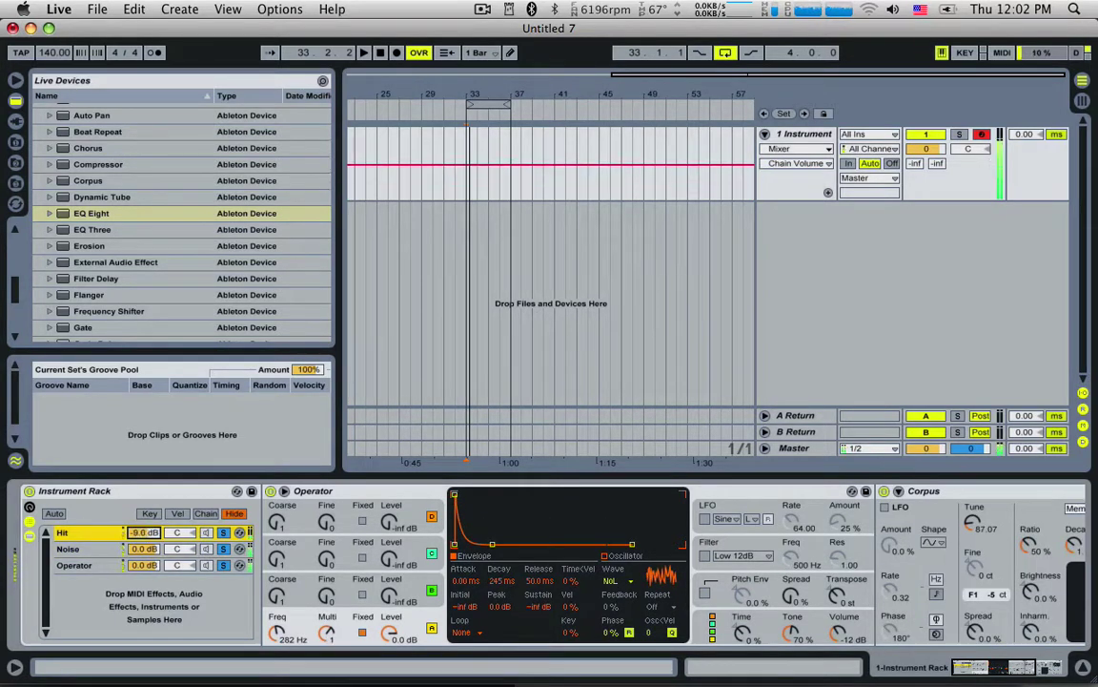
{"action": "left_click_drag", "start_coordinate": [144, 532], "coordinate": [144, 524]}
{"action": "left_click", "coordinate": [98, 549]}
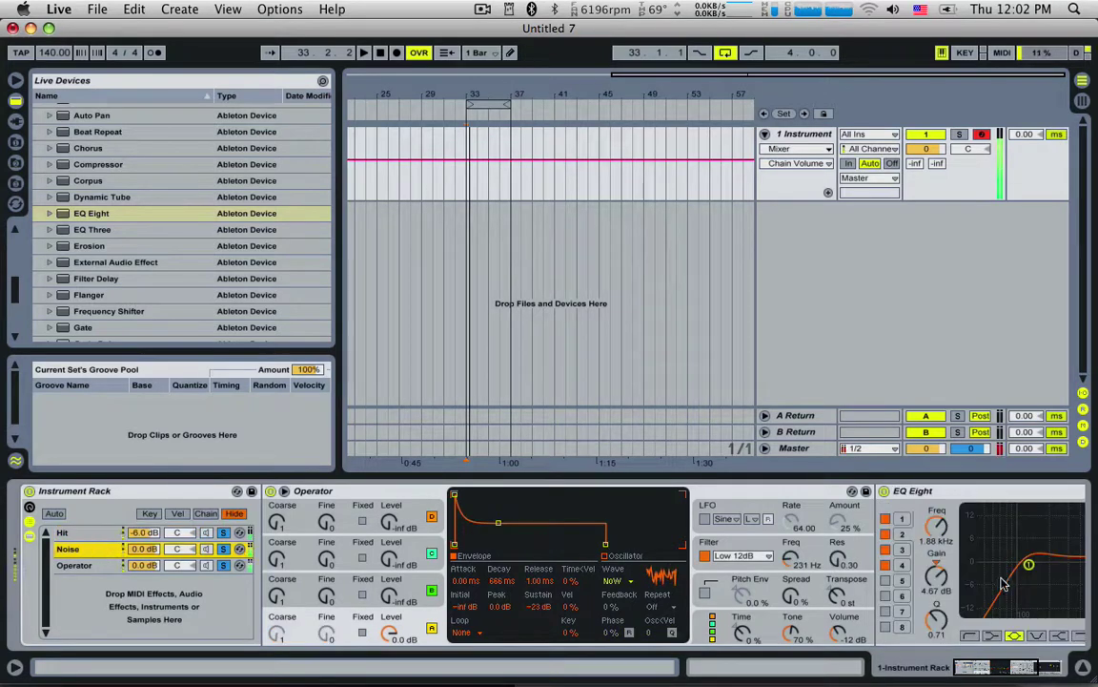
{"action": "left_click", "coordinate": [963, 629]}
{"action": "left_click_drag", "start_coordinate": [853, 543], "coordinate": [788, 539]}
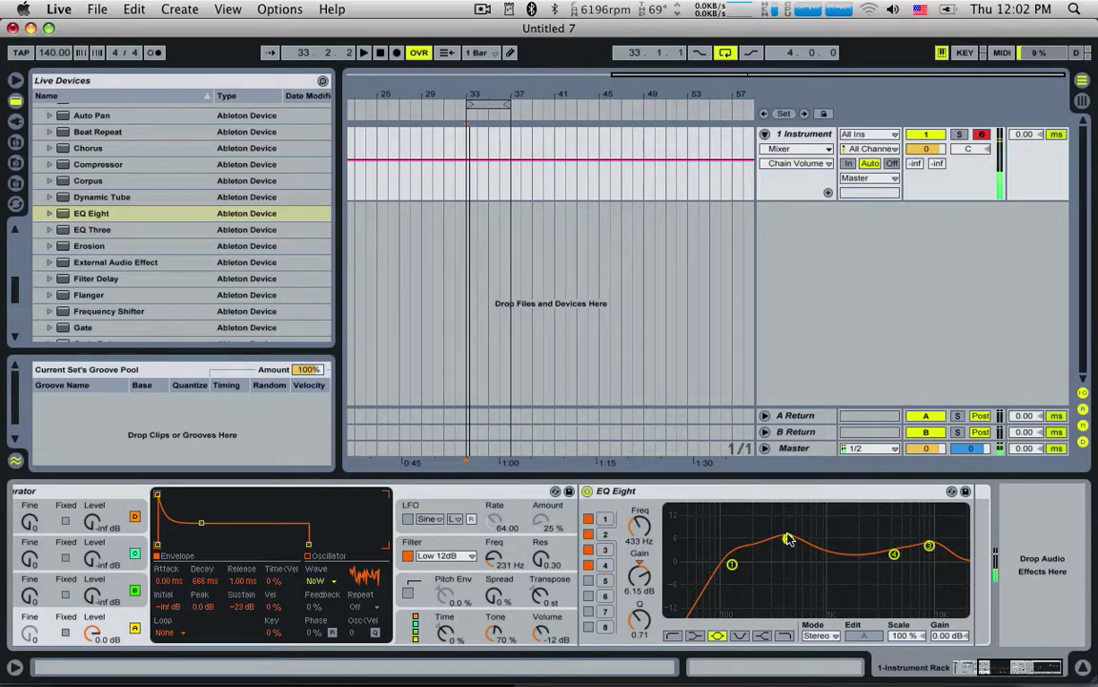
Step: Insert a new MIDI track and load the Instrument Rack preset Dick the Kick onto it
{"action": "left_click", "coordinate": [817, 162]}
{"action": "key", "text": "super+shift+t"}
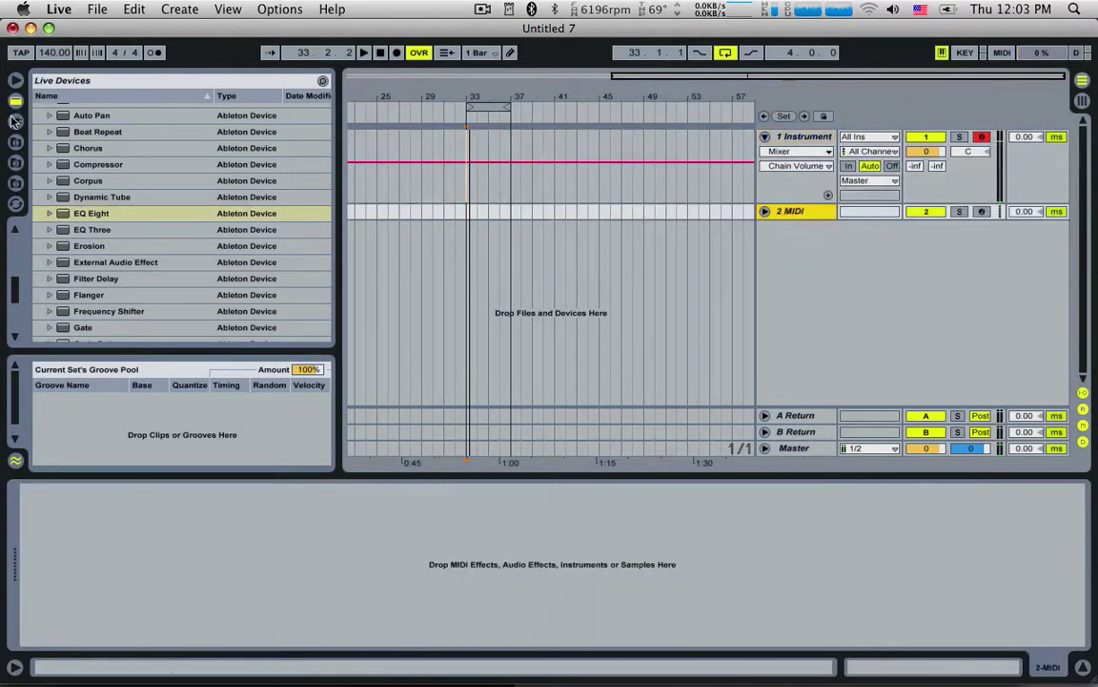
{"action": "left_click", "coordinate": [15, 121]}
{"action": "scroll", "coordinate": [57, 217], "scroll_direction": "down", "scroll_amount": 4}
{"action": "left_click", "coordinate": [14, 100]}
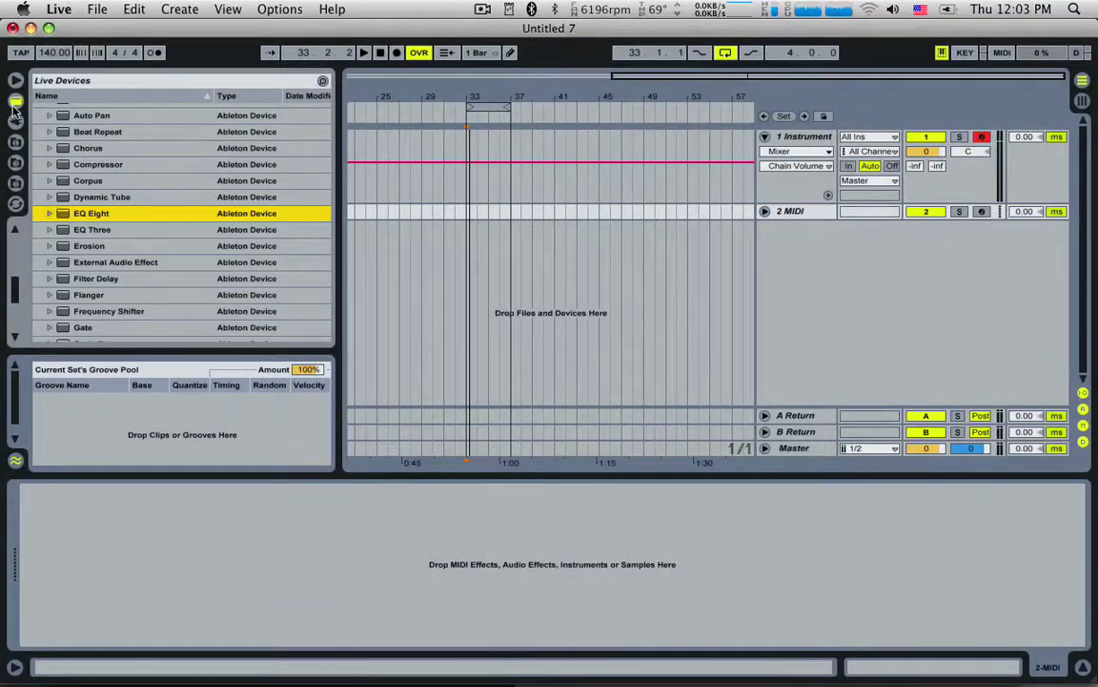
{"action": "left_click_drag", "start_coordinate": [17, 294], "coordinate": [17, 266]}
{"action": "scroll", "coordinate": [61, 165], "scroll_direction": "up", "scroll_amount": 3}
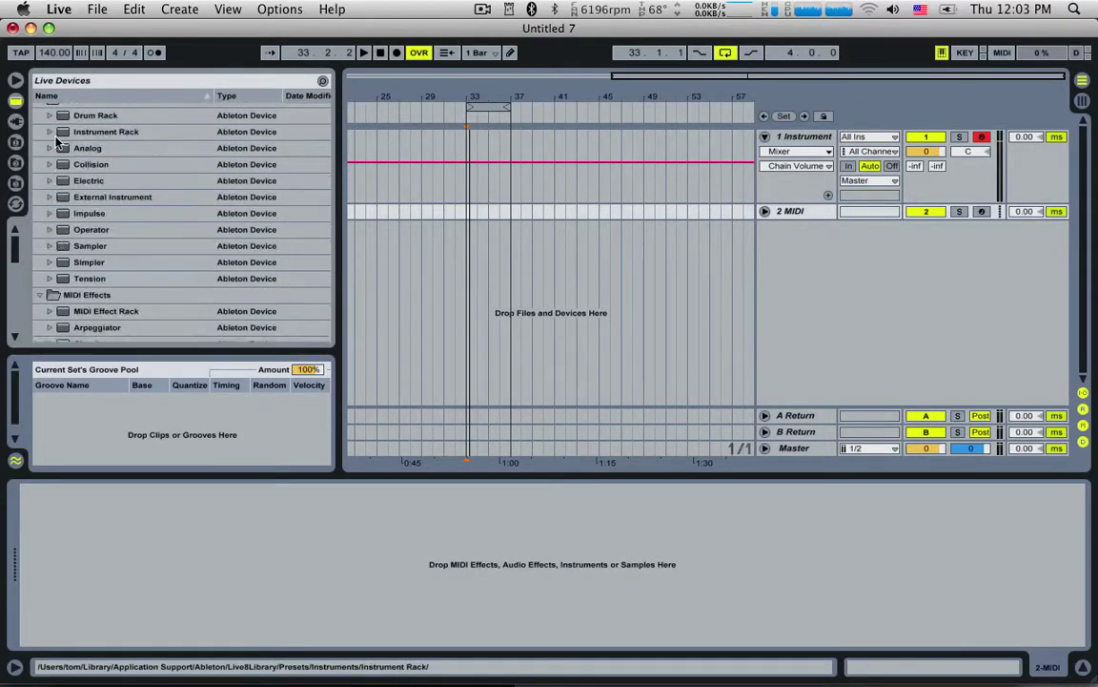
{"action": "left_click", "coordinate": [50, 131]}
{"action": "scroll", "coordinate": [152, 250], "scroll_direction": "down", "scroll_amount": 10}
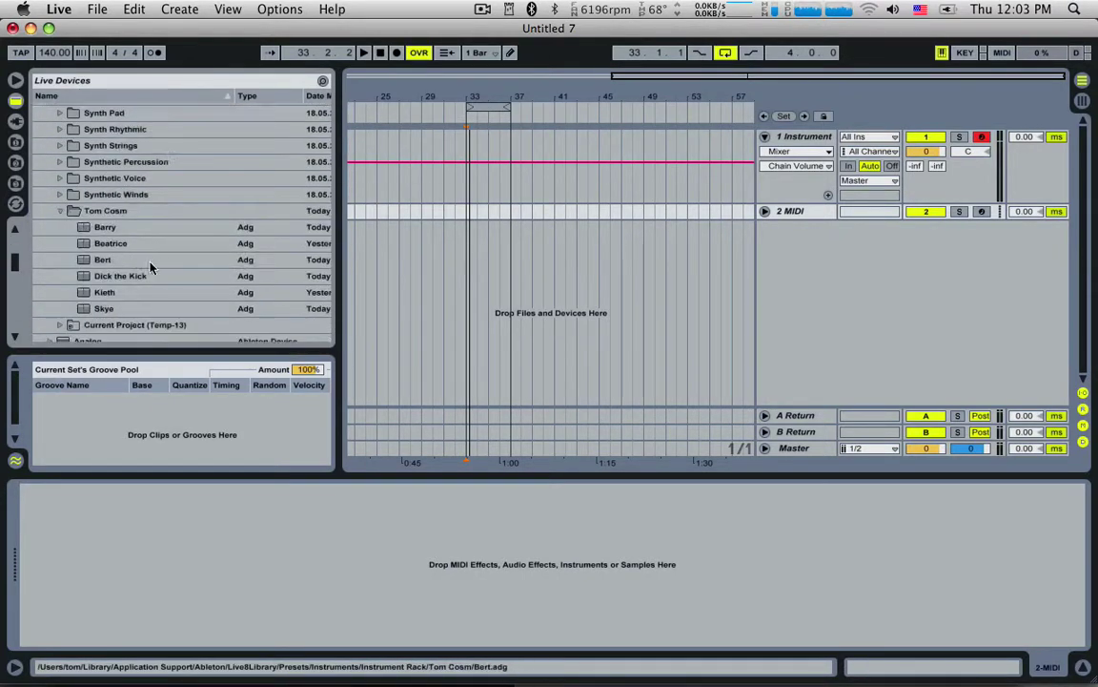
{"action": "left_click_drag", "start_coordinate": [121, 274], "coordinate": [792, 210]}
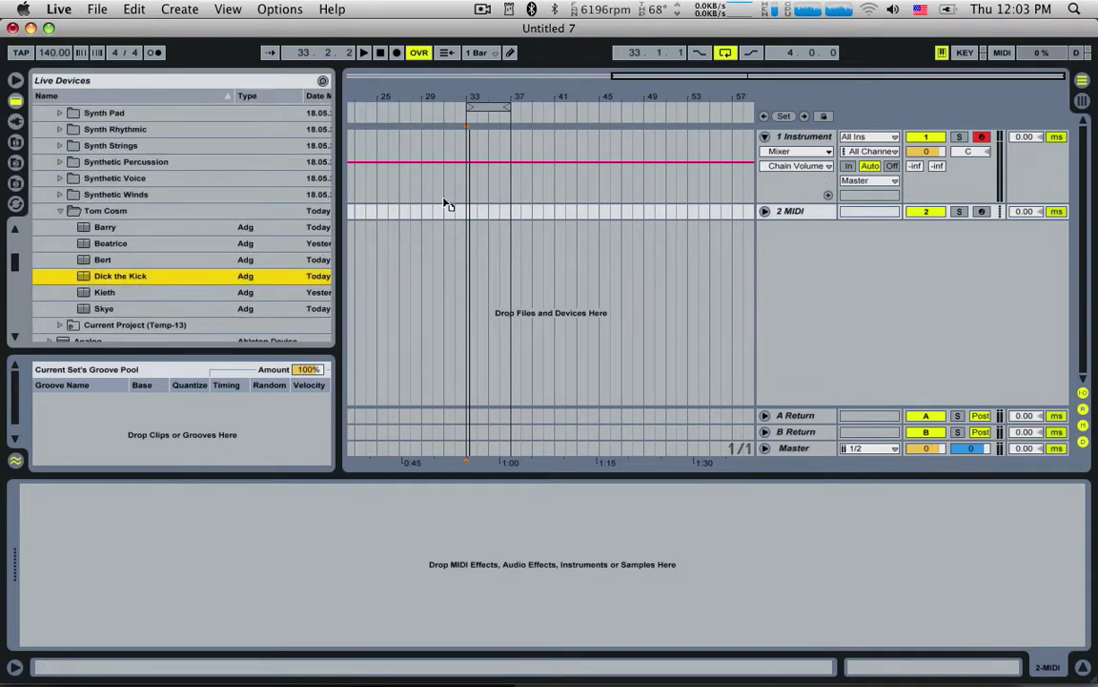
Step: Create a two-bar MIDI clip starting at bar 33 on the kick track and open it for note editing
{"action": "left_click_drag", "start_coordinate": [444, 205], "coordinate": [485, 214]}
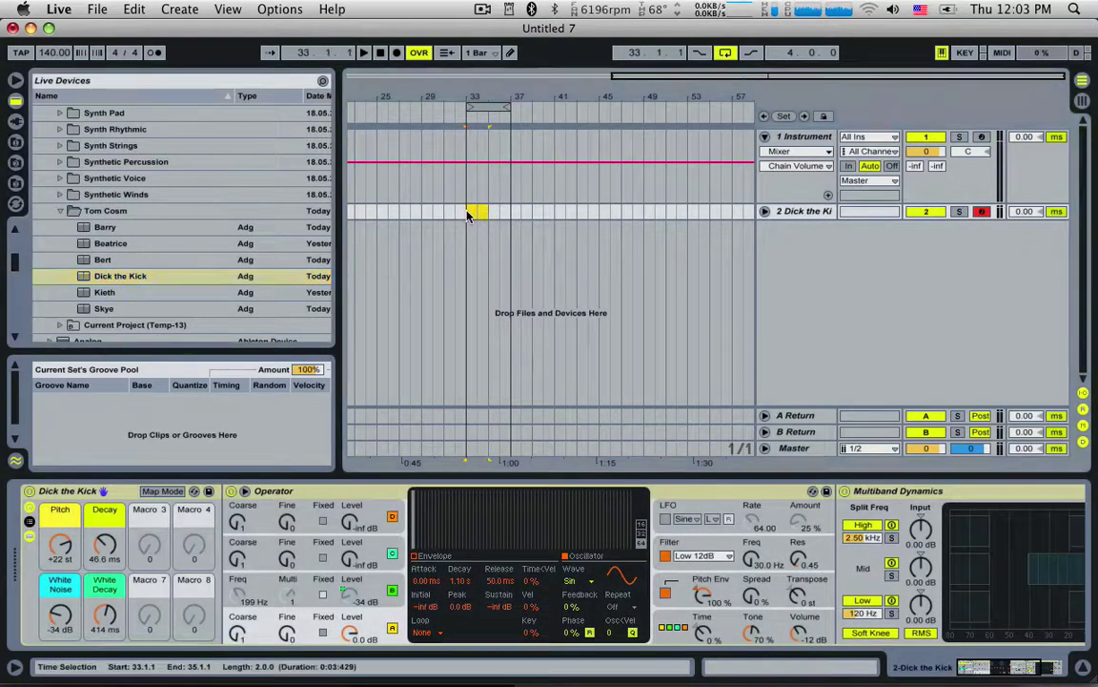
{"action": "key", "text": "super+shift+m"}
{"action": "double_click", "coordinate": [474, 211]}
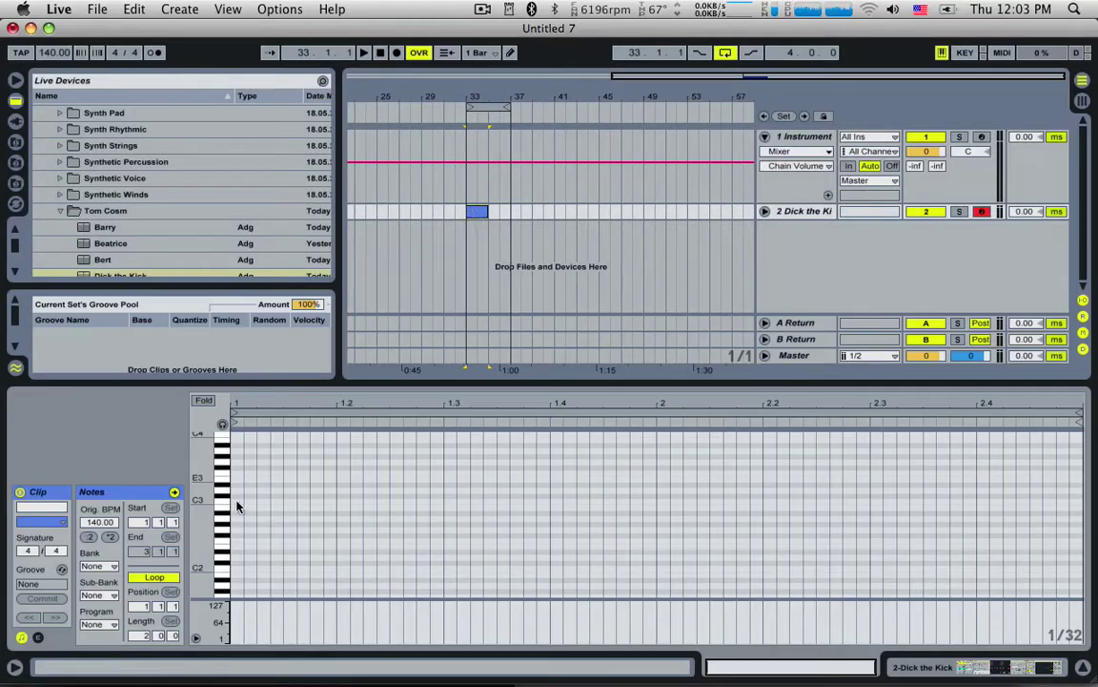
Step: Enter three C2 eighth notes in the kick clip, starting at 1.1, 1.2.3 and 1.3.3
{"action": "key", "text": "space"}
{"action": "key", "text": "space"}
{"action": "key", "text": "space"}
{"action": "key", "text": "space"}
{"action": "left_click_drag", "start_coordinate": [243, 502], "coordinate": [429, 575]}
{"action": "key", "text": "space"}
{"action": "key", "text": "space"}
{"action": "key", "text": "space"}
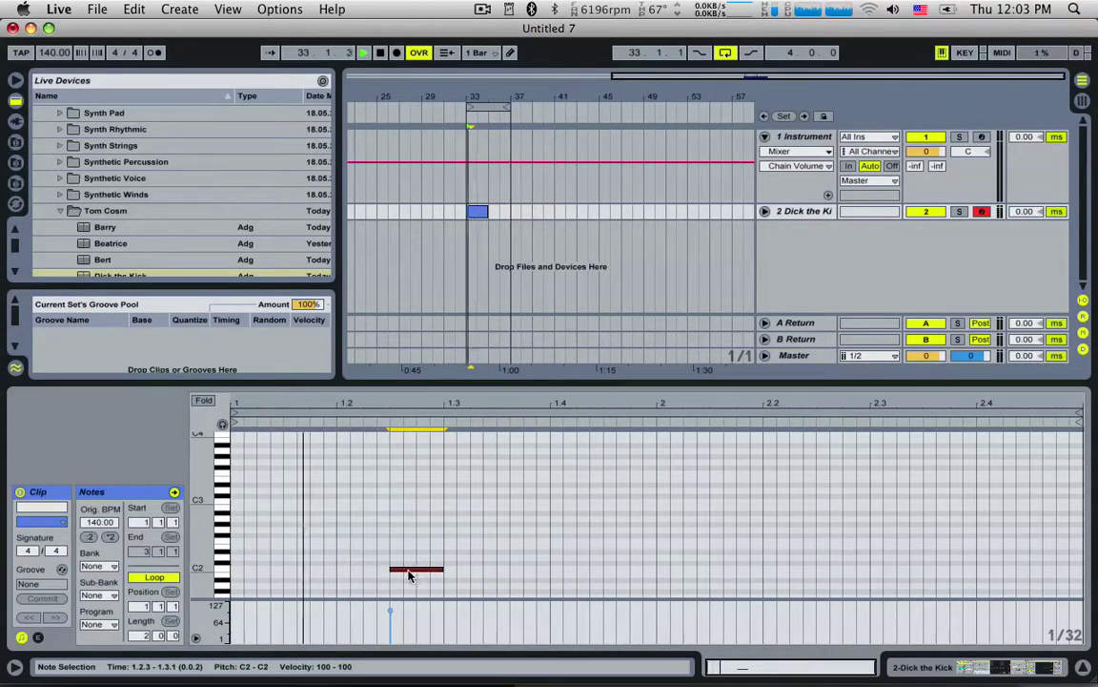
{"action": "left_click_drag", "start_coordinate": [246, 570], "coordinate": [529, 577]}
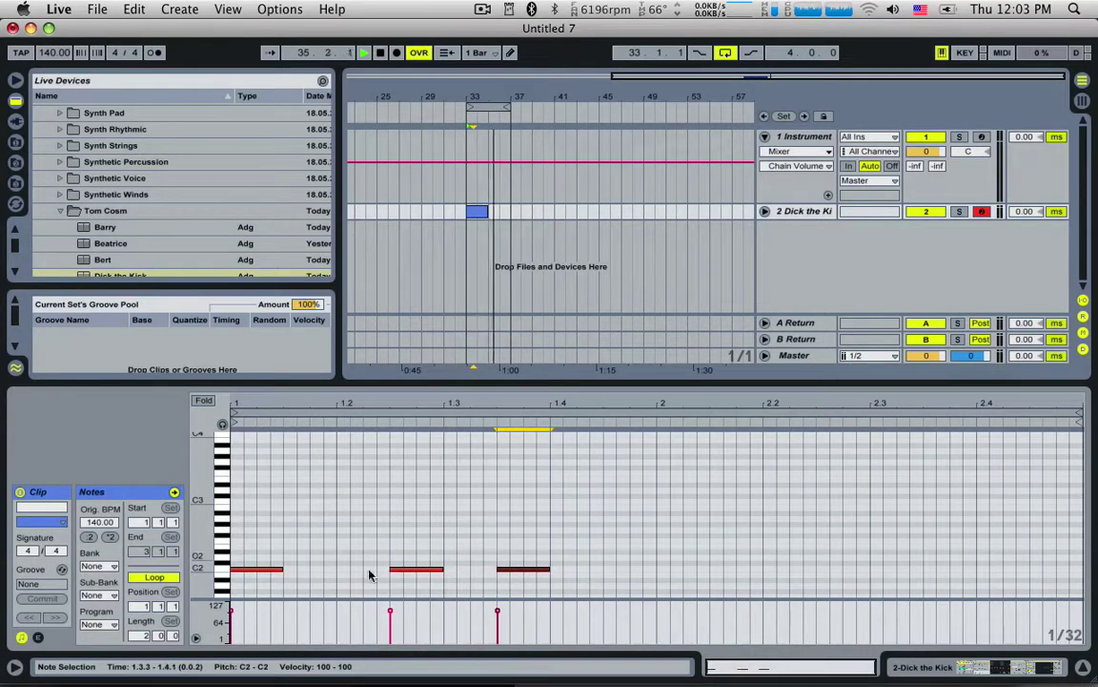
Step: Set the kick clip's loop length to one bar and extend the clip to bar 37
{"action": "left_click_drag", "start_coordinate": [141, 636], "coordinate": [143, 644]}
{"action": "key", "text": "space"}
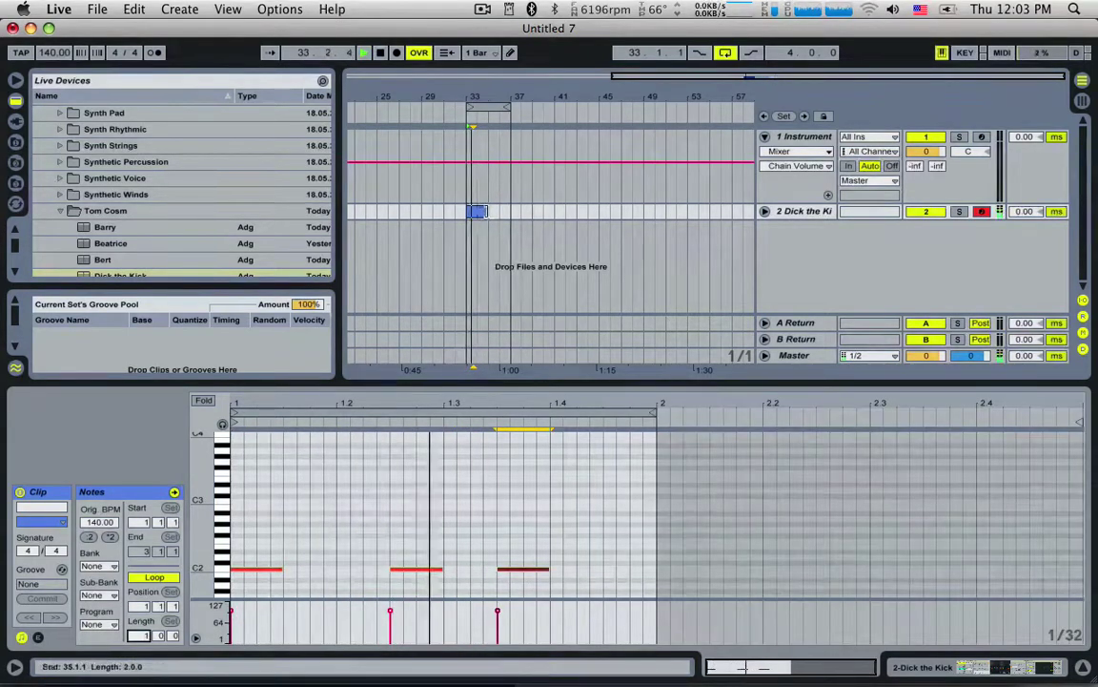
{"action": "left_click_drag", "start_coordinate": [487, 212], "coordinate": [511, 211]}
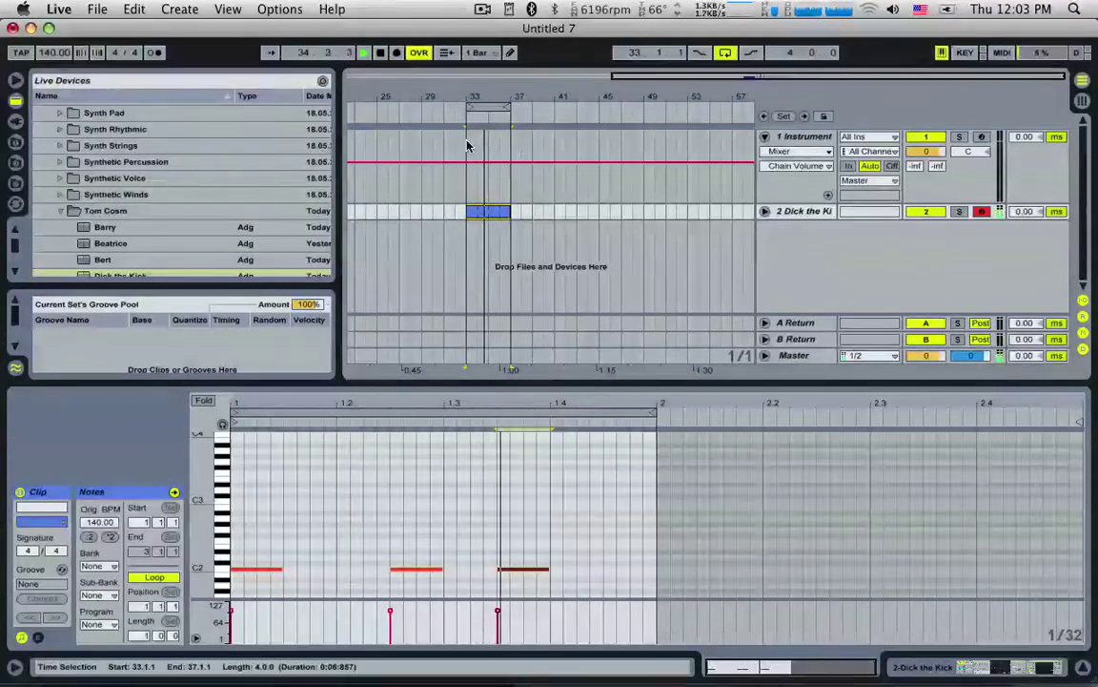
Step: Create a four-bar MIDI clip from bar 33 to bar 37 on the Instrument Rack track
{"action": "left_click", "coordinate": [469, 143]}
{"action": "left_click_drag", "start_coordinate": [486, 145], "coordinate": [507, 139]}
{"action": "key", "text": "super+shift+m"}
Step: Enter C3 notes on beats 1.2 and 1.4 of the drum clip and set its loop length to one bar
{"action": "left_click", "coordinate": [321, 437]}
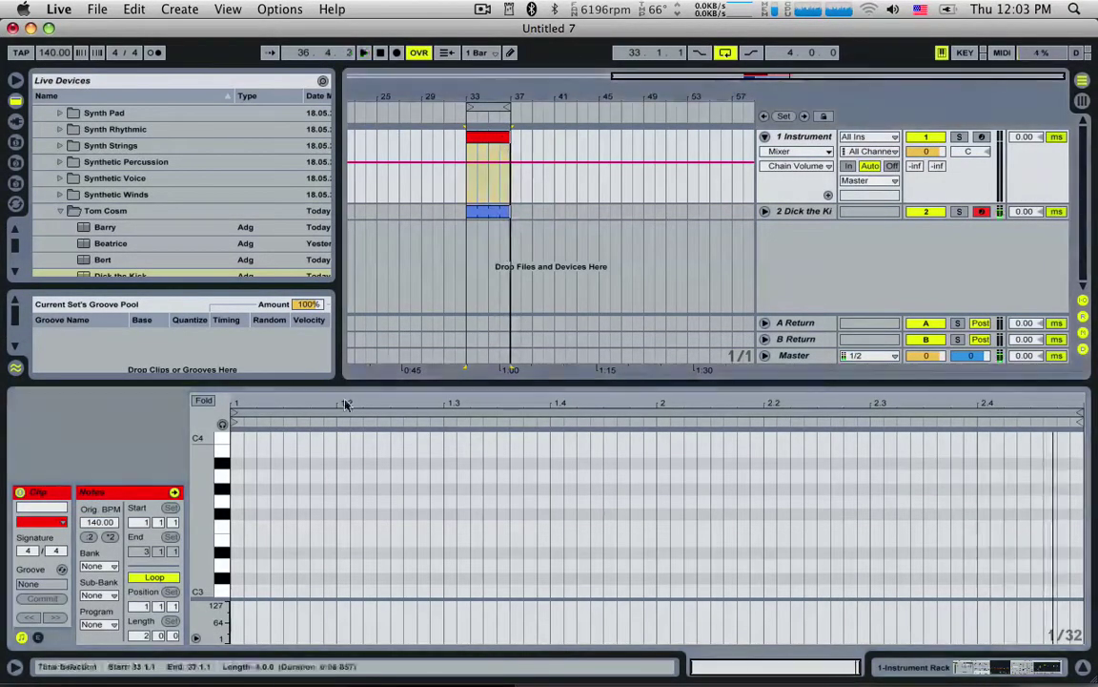
{"action": "left_click_drag", "start_coordinate": [345, 591], "coordinate": [596, 593]}
{"action": "left_click", "coordinate": [147, 635]}
{"action": "key", "text": "Down"}
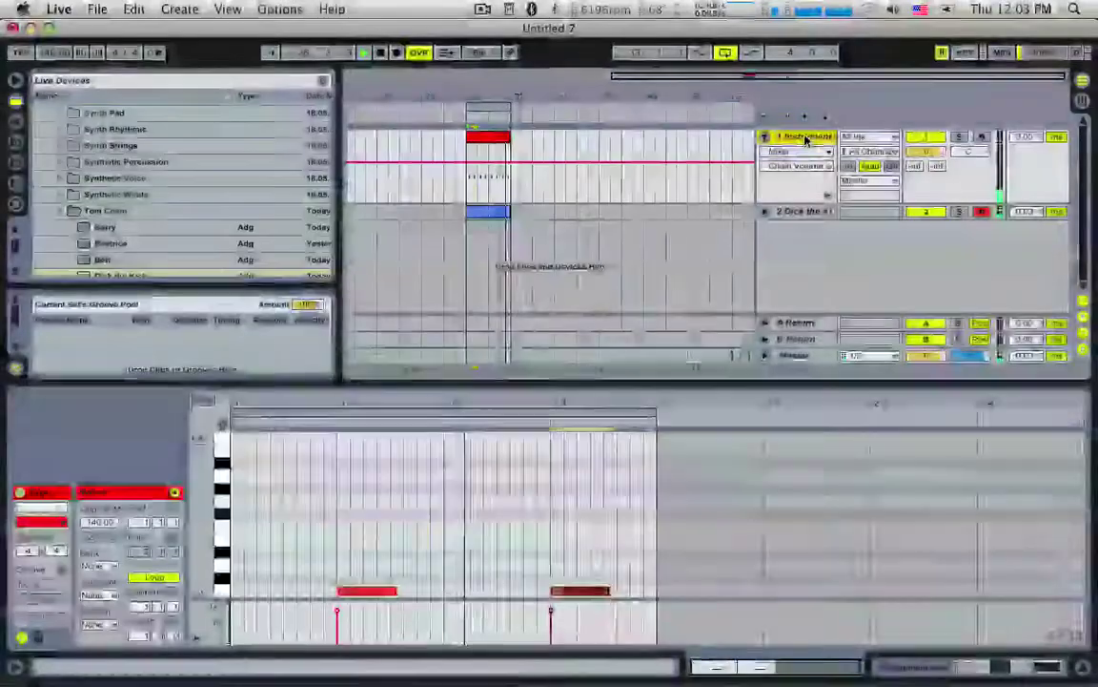
Step: Unsolo the Instrument Rack's chains and mute the Hit chain to hear Noise and Operator against the kick
{"action": "left_click", "coordinate": [808, 139]}
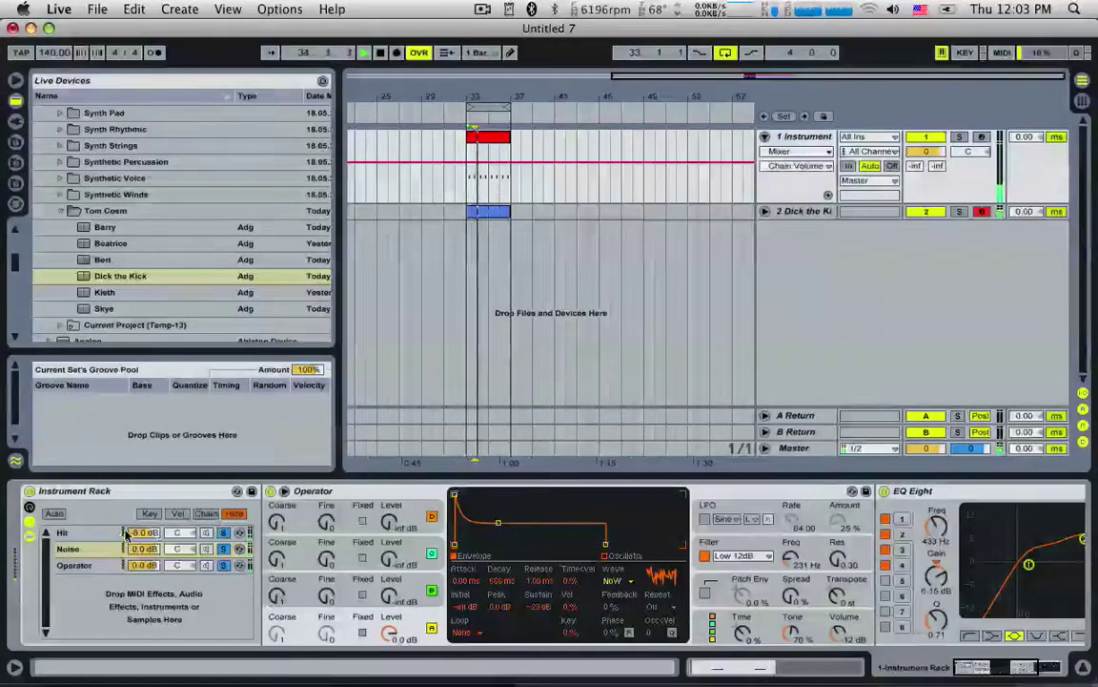
{"action": "left_click", "coordinate": [209, 533]}
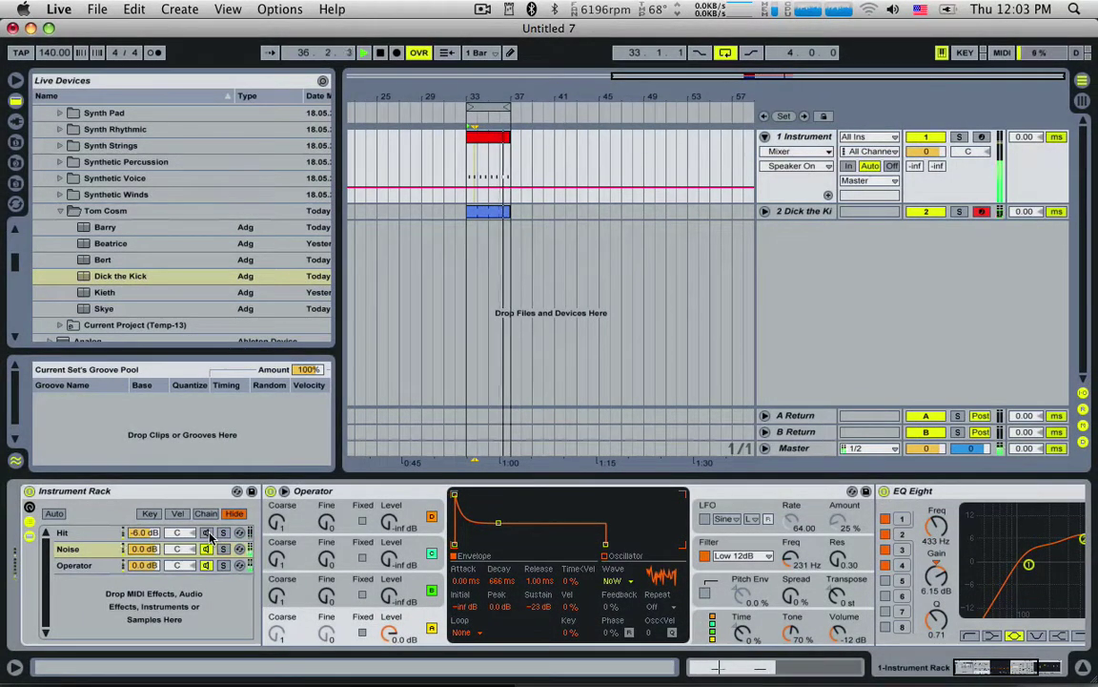
{"action": "left_click", "coordinate": [90, 564]}
{"action": "left_click", "coordinate": [1021, 667]}
{"action": "left_click_drag", "start_coordinate": [1021, 666], "coordinate": [982, 667]}
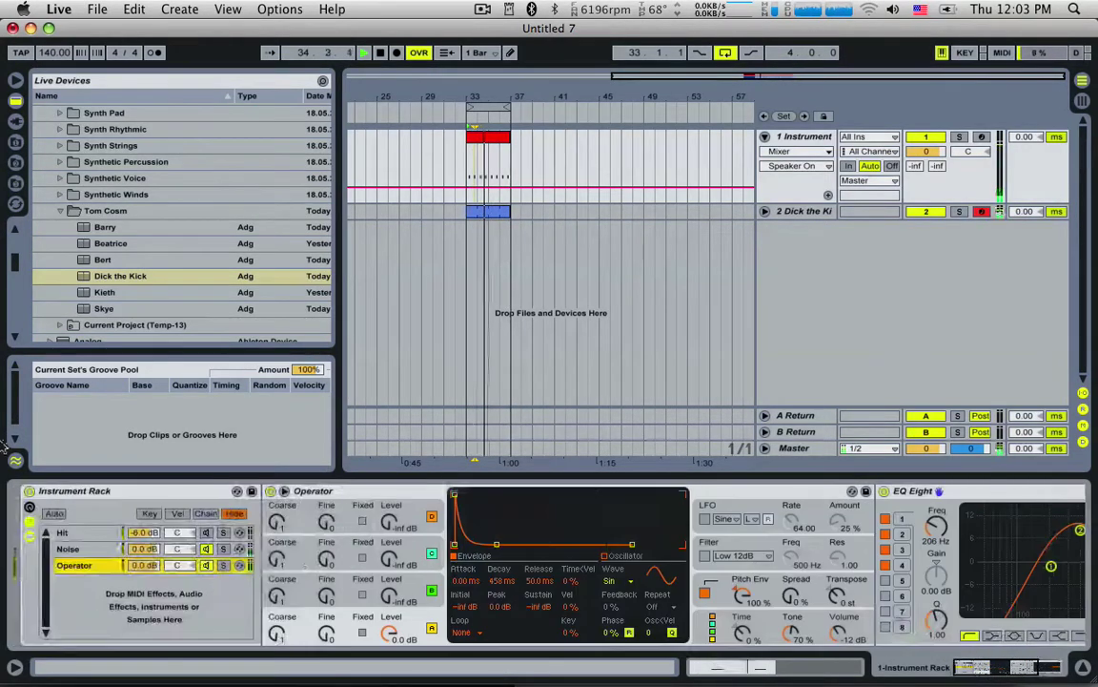
Step: Reshape bands 2 and 4 of the Noise chain's EQ Eight and boost band 3 by 6.39 dB at 12.0 kHz
{"action": "left_click", "coordinate": [83, 551]}
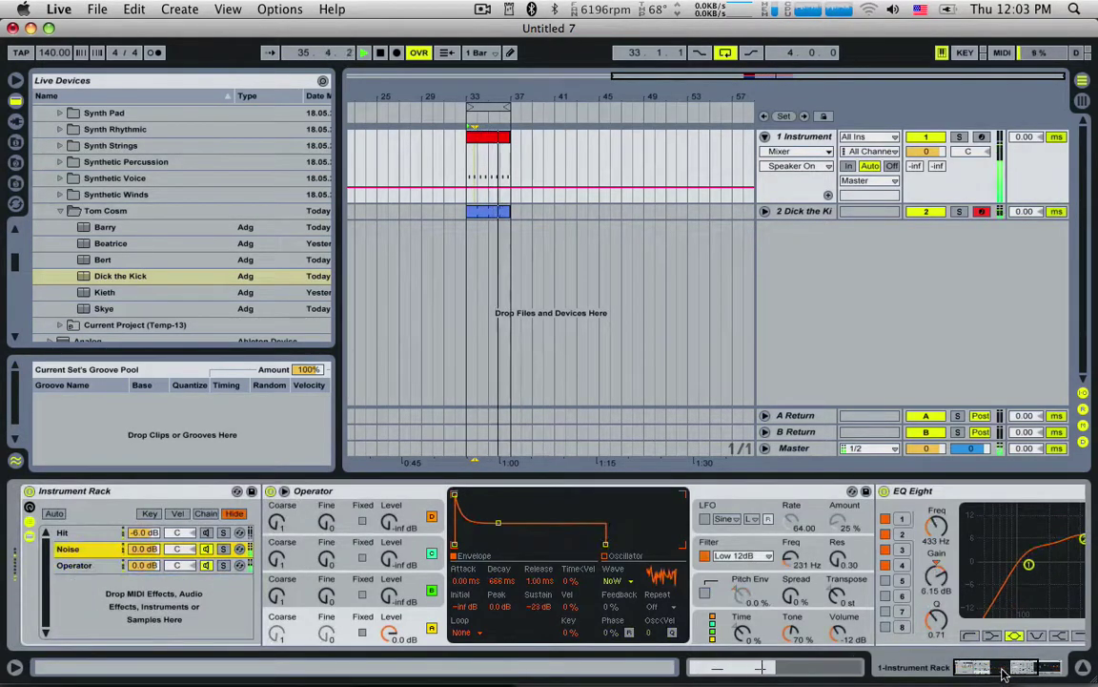
{"action": "left_click", "coordinate": [1003, 673]}
{"action": "left_click_drag", "start_coordinate": [799, 545], "coordinate": [831, 580]}
{"action": "left_click_drag", "start_coordinate": [893, 553], "coordinate": [853, 527]}
{"action": "left_click_drag", "start_coordinate": [830, 580], "coordinate": [856, 541]}
{"action": "left_click_drag", "start_coordinate": [927, 543], "coordinate": [938, 541]}
Step: Tighten oscillator A's envelope in the Noise chain's Operator to 356 ms decay and −34 dB sustain
{"action": "left_click_drag", "start_coordinate": [1015, 675], "coordinate": [912, 677]}
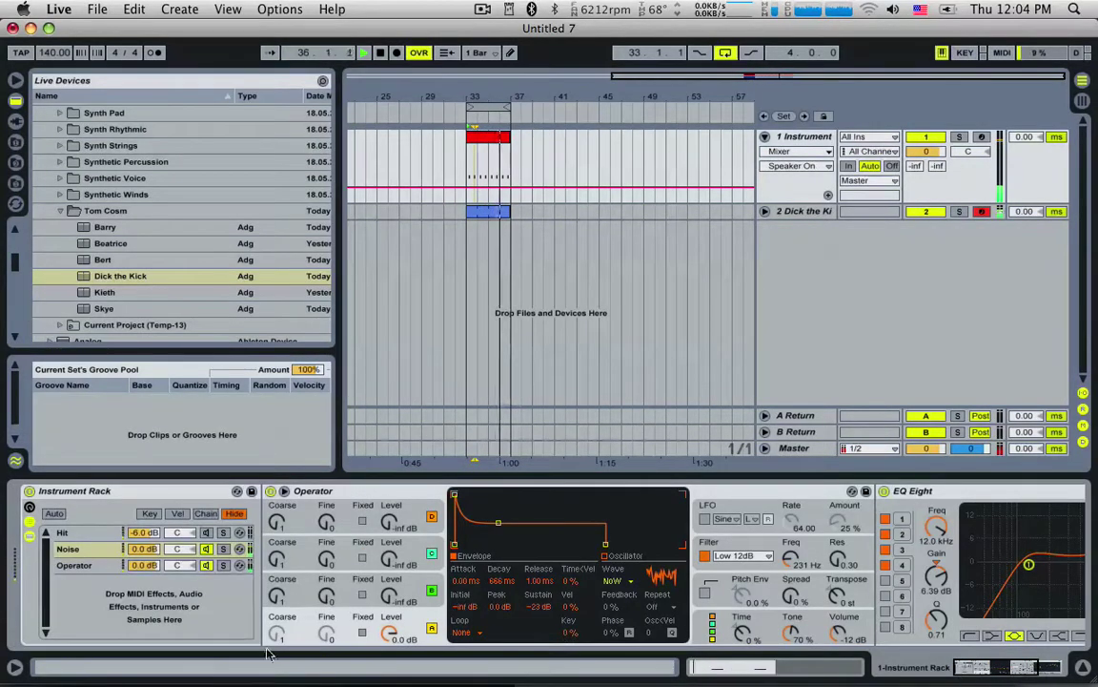
{"action": "mouse_move", "coordinate": [497, 523]}
{"action": "left_mouse_down"}
{"action": "mouse_move", "coordinate": [510, 534]}
{"action": "mouse_move", "coordinate": [491, 536]}
{"action": "mouse_move", "coordinate": [494, 528]}
{"action": "left_mouse_up"}
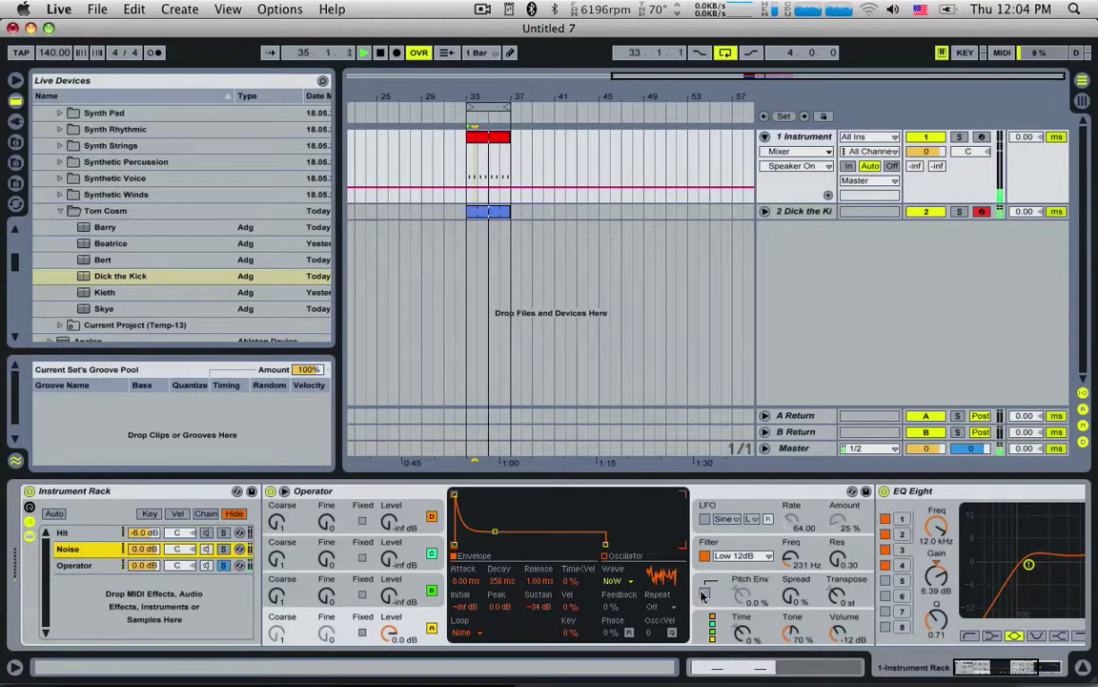
Step: Switch oscillator A of the third chain's Operator to fixed frequency and set it to 113 Hz
{"action": "left_click", "coordinate": [88, 566]}
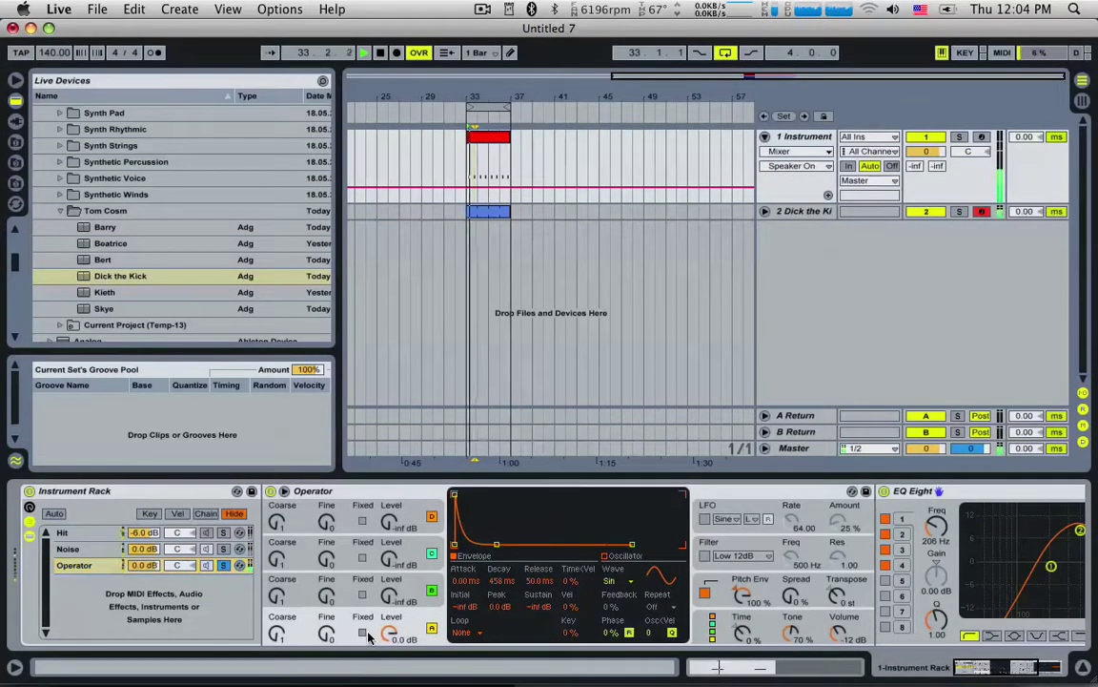
{"action": "left_click", "coordinate": [362, 632]}
{"action": "left_click_drag", "start_coordinate": [278, 635], "coordinate": [278, 645]}
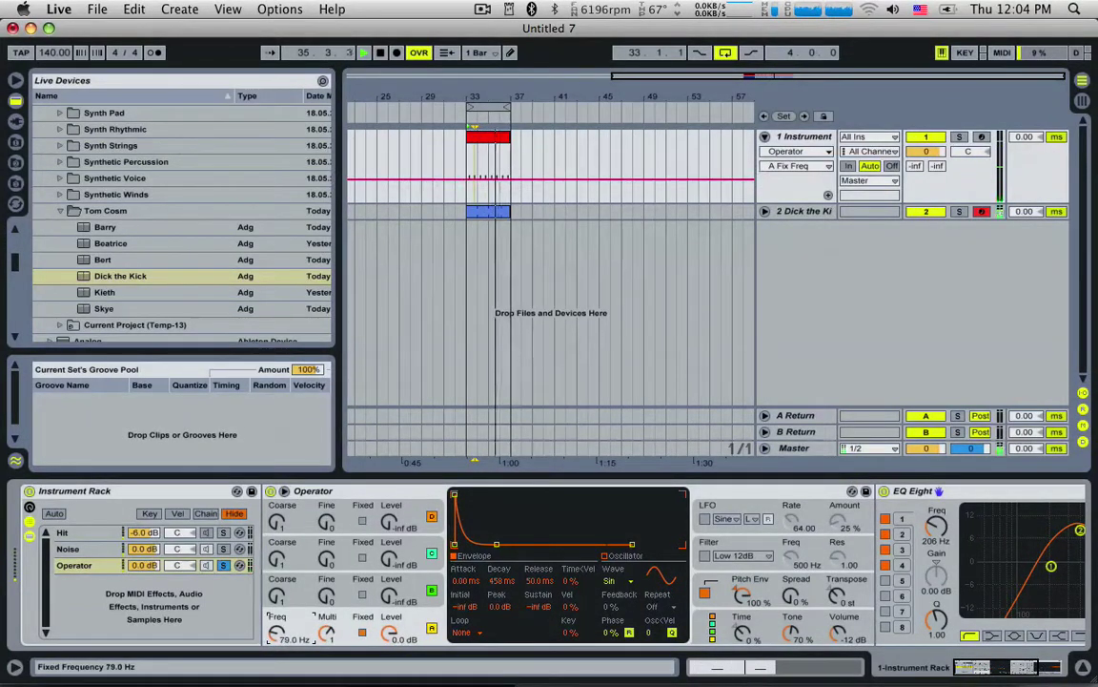
{"action": "left_click_drag", "start_coordinate": [278, 633], "coordinate": [278, 620]}
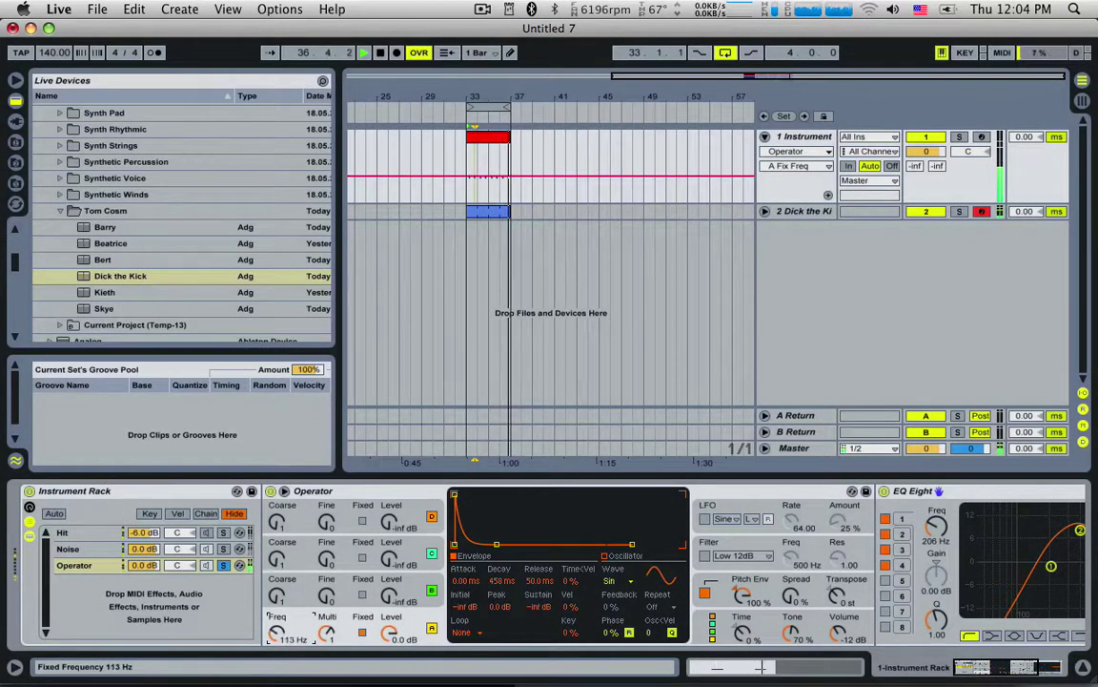
{"action": "left_click", "coordinate": [921, 586]}
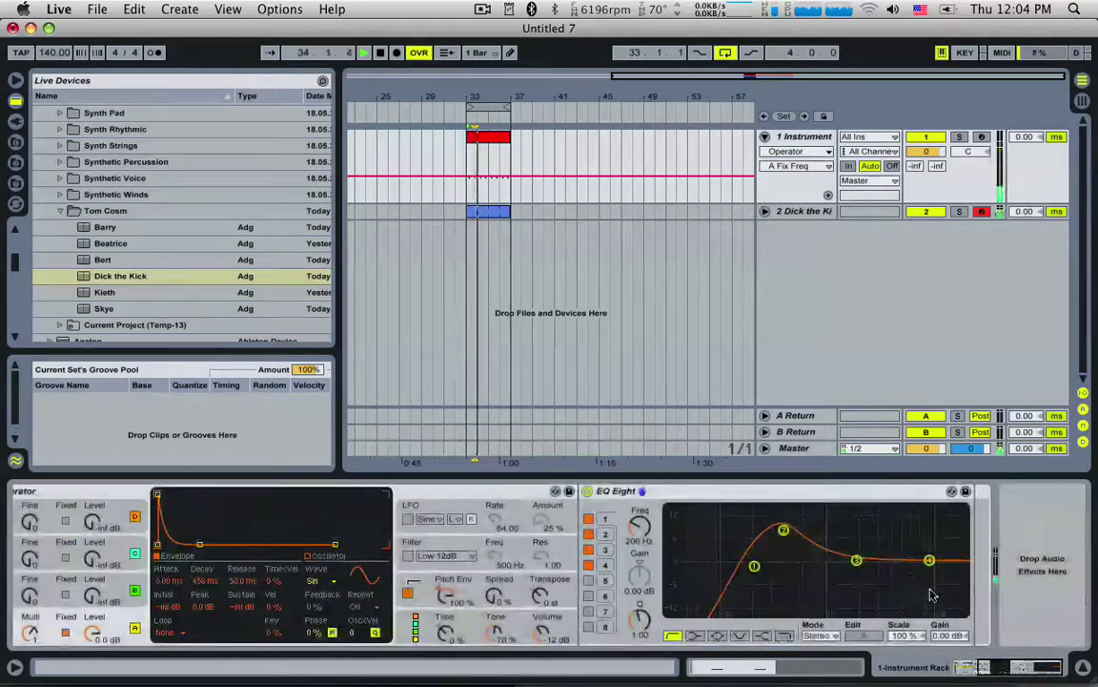
Step: Reshape the third chain's EQ Eight, cutting bands 3 and 4, raising band 1 and boosting band 2 by 12.3 dB at 114 Hz
{"action": "left_click_drag", "start_coordinate": [859, 561], "coordinate": [860, 578]}
{"action": "left_click_drag", "start_coordinate": [929, 560], "coordinate": [922, 598]}
{"action": "left_click", "coordinate": [861, 578]}
{"action": "left_click_drag", "start_coordinate": [860, 578], "coordinate": [852, 606]}
{"action": "left_click_drag", "start_coordinate": [784, 531], "coordinate": [747, 522]}
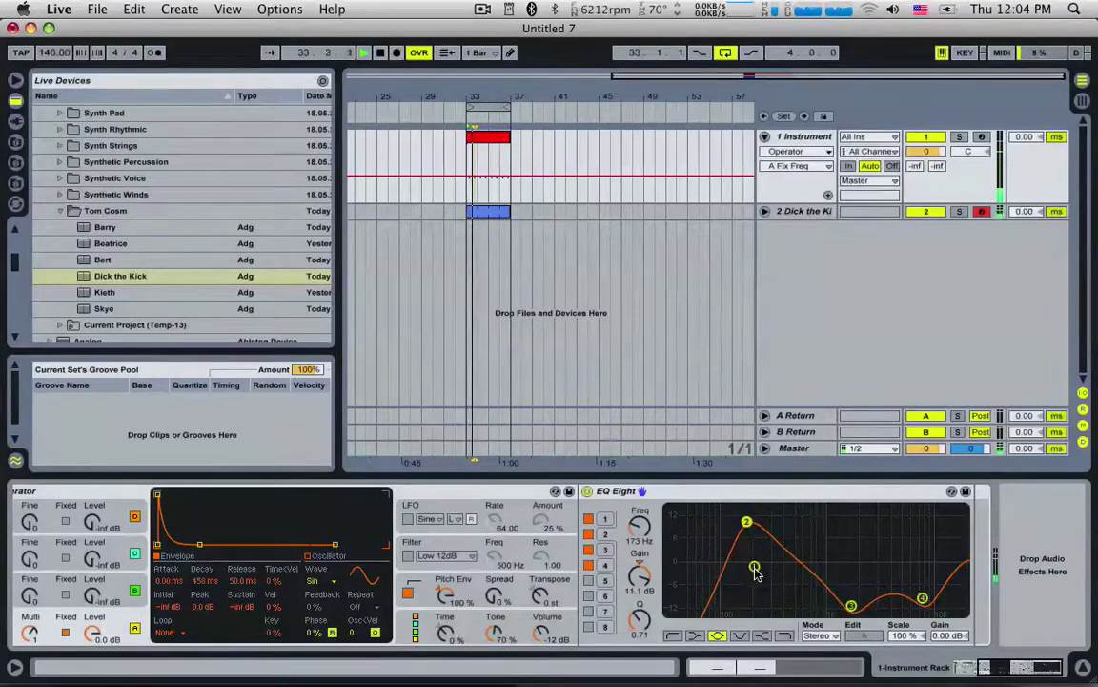
{"action": "left_click_drag", "start_coordinate": [754, 569], "coordinate": [727, 517]}
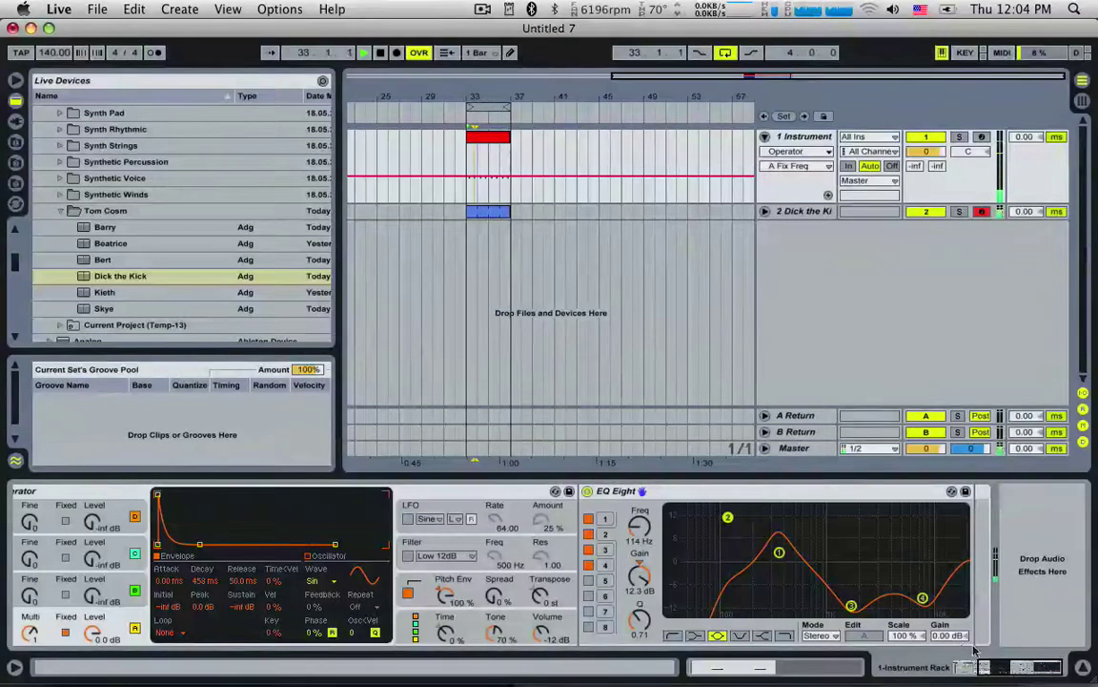
Step: Solo the Hit, Noise and Operator chains in the Instrument Rack and select the Hit chain
{"action": "scroll", "coordinate": [904, 596], "scroll_direction": "left", "scroll_amount": 5}
{"action": "left_click", "coordinate": [223, 551]}
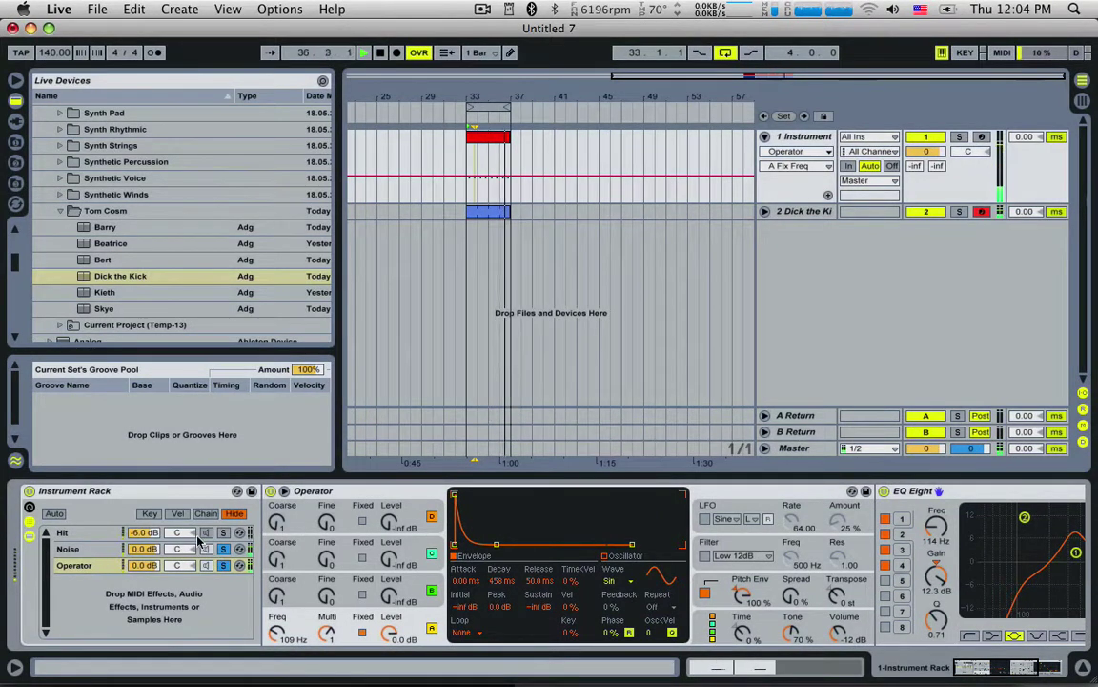
{"action": "left_click", "coordinate": [79, 533]}
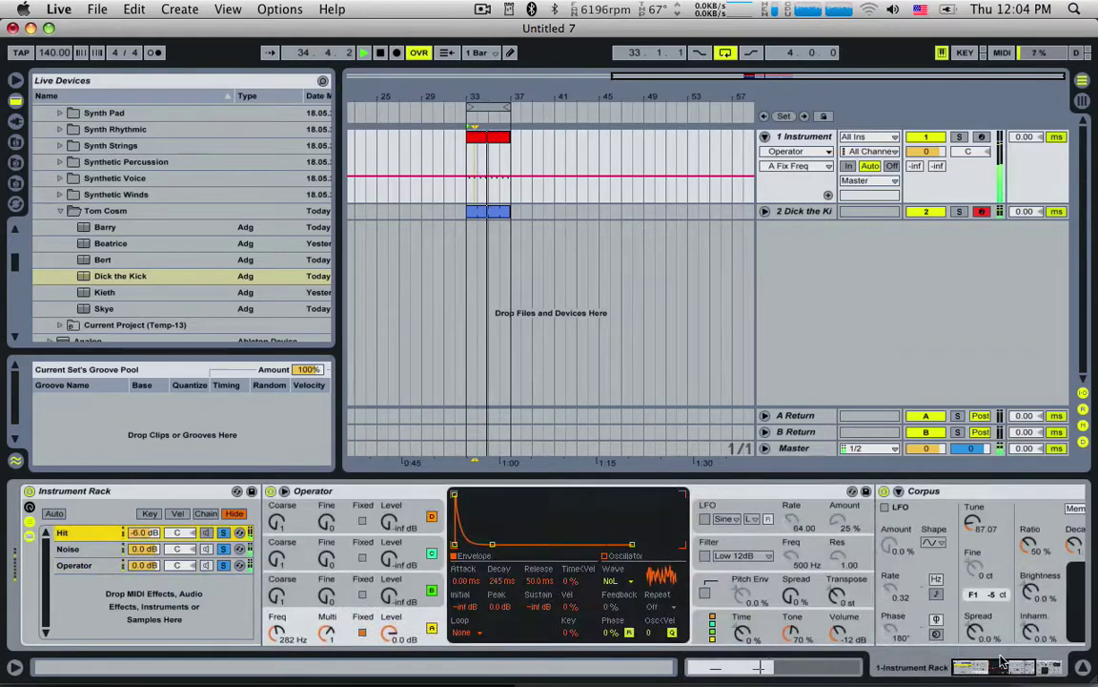
Step: Set the Hit chain's Corpus decay to 614 ms and its tune to 81.23
{"action": "left_click", "coordinate": [1003, 666]}
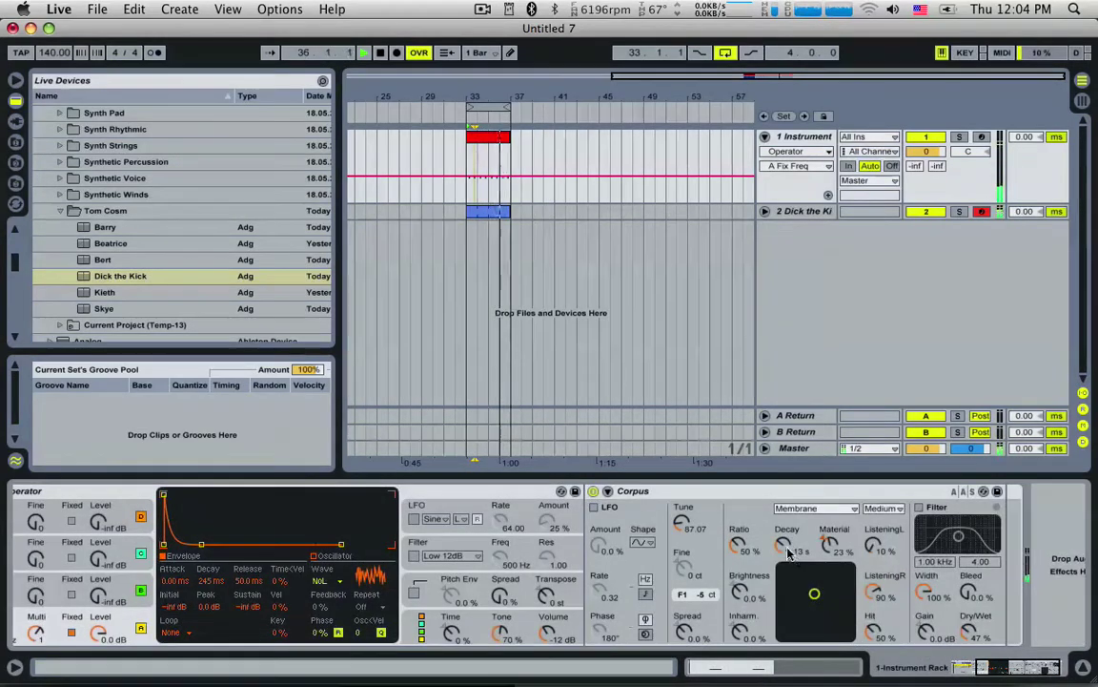
{"action": "left_click_drag", "start_coordinate": [783, 544], "coordinate": [783, 557]}
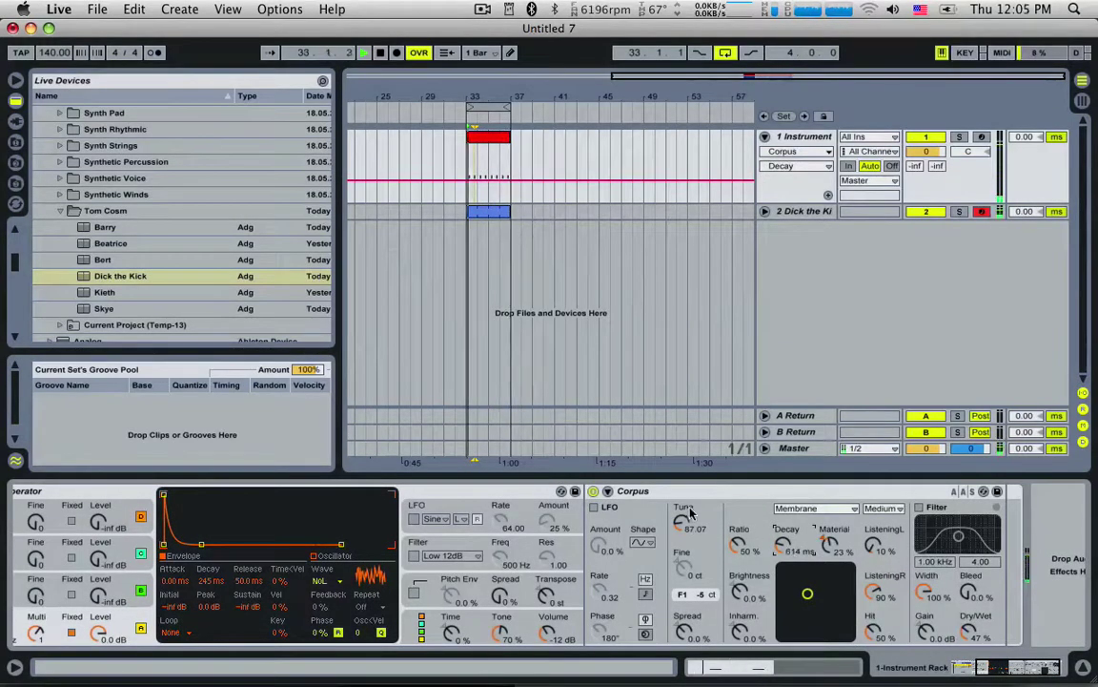
{"action": "mouse_move", "coordinate": [688, 515]}
{"action": "left_mouse_down"}
{"action": "mouse_move", "coordinate": [688, 481]}
{"action": "mouse_move", "coordinate": [688, 539]}
{"action": "mouse_move", "coordinate": [689, 524]}
{"action": "left_mouse_up"}
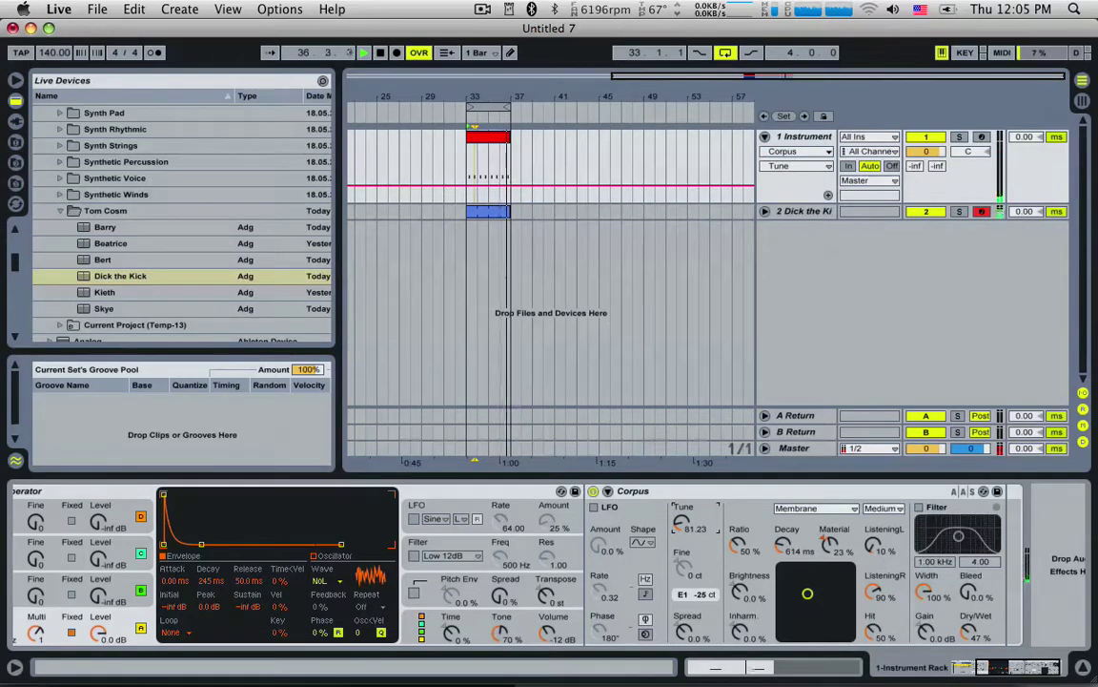
Step: Switch the Noise chain's Operator to the algorithm that runs all four oscillators in parallel
{"action": "left_click", "coordinate": [971, 667]}
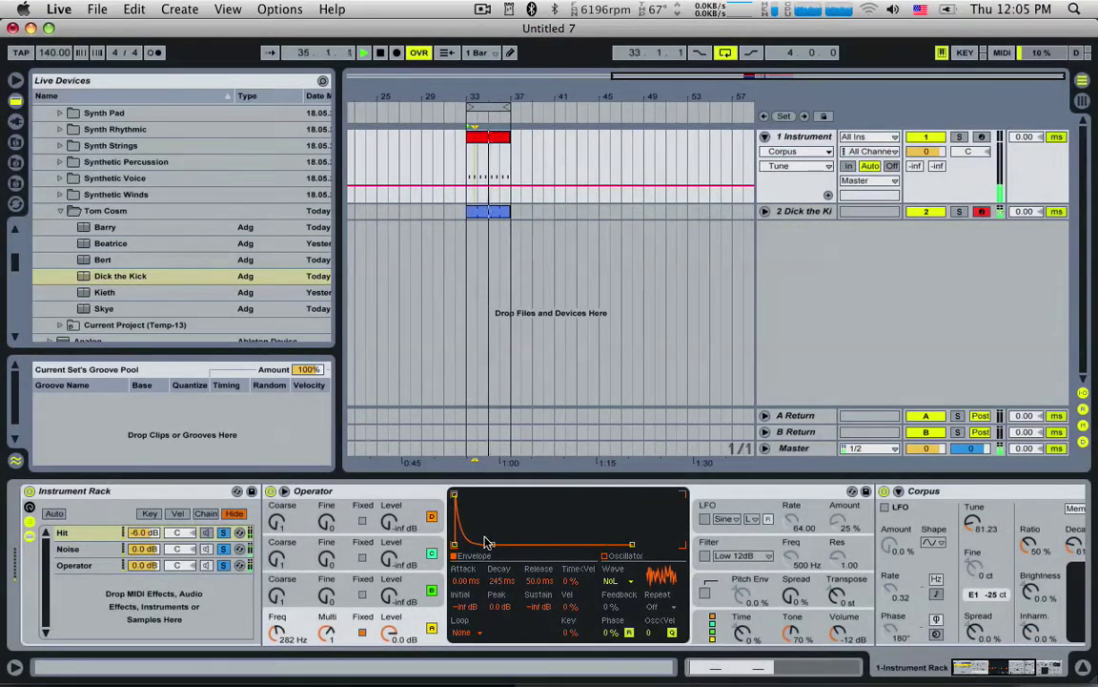
{"action": "left_click", "coordinate": [68, 548]}
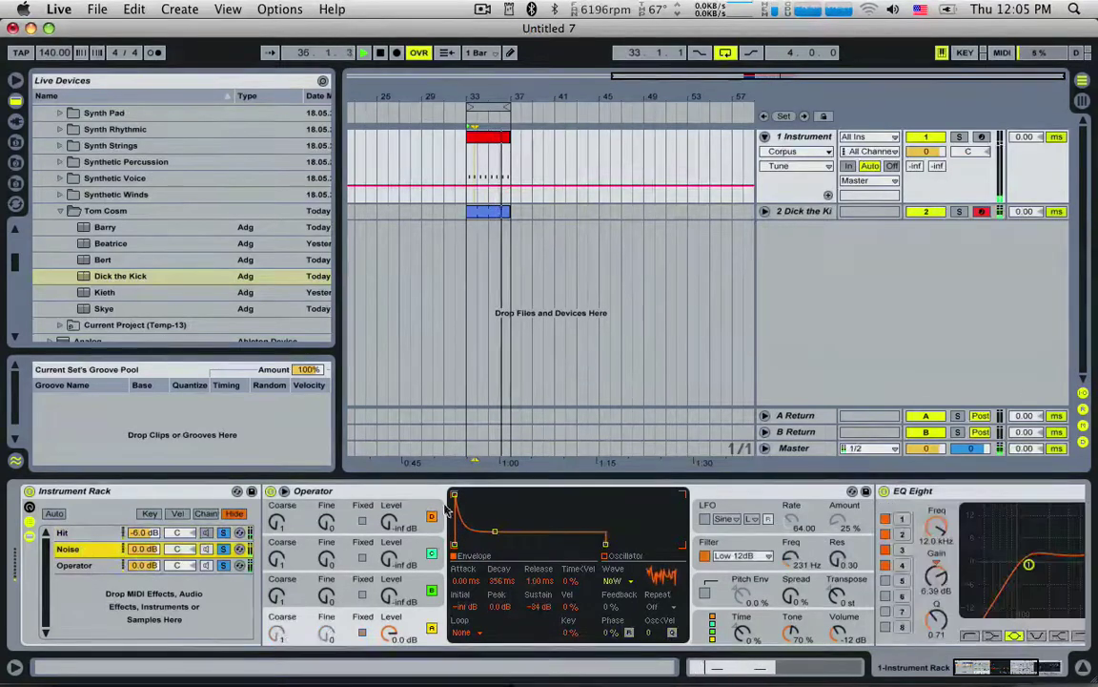
{"action": "left_click", "coordinate": [387, 599]}
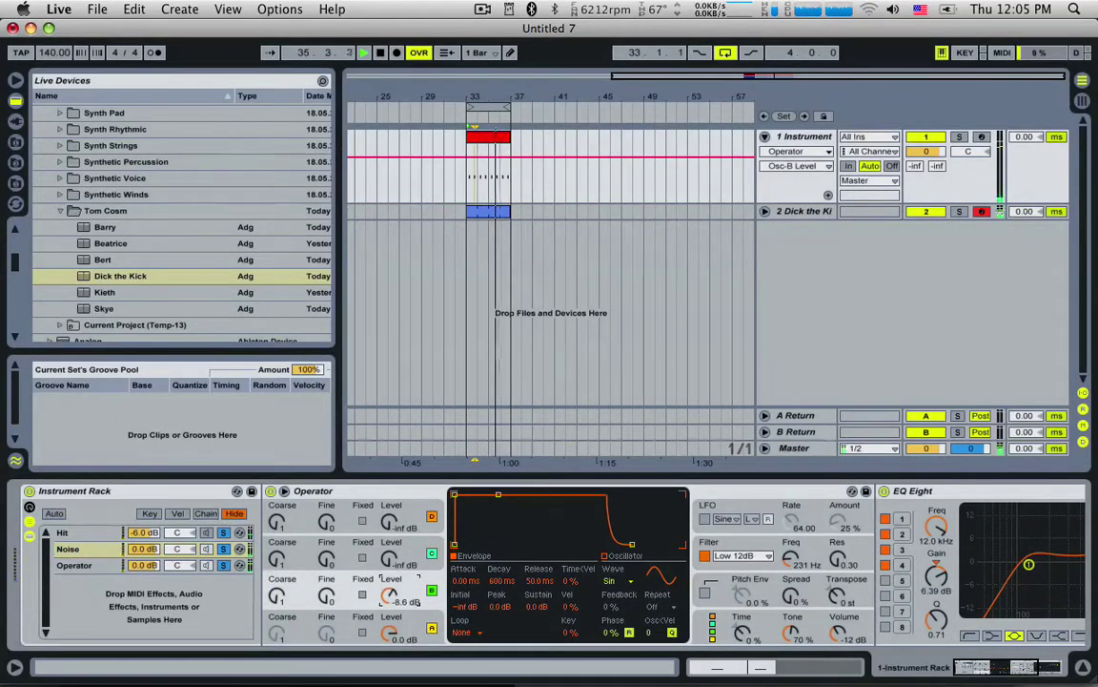
{"action": "left_click", "coordinate": [712, 627]}
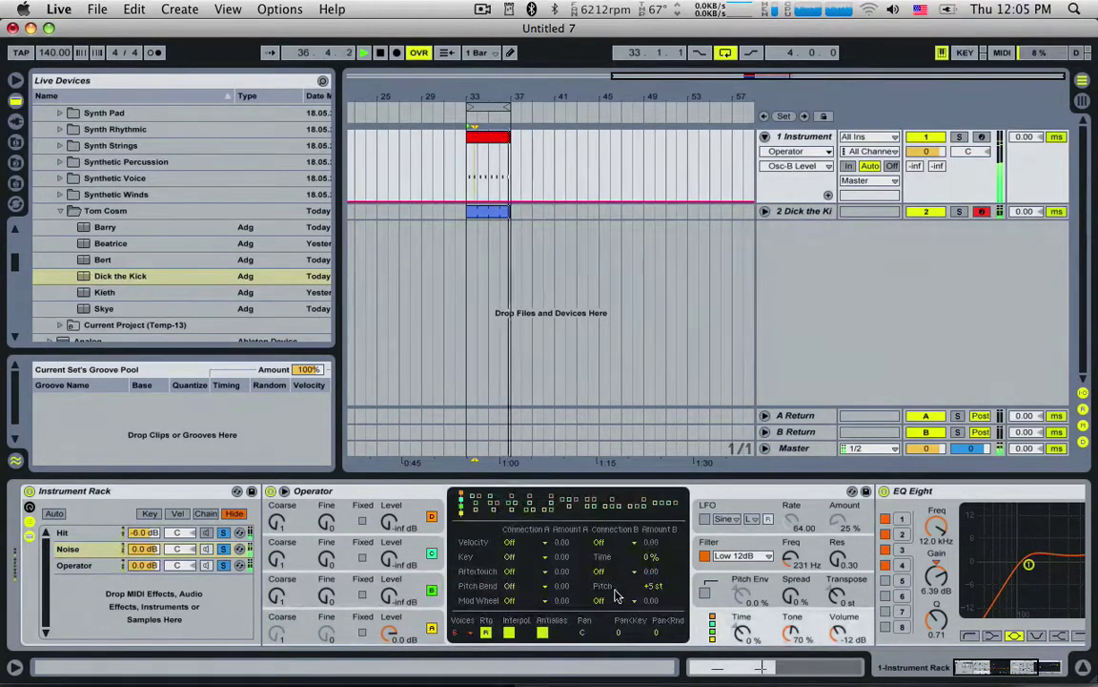
{"action": "left_click", "coordinate": [671, 504]}
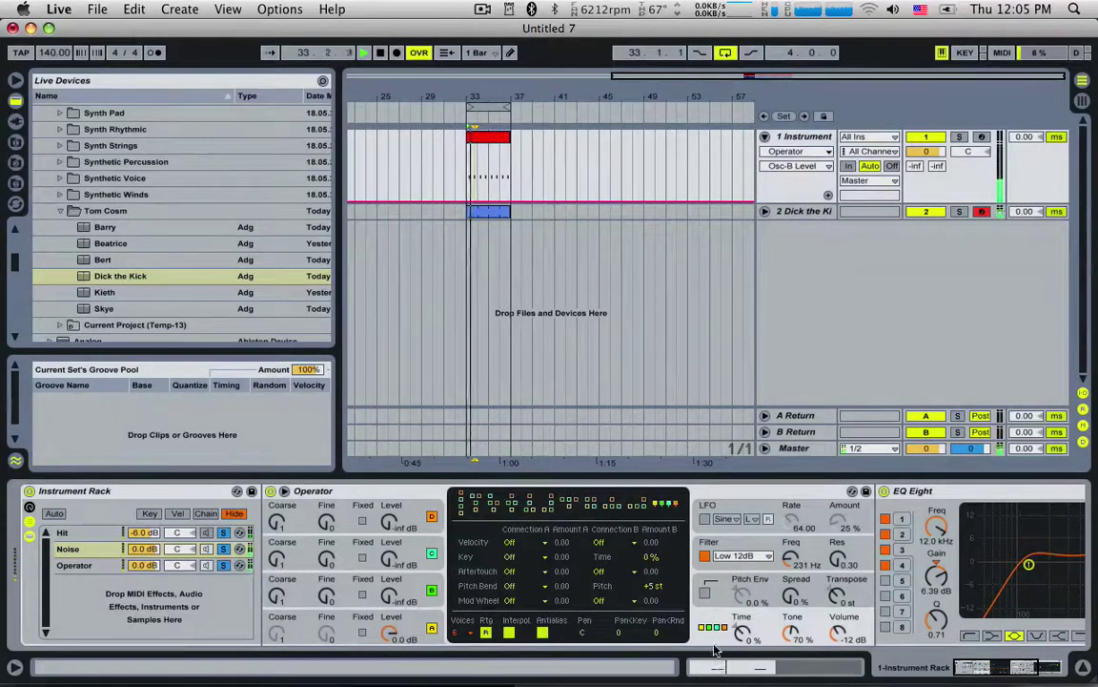
Step: Raise oscillator B of the Noise chain's Operator to −20 dB and set its waveform to Noise Looped
{"action": "left_click", "coordinate": [334, 592]}
{"action": "left_click_drag", "start_coordinate": [404, 599], "coordinate": [406, 583]}
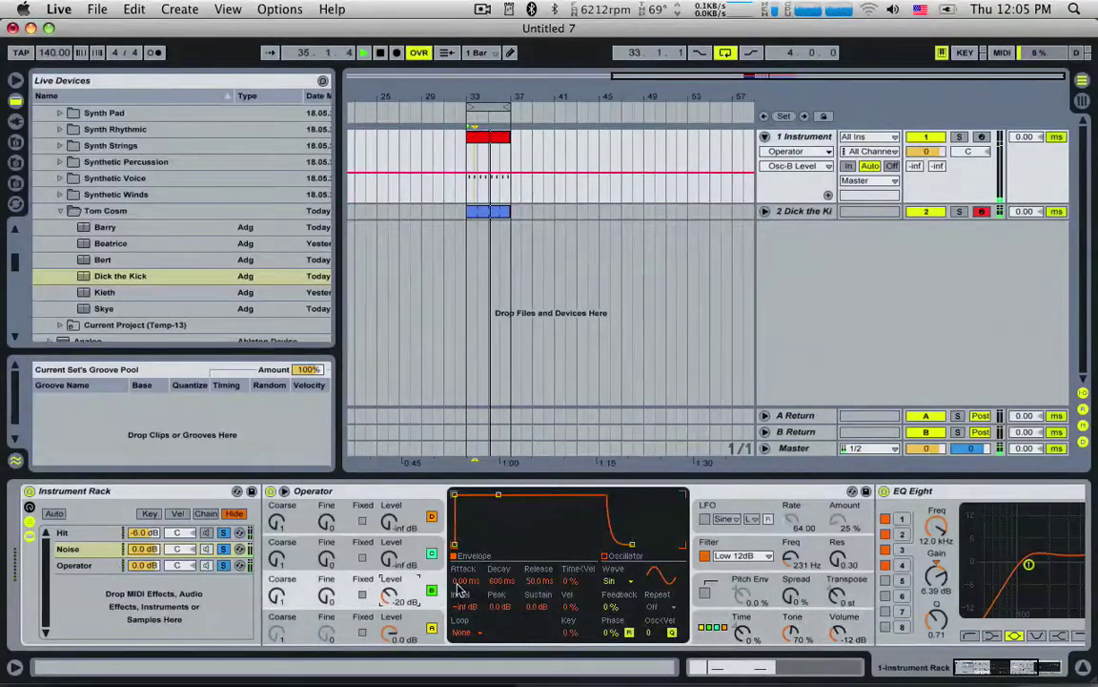
{"action": "left_click", "coordinate": [615, 578]}
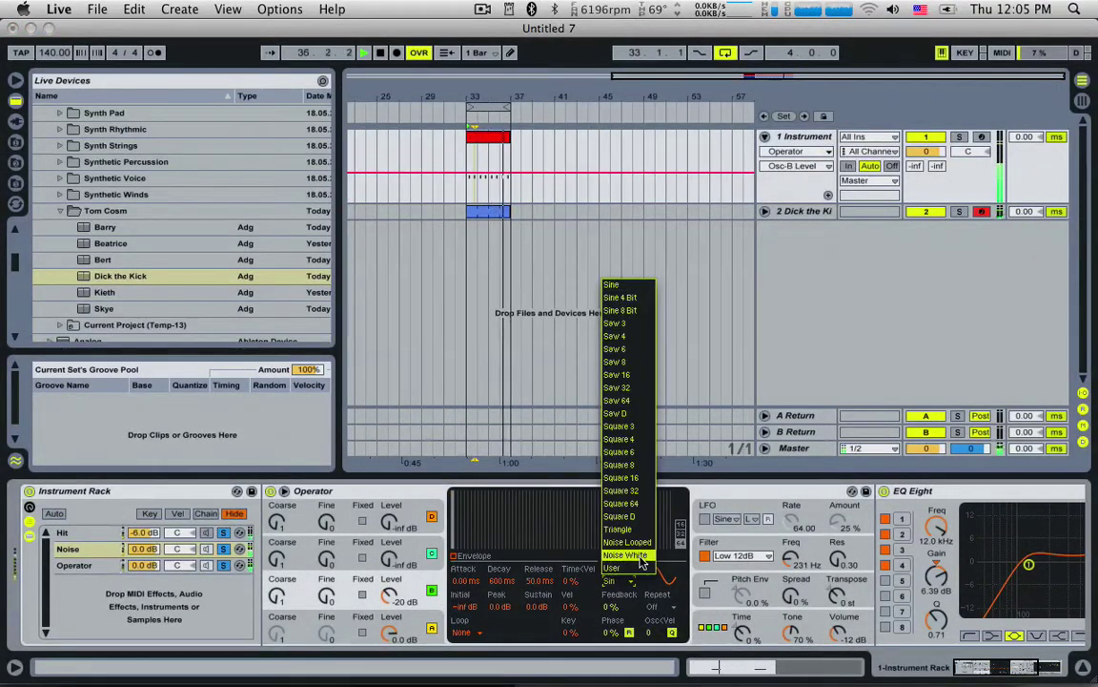
{"action": "left_click", "coordinate": [643, 555]}
{"action": "left_click", "coordinate": [624, 578]}
{"action": "left_click", "coordinate": [626, 542]}
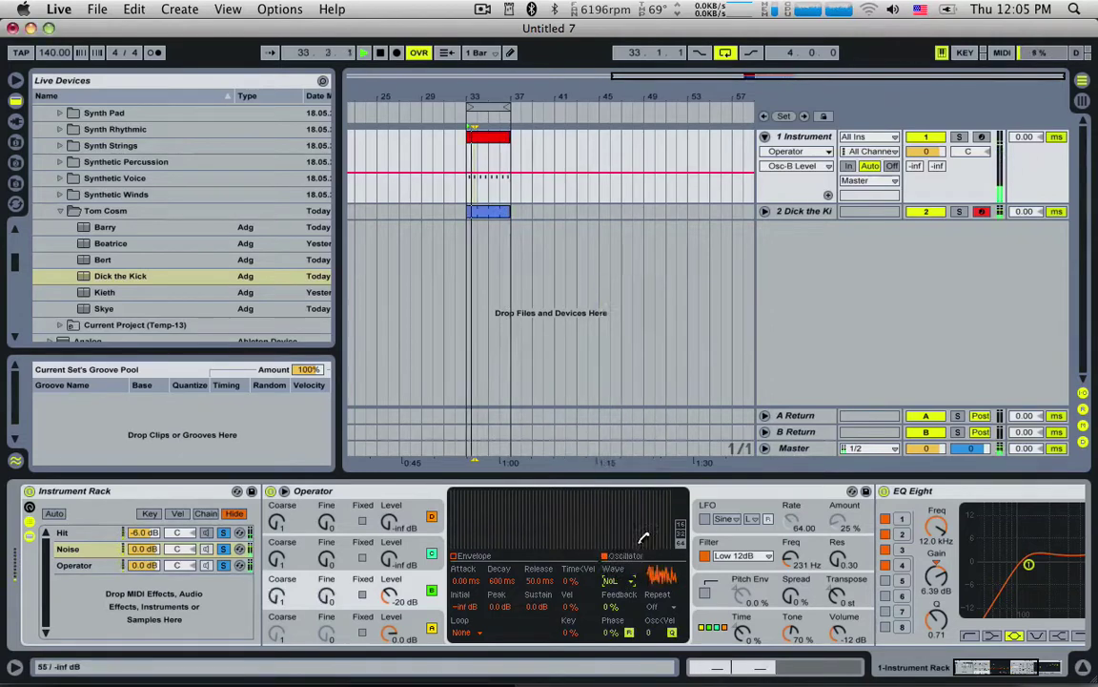
Step: Raise oscillator B to −17 dB and switch it to a fixed frequency of 387 Hz
{"action": "mouse_move", "coordinate": [406, 599]}
{"action": "left_mouse_down"}
{"action": "mouse_move", "coordinate": [417, 578]}
{"action": "mouse_move", "coordinate": [392, 598]}
{"action": "left_mouse_up"}
{"action": "left_click", "coordinate": [363, 595]}
{"action": "left_click_drag", "start_coordinate": [276, 596], "coordinate": [276, 572]}
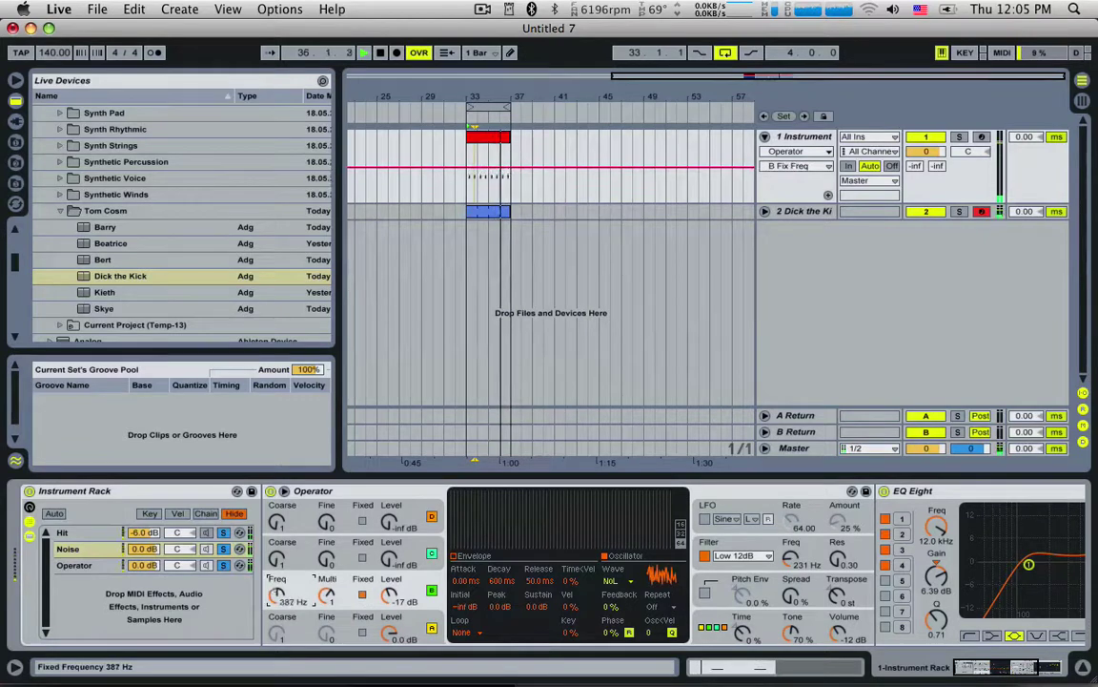
Step: Shape oscillator B's envelope to 666 ms decay with −inf dB sustain and raise its level to 0.0 dB
{"action": "left_click", "coordinate": [396, 583]}
{"action": "left_click_drag", "start_coordinate": [510, 503], "coordinate": [481, 505]}
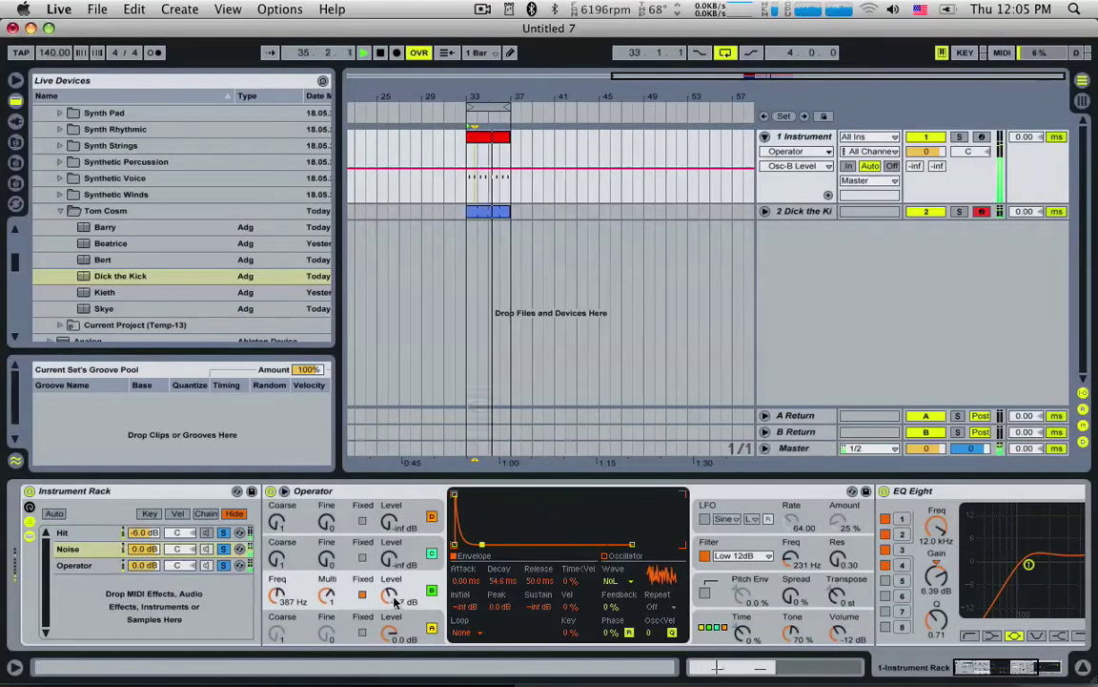
{"action": "left_click_drag", "start_coordinate": [395, 599], "coordinate": [394, 534]}
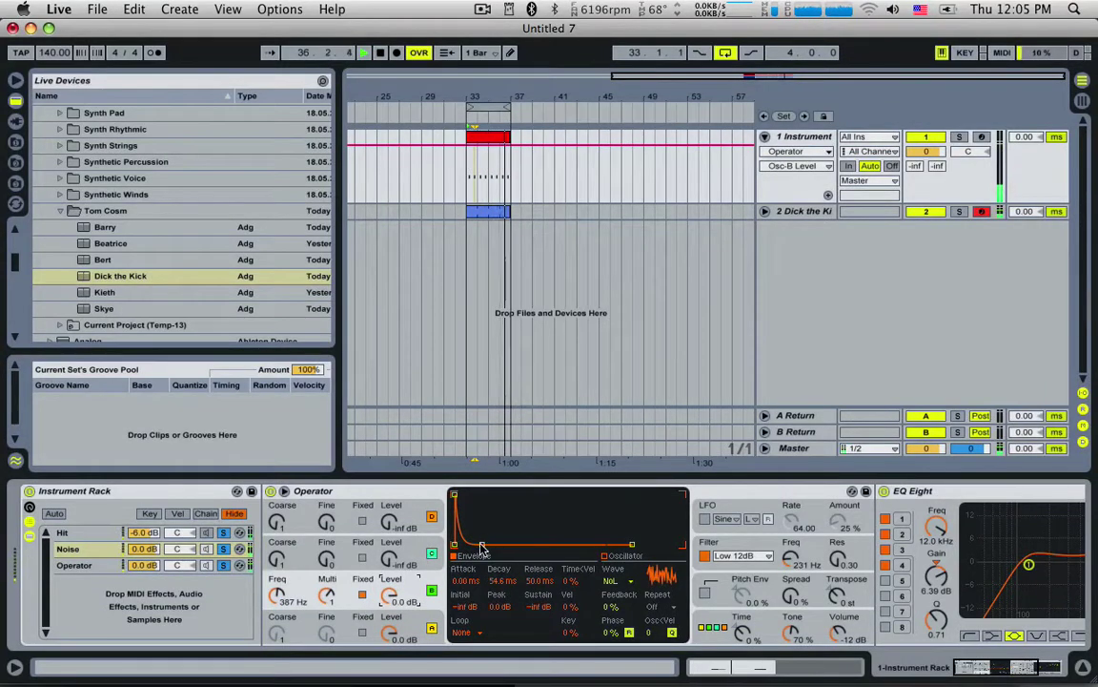
{"action": "mouse_move", "coordinate": [491, 543]}
{"action": "left_mouse_down"}
{"action": "mouse_move", "coordinate": [521, 543]}
{"action": "mouse_move", "coordinate": [499, 543]}
{"action": "left_mouse_up"}
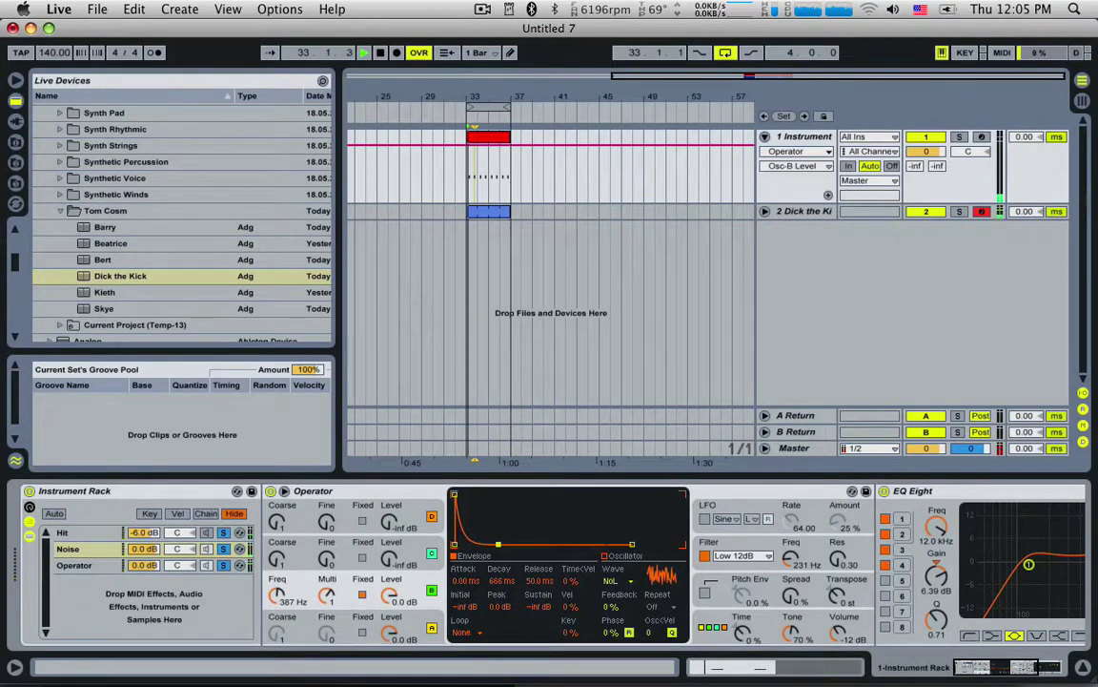
Step: Bypass Corpus in the Hit chain and delete it
{"action": "left_click", "coordinate": [89, 534]}
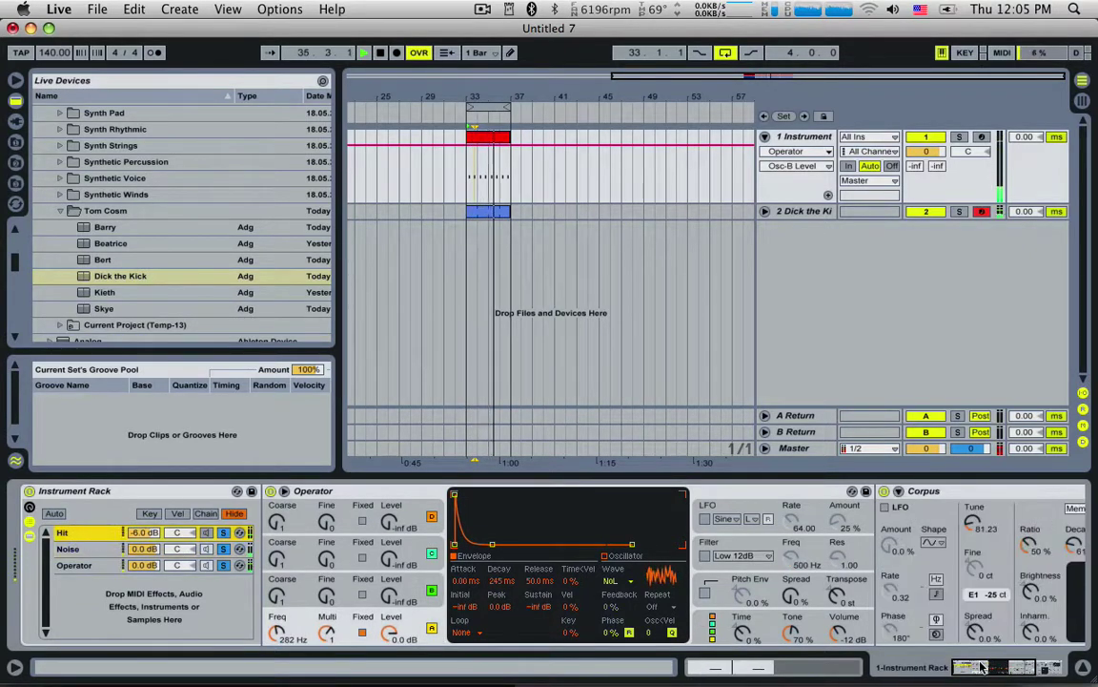
{"action": "left_click_drag", "start_coordinate": [981, 665], "coordinate": [997, 666]}
{"action": "left_click", "coordinate": [563, 492]}
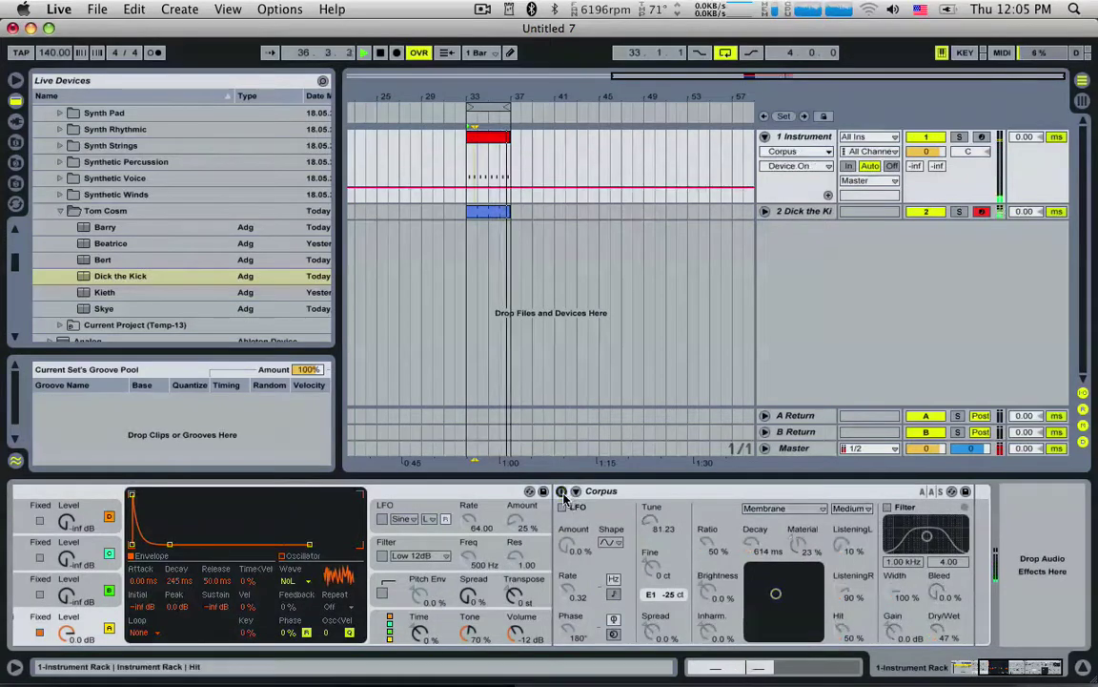
{"action": "left_click", "coordinate": [618, 492]}
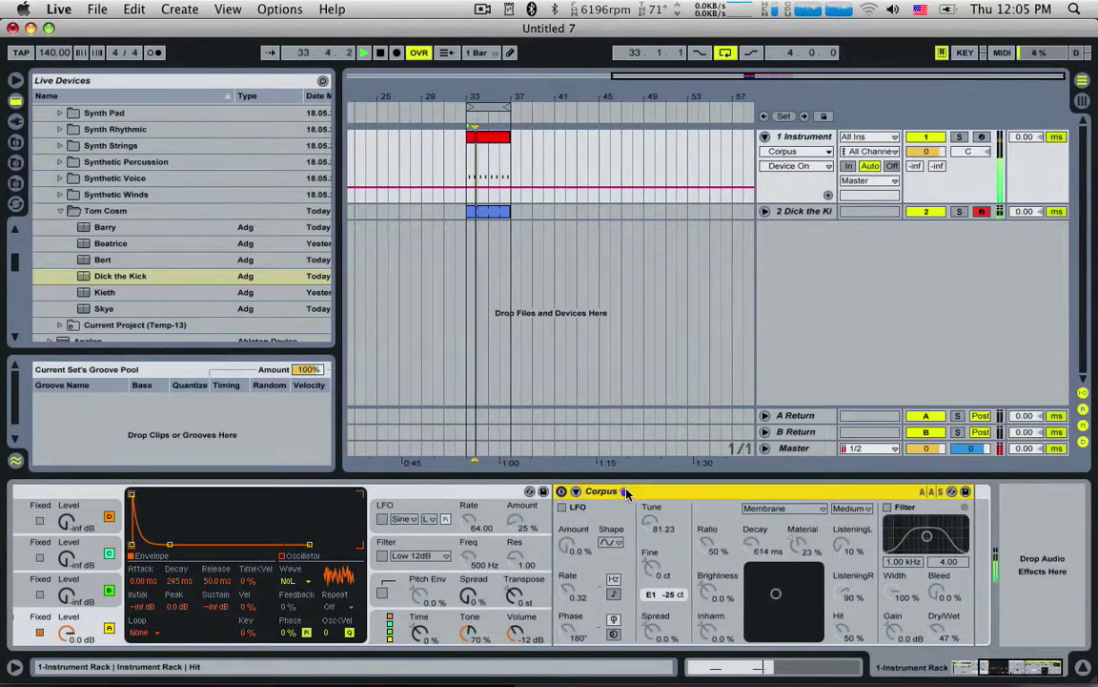
{"action": "key", "text": "Delete"}
Step: Find Reverb among the audio effects and add it after Operator in the Hit chain
{"action": "left_click_drag", "start_coordinate": [1025, 676], "coordinate": [942, 664]}
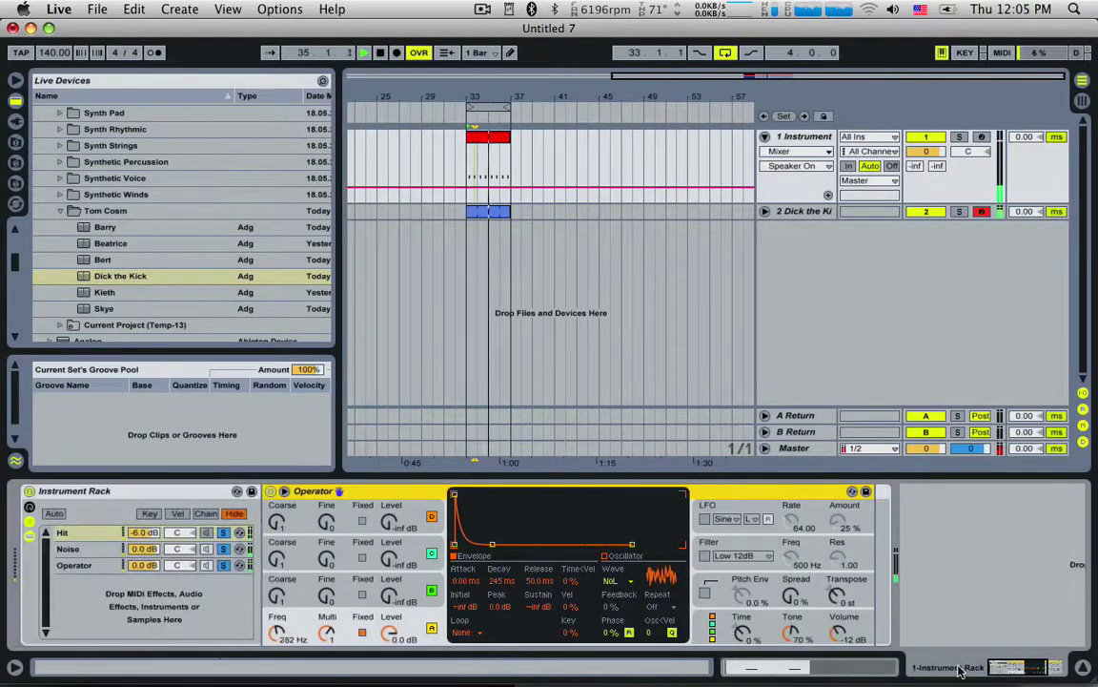
{"action": "left_click", "coordinate": [298, 595]}
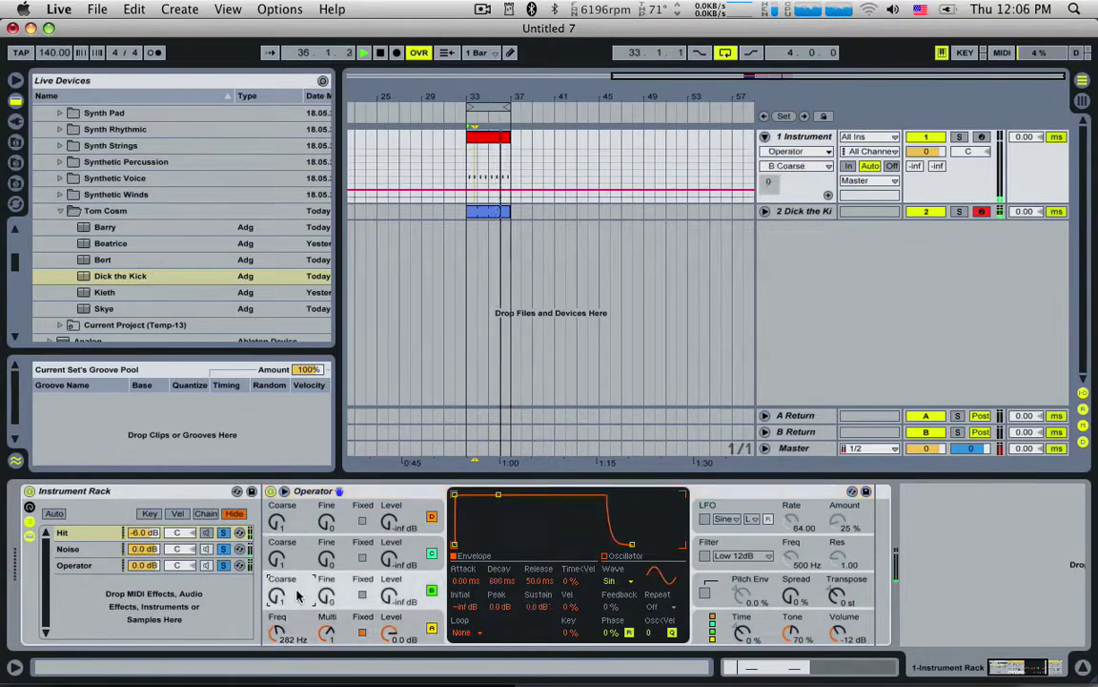
{"action": "left_click", "coordinate": [61, 210]}
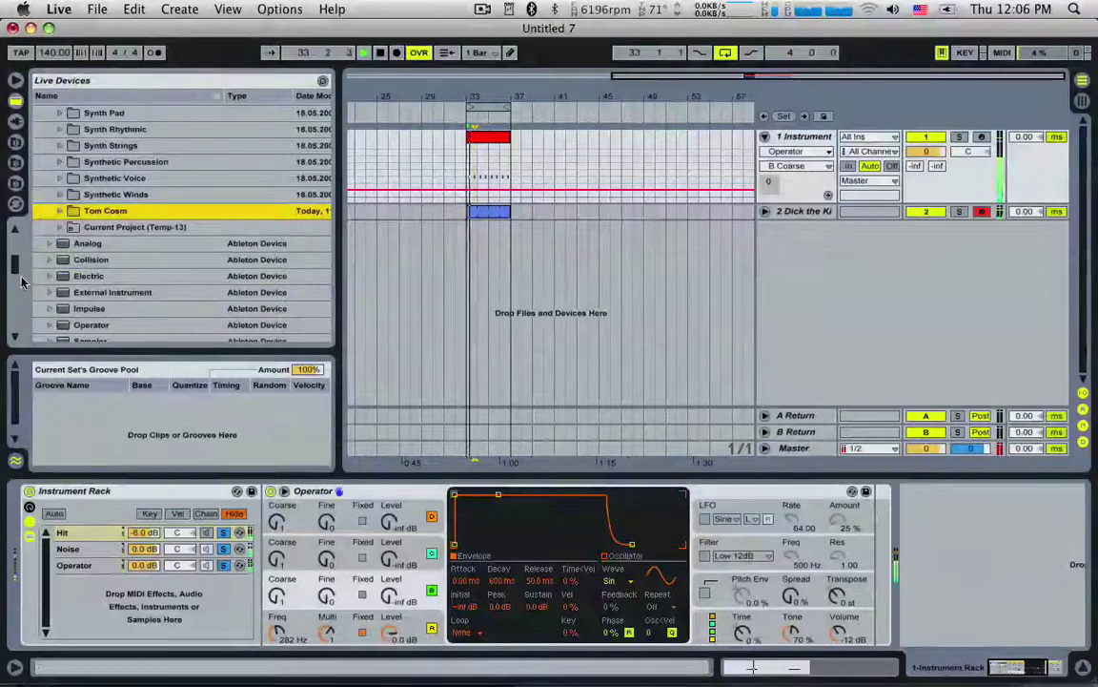
{"action": "left_click_drag", "start_coordinate": [14, 254], "coordinate": [82, 327]}
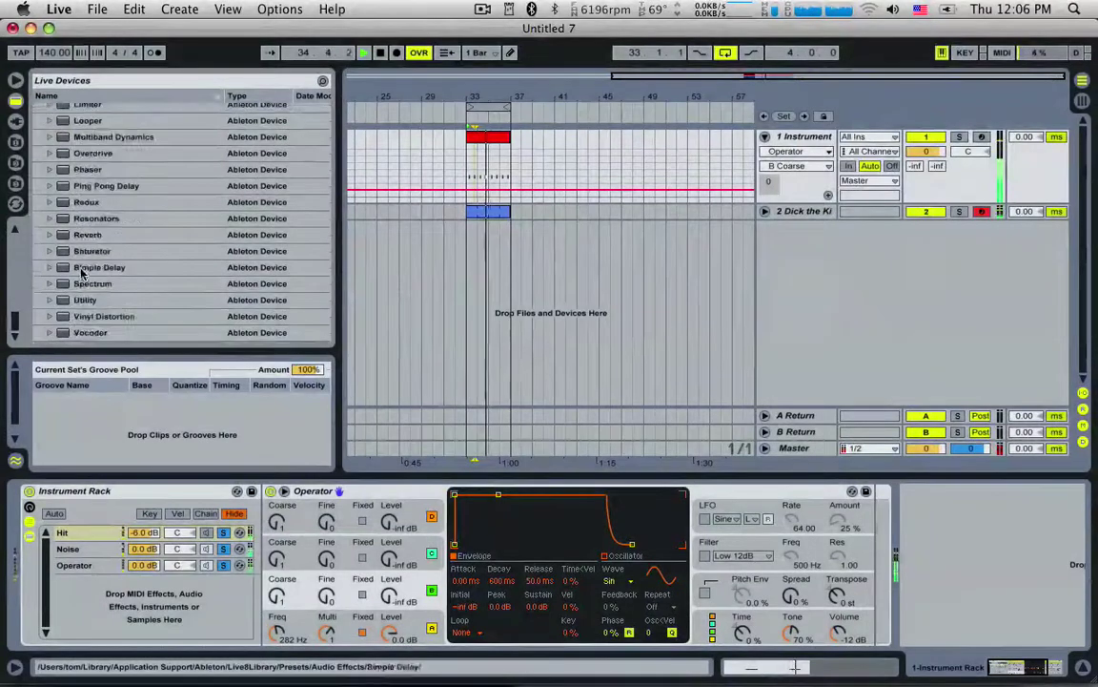
{"action": "left_click", "coordinate": [89, 541]}
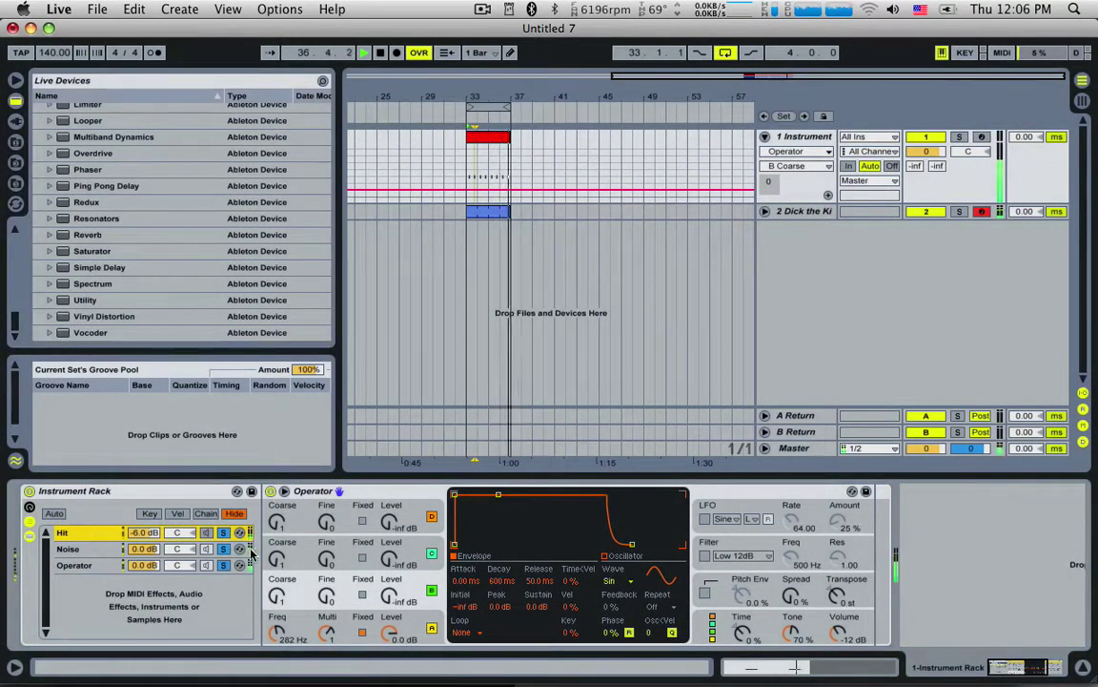
{"action": "left_click", "coordinate": [88, 234]}
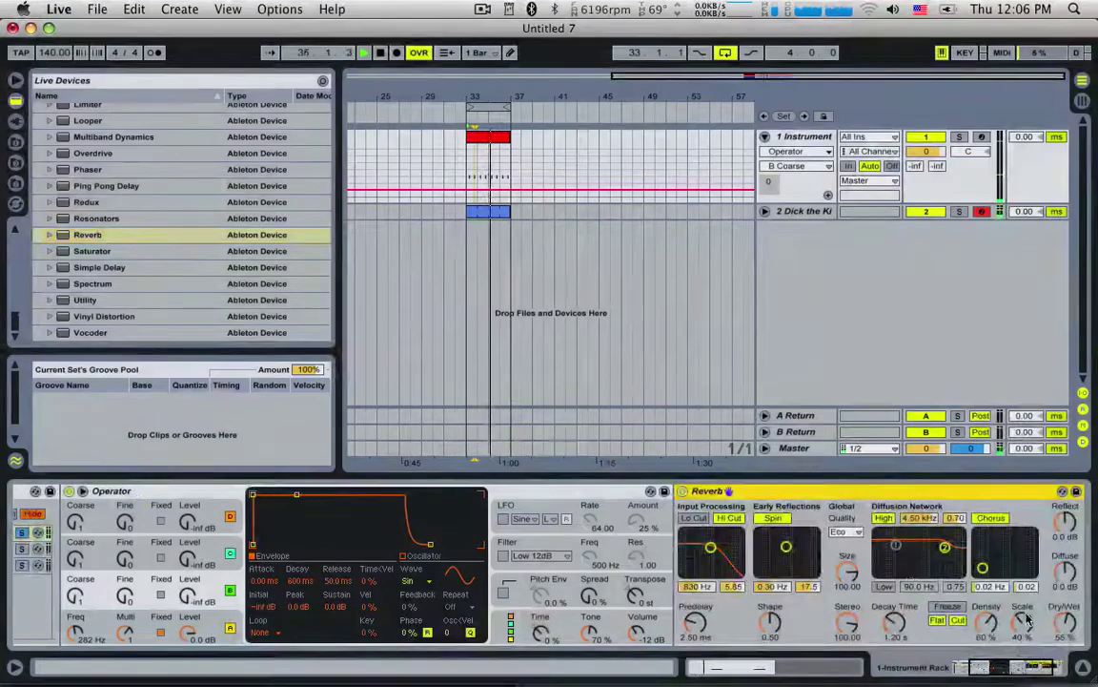
Step: Set the Hit chain's Reverb to a predelay of 46.7 ms and a decay time of 567 ms
{"action": "left_click", "coordinate": [704, 628]}
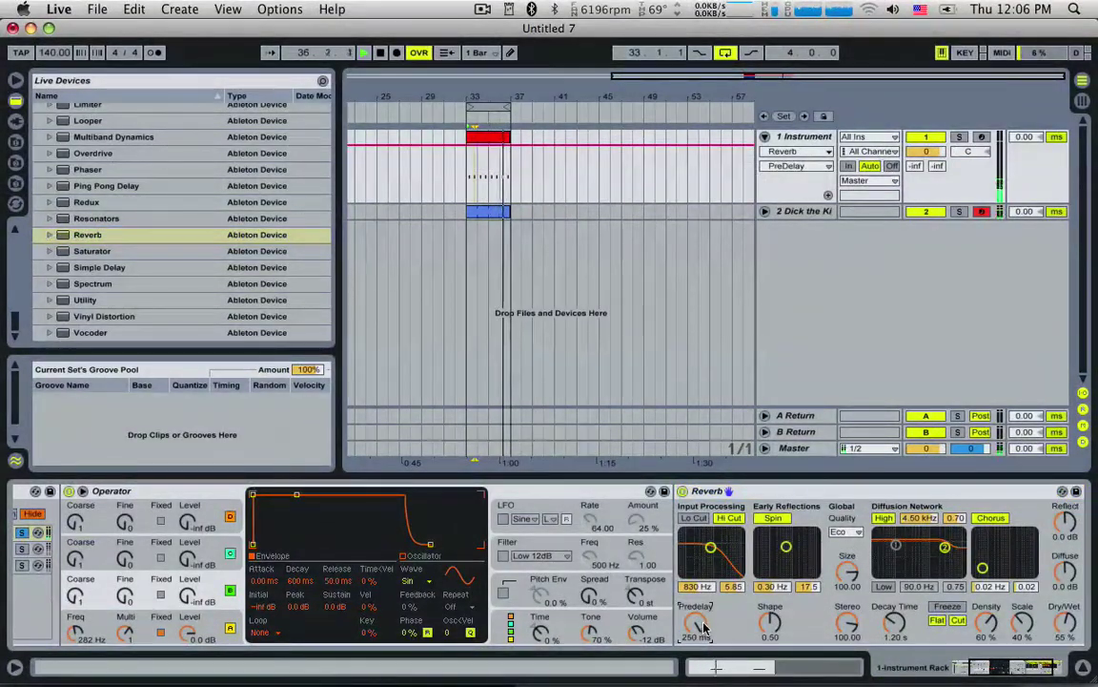
{"action": "mouse_move", "coordinate": [695, 622]}
{"action": "left_mouse_down"}
{"action": "mouse_move", "coordinate": [695, 611]}
{"action": "mouse_move", "coordinate": [695, 637]}
{"action": "left_mouse_up"}
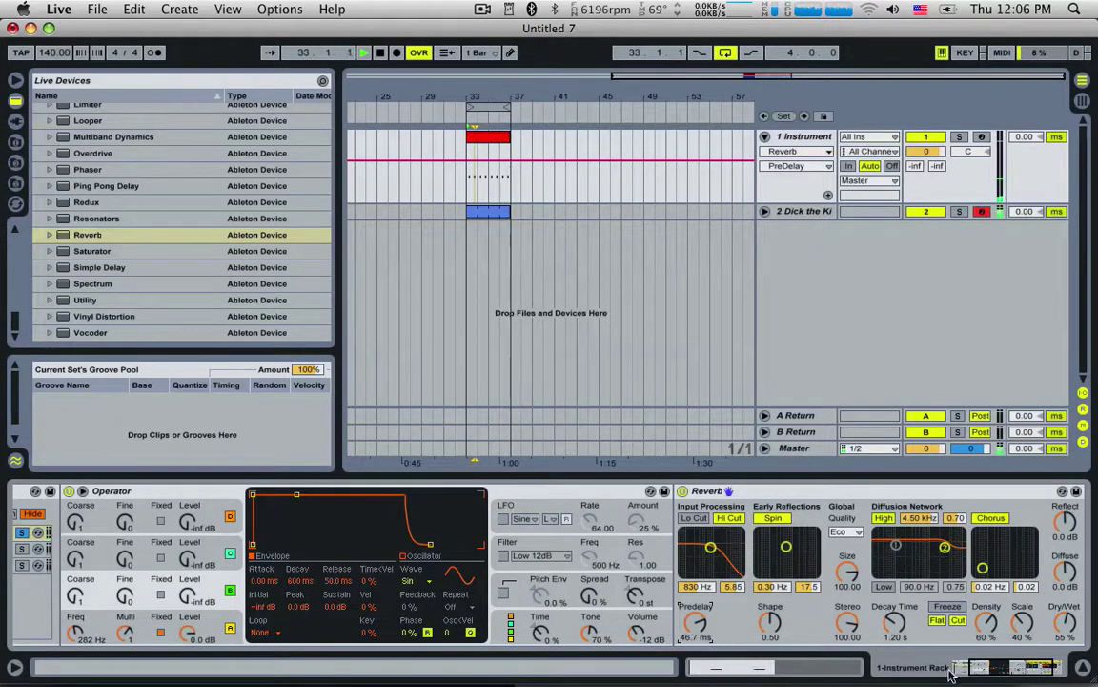
{"action": "left_click", "coordinate": [998, 665]}
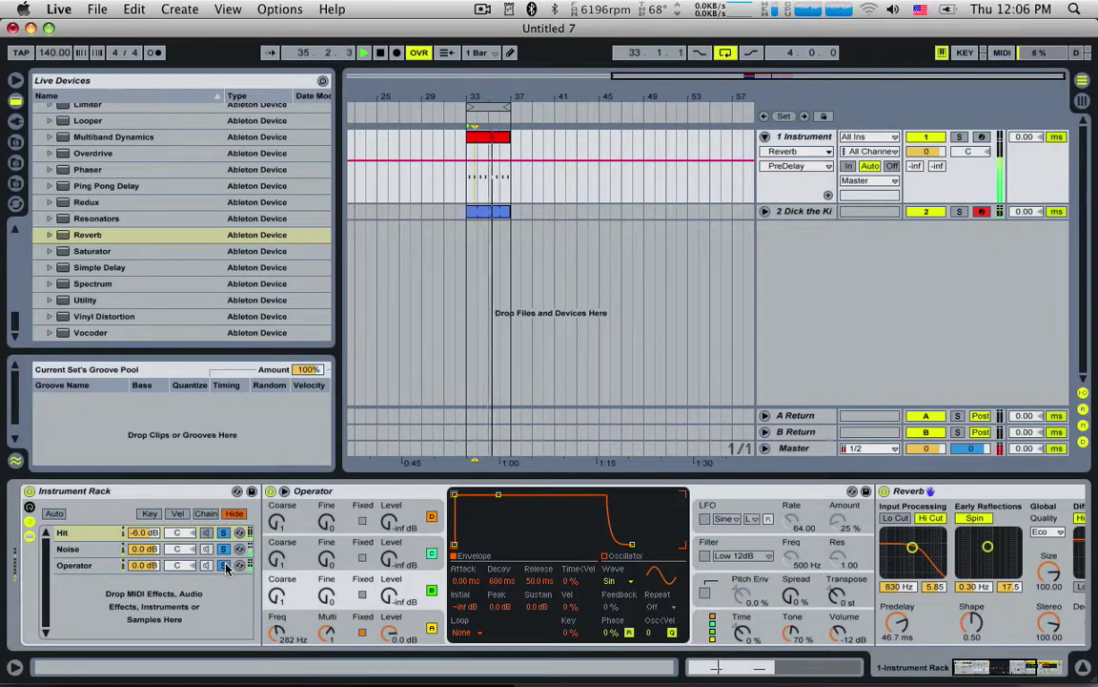
{"action": "left_click", "coordinate": [1009, 663]}
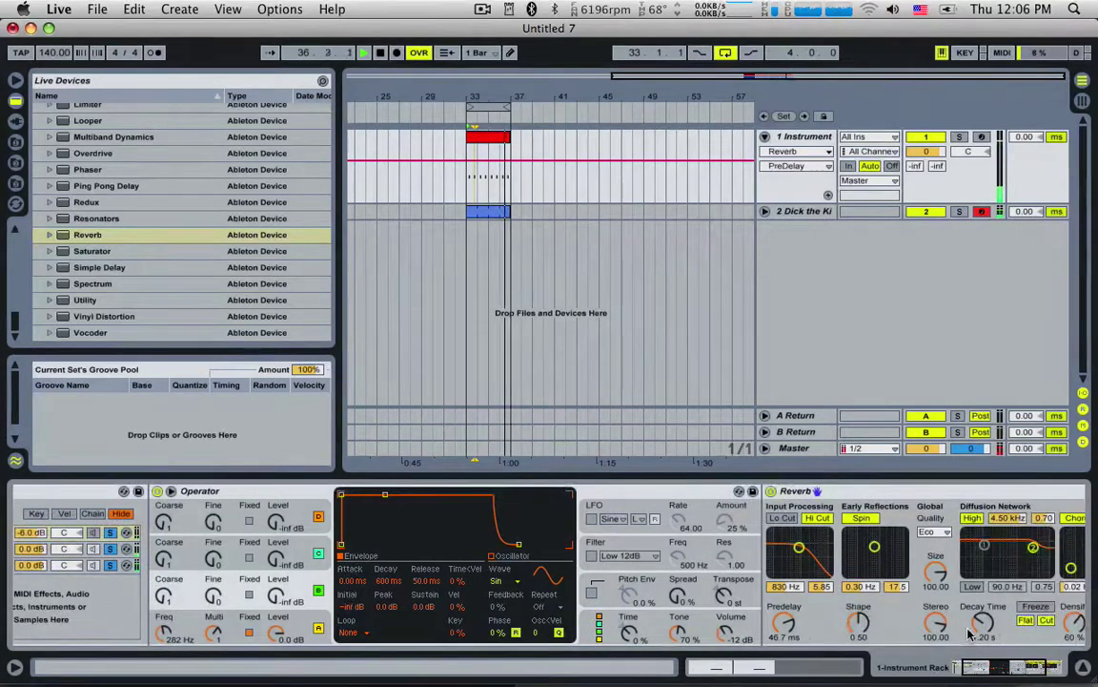
{"action": "left_click_drag", "start_coordinate": [980, 625], "coordinate": [979, 631]}
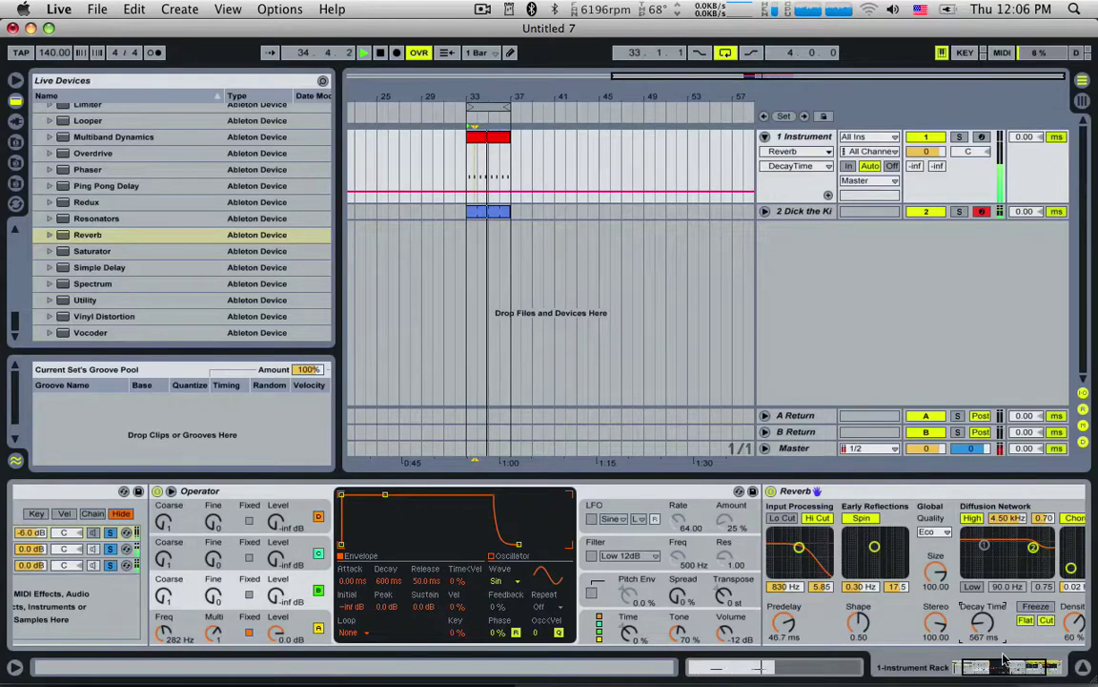
Step: Set the low-cut band of the Operator chain's EQ Eight to 125 Hz with a Q of 0.62
{"action": "mouse_move", "coordinate": [1003, 662]}
{"action": "left_mouse_down"}
{"action": "mouse_move", "coordinate": [976, 665]}
{"action": "mouse_move", "coordinate": [1022, 666]}
{"action": "left_mouse_up"}
{"action": "left_click", "coordinate": [135, 568]}
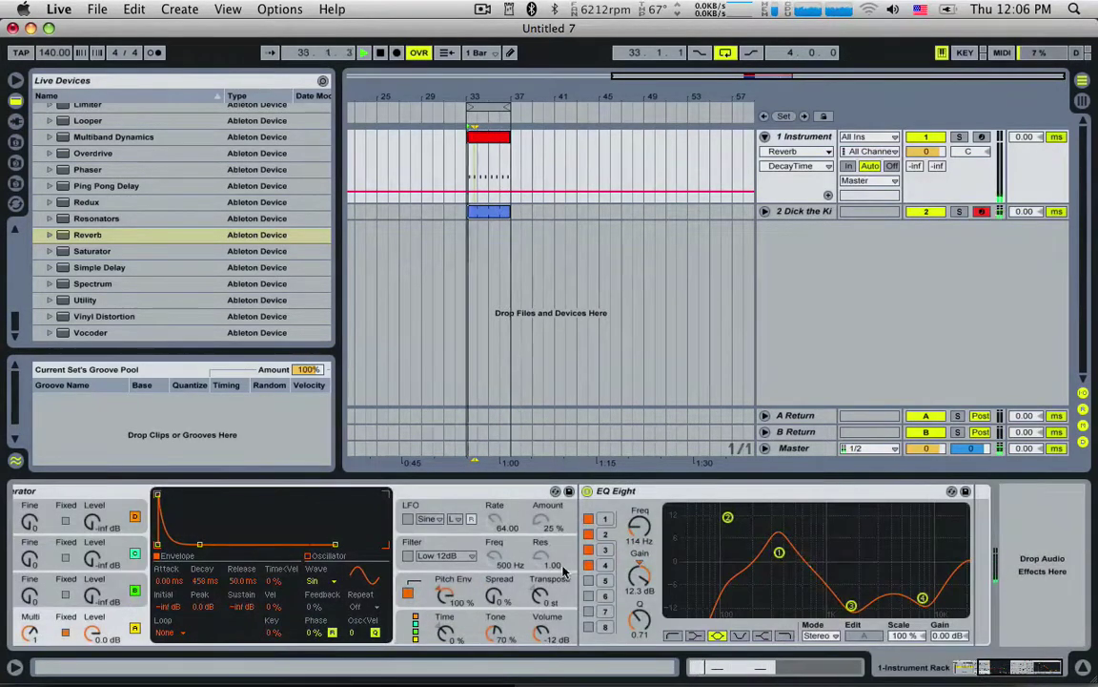
{"action": "scroll", "coordinate": [557, 584], "scroll_direction": "left", "scroll_amount": 5}
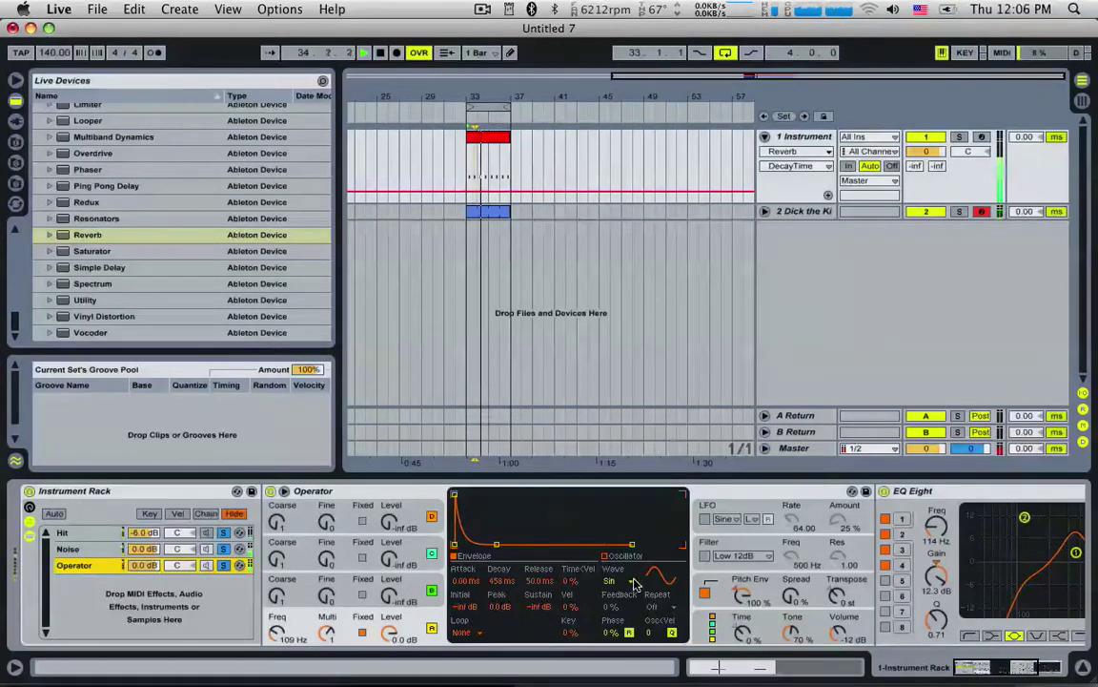
{"action": "left_click_drag", "start_coordinate": [1077, 552], "coordinate": [1054, 534]}
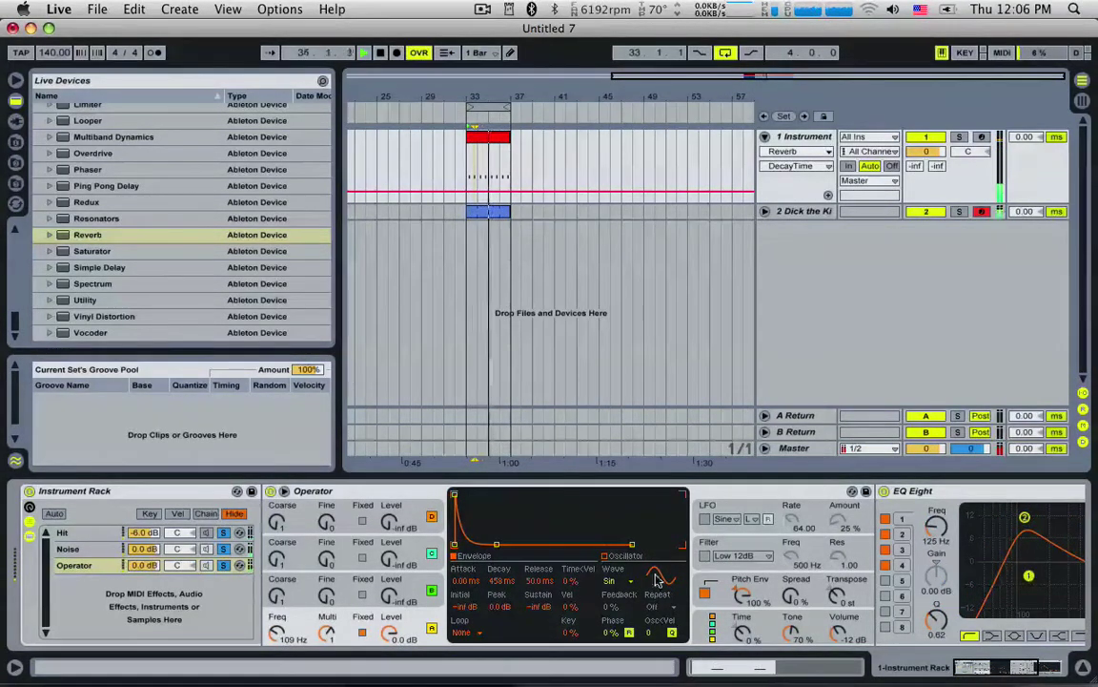
Step: Move band 2 of the Noise chain's EQ Eight to 2.15 kHz with 3.20 dB of gain
{"action": "left_click", "coordinate": [76, 549]}
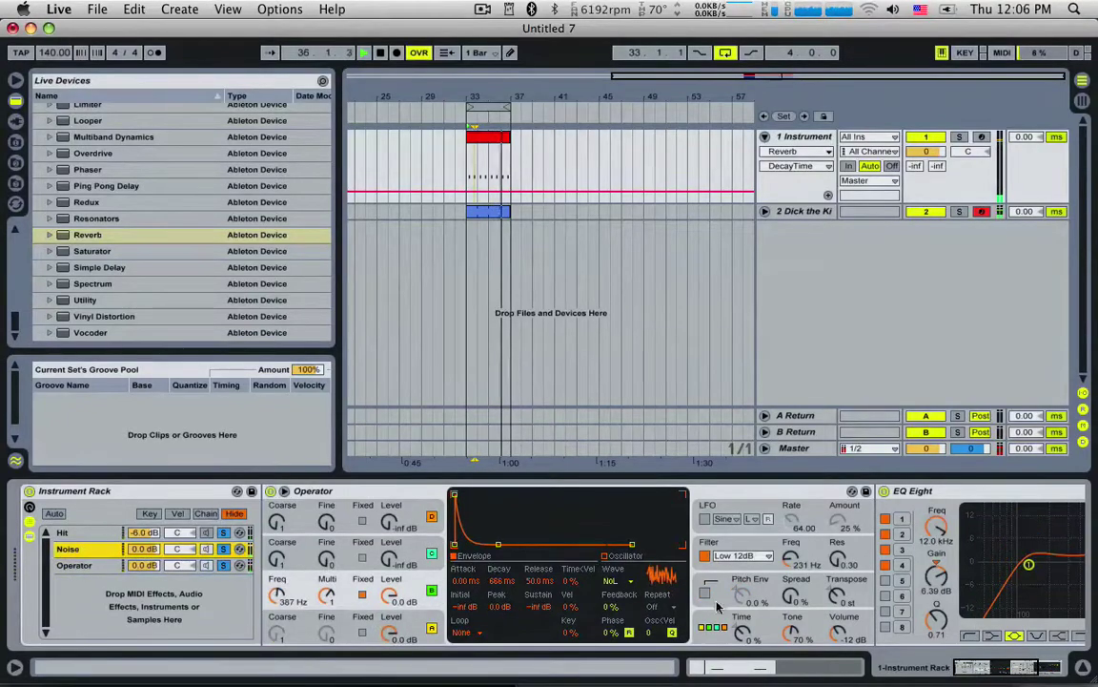
{"action": "left_click", "coordinate": [988, 674]}
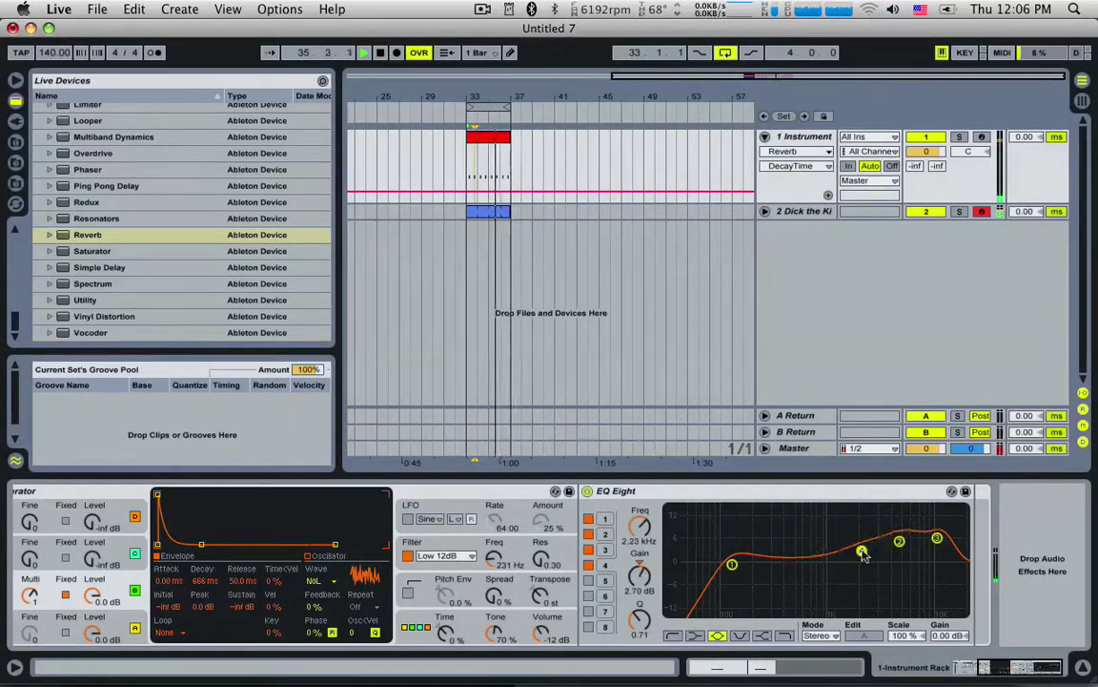
{"action": "left_click_drag", "start_coordinate": [900, 541], "coordinate": [861, 549]}
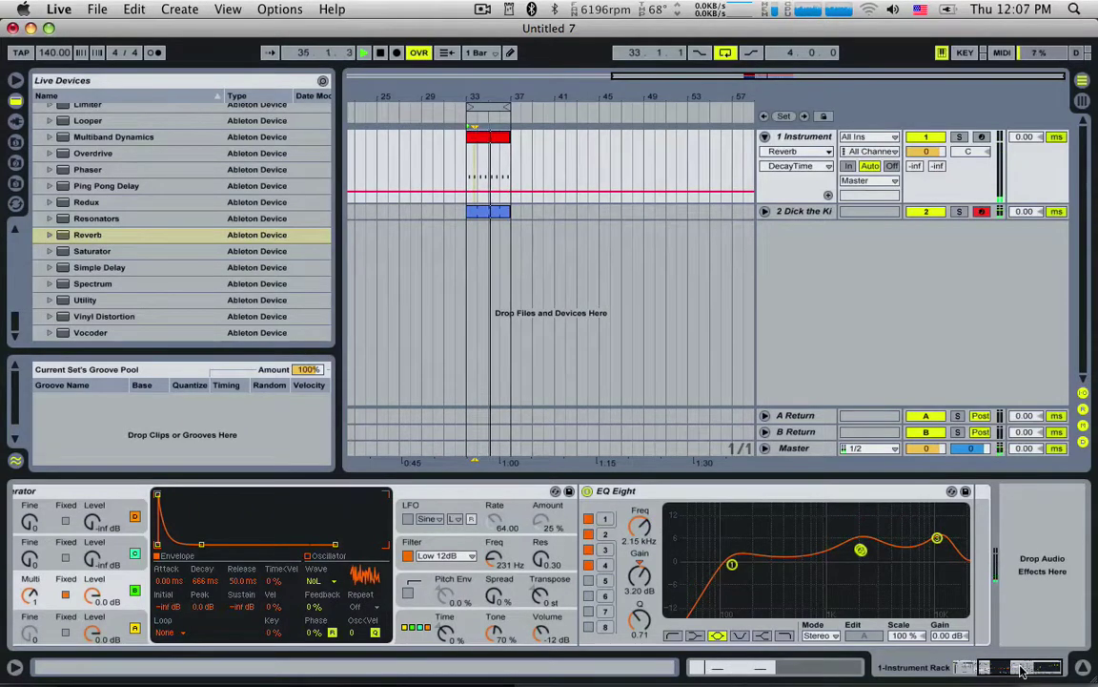
Step: Find Compressor among the audio effects and add it after EQ Eight in the Noise chain
{"action": "scroll", "coordinate": [134, 238], "scroll_direction": "up", "scroll_amount": 5}
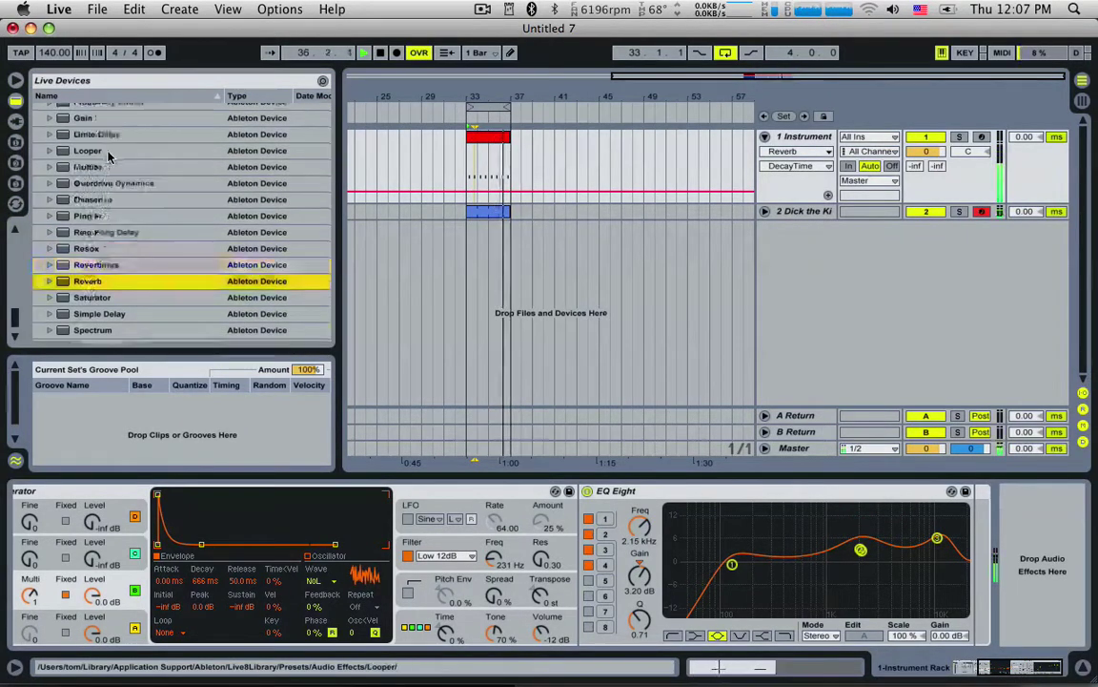
{"action": "scroll", "coordinate": [147, 207], "scroll_direction": "up", "scroll_amount": 5}
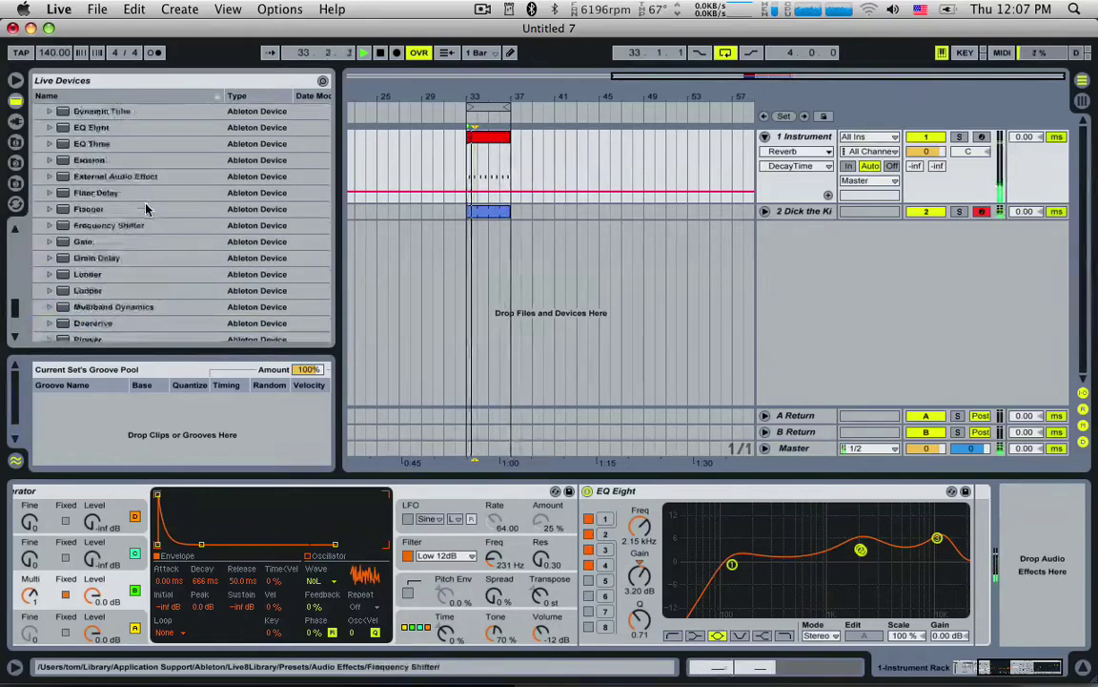
{"action": "left_click", "coordinate": [108, 186]}
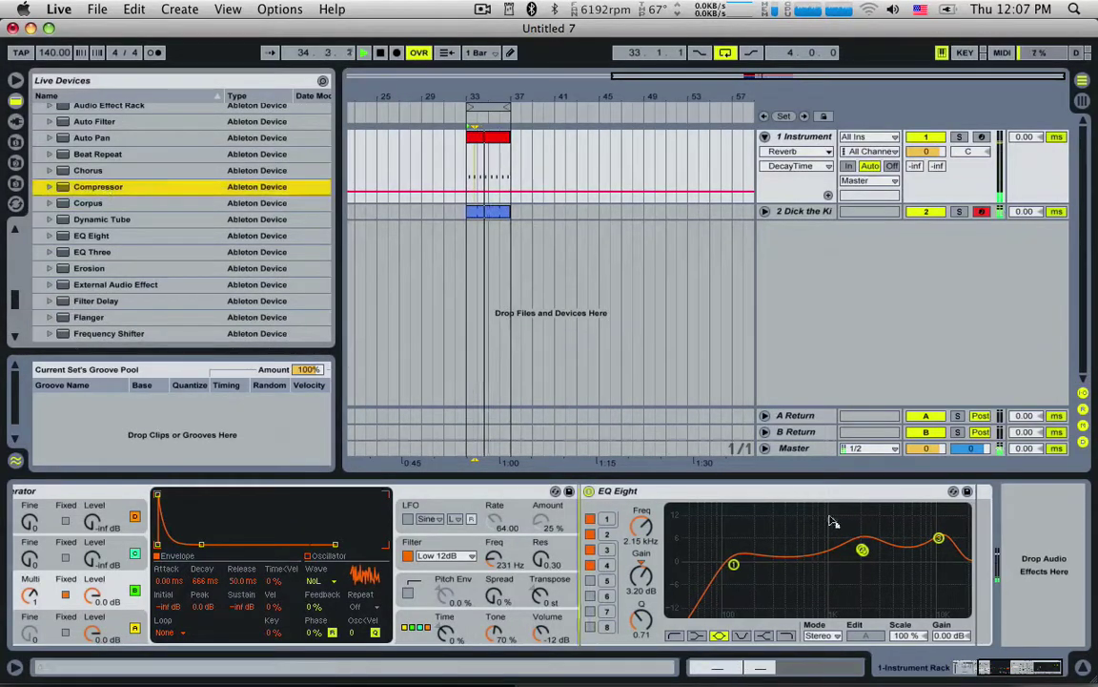
{"action": "key", "text": "Return"}
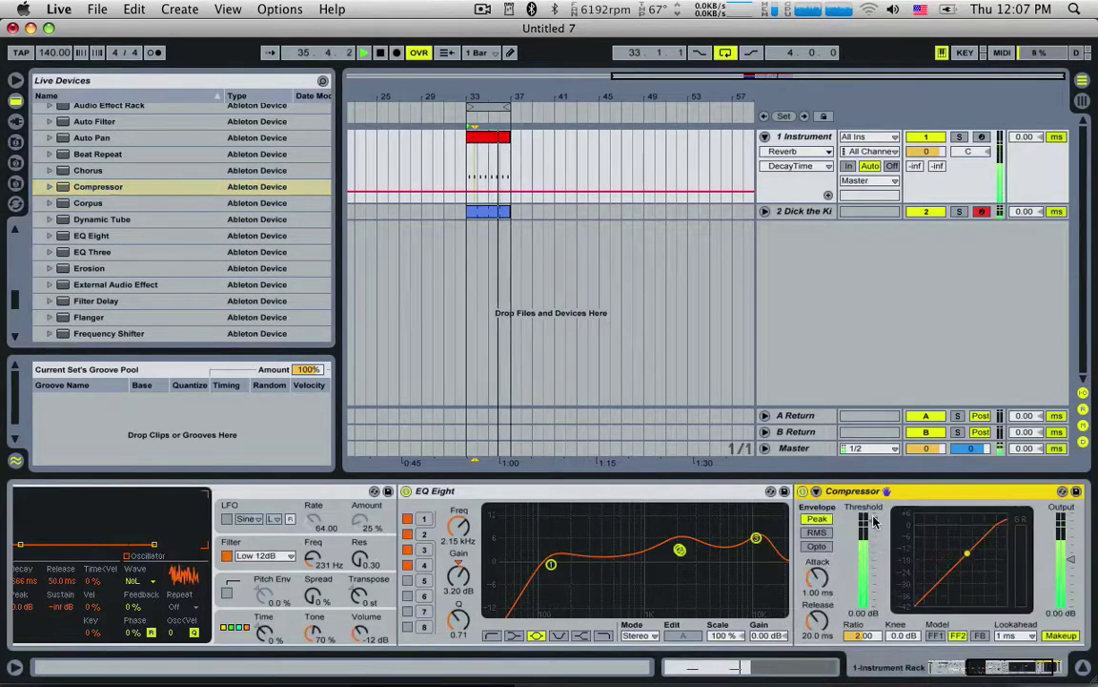
Step: Set the Noise chain's Compressor to a −11.7 dB threshold, a 5.12 ratio and −6.28 dB output
{"action": "left_click_drag", "start_coordinate": [874, 560], "coordinate": [874, 552]}
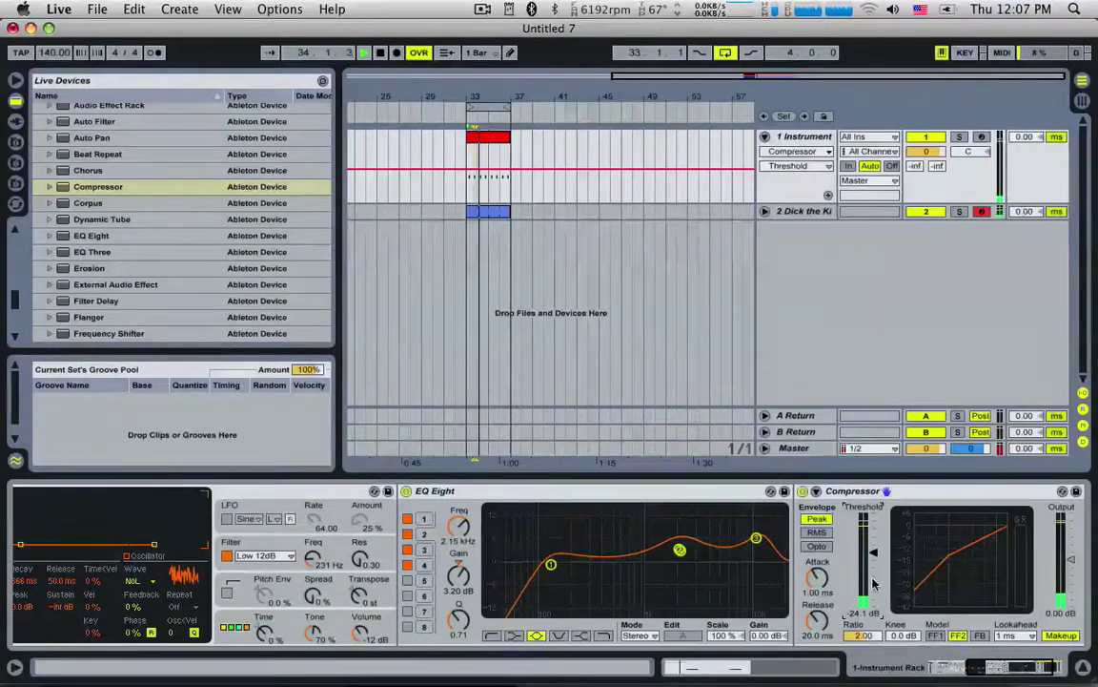
{"action": "left_click", "coordinate": [869, 636]}
{"action": "left_click_drag", "start_coordinate": [868, 636], "coordinate": [869, 602]}
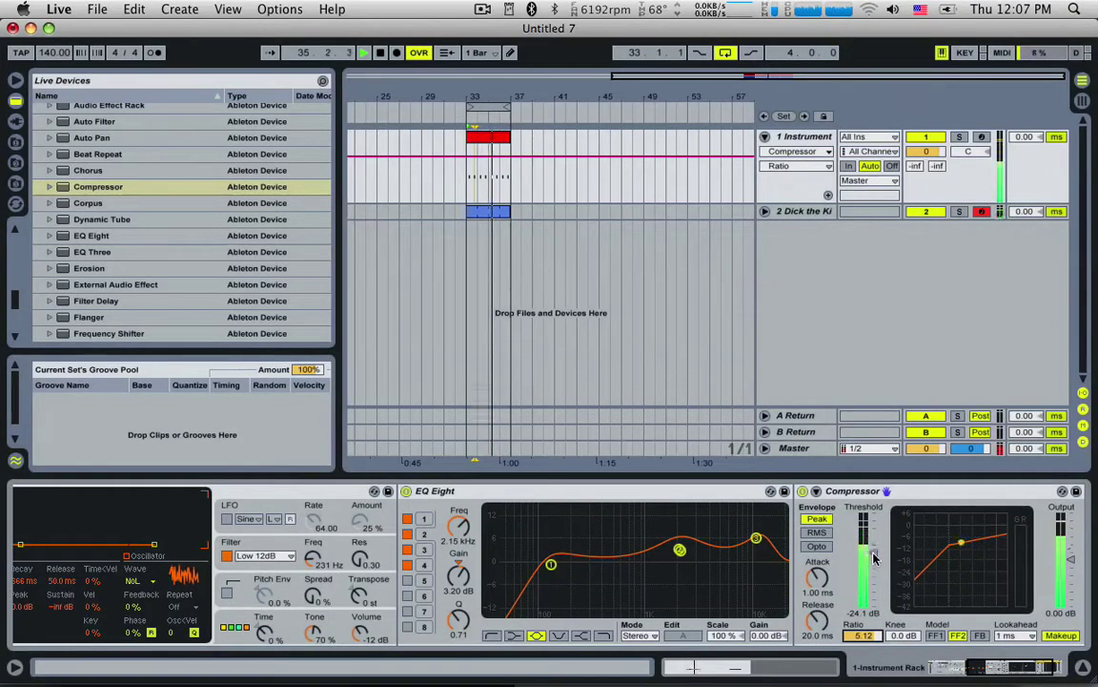
{"action": "left_click_drag", "start_coordinate": [873, 553], "coordinate": [873, 573]}
{"action": "left_click_drag", "start_coordinate": [1072, 560], "coordinate": [1072, 573]}
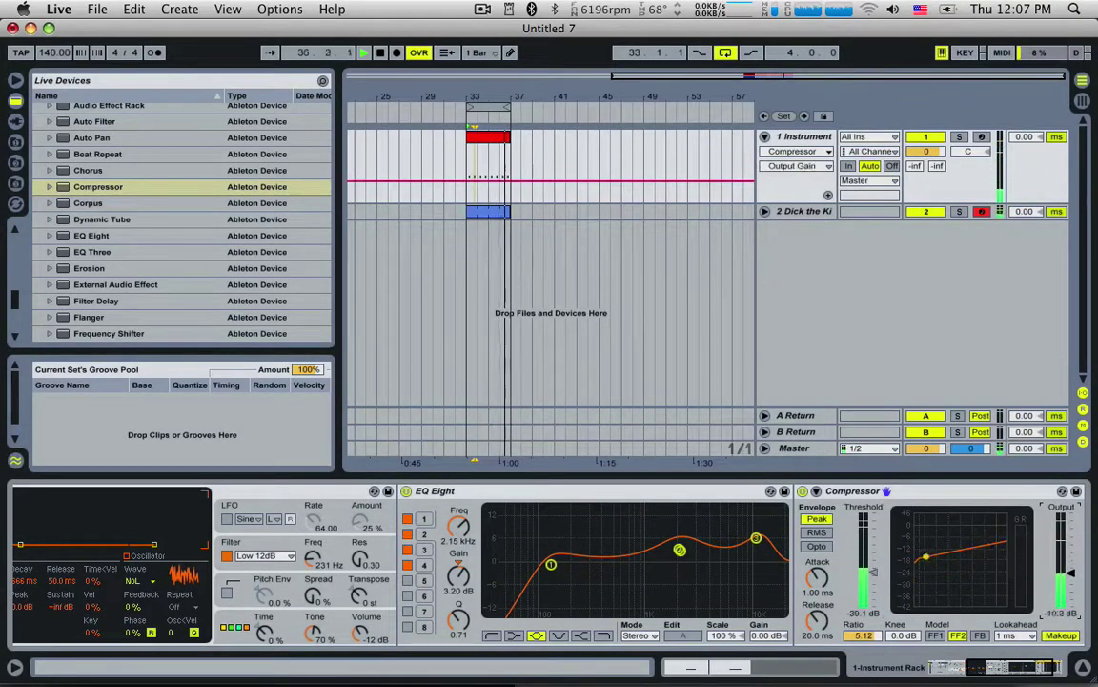
{"action": "left_click_drag", "start_coordinate": [870, 570], "coordinate": [870, 536]}
{"action": "left_click_drag", "start_coordinate": [1072, 572], "coordinate": [1072, 567]}
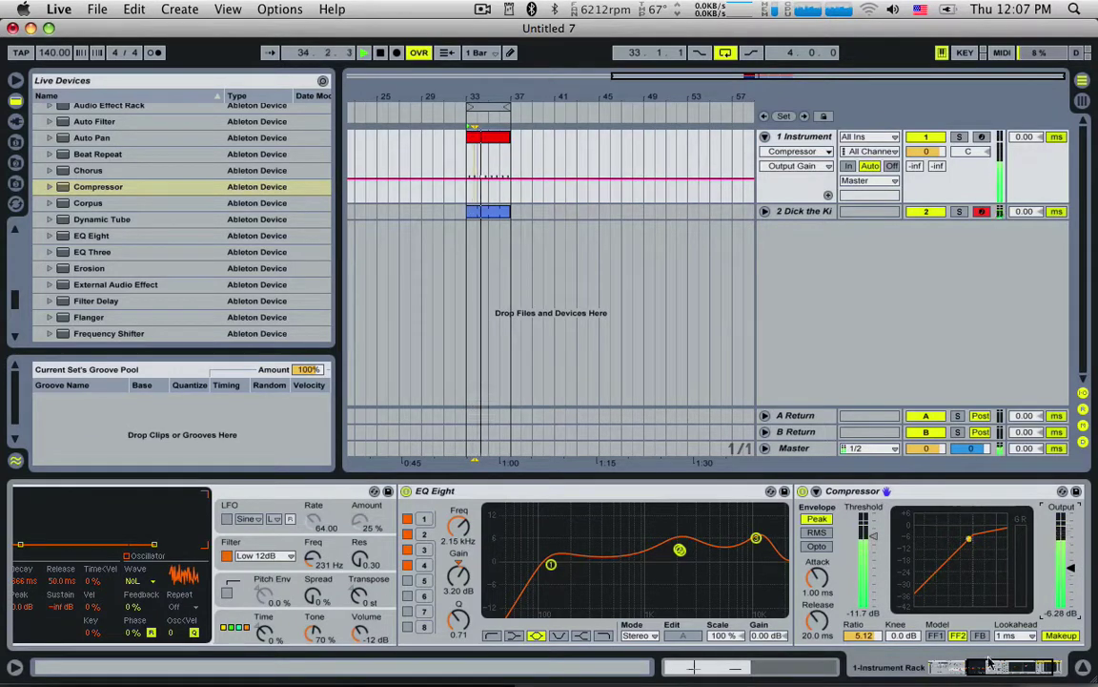
Step: Tune oscillator B's fixed frequency to 379 Hz in the Noise chain's Operator
{"action": "left_click_drag", "start_coordinate": [987, 667], "coordinate": [906, 666]}
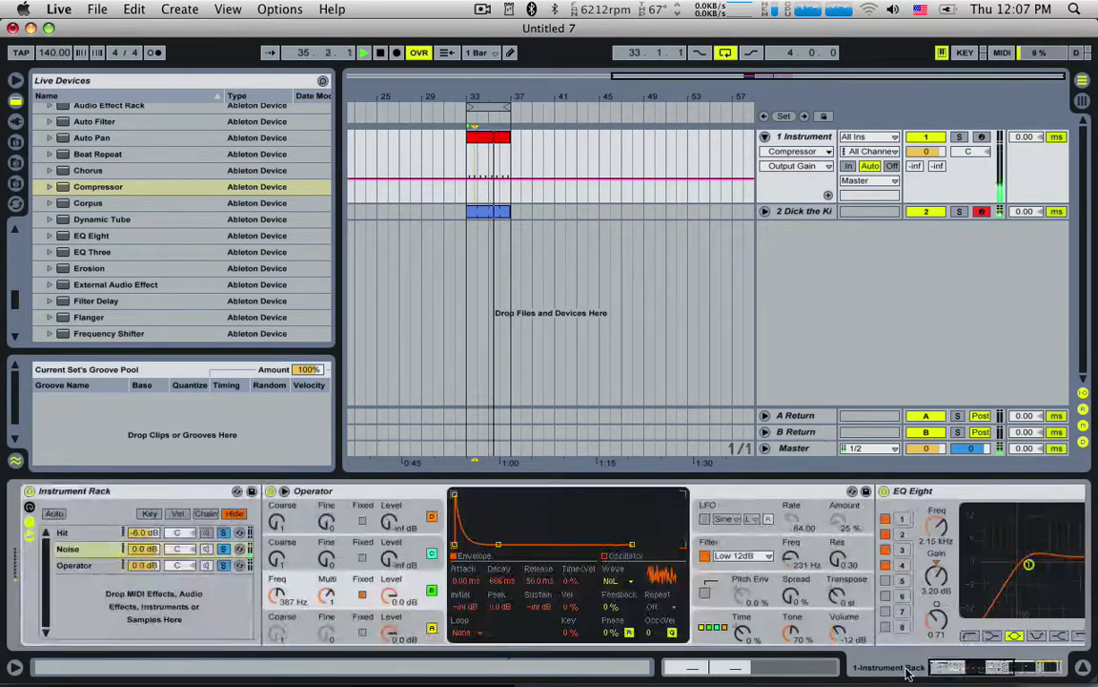
{"action": "double_click", "coordinate": [79, 553]}
{"action": "double_click", "coordinate": [79, 553]}
{"action": "left_click_drag", "start_coordinate": [283, 591], "coordinate": [276, 539]}
{"action": "left_click_drag", "start_coordinate": [276, 594], "coordinate": [276, 621]}
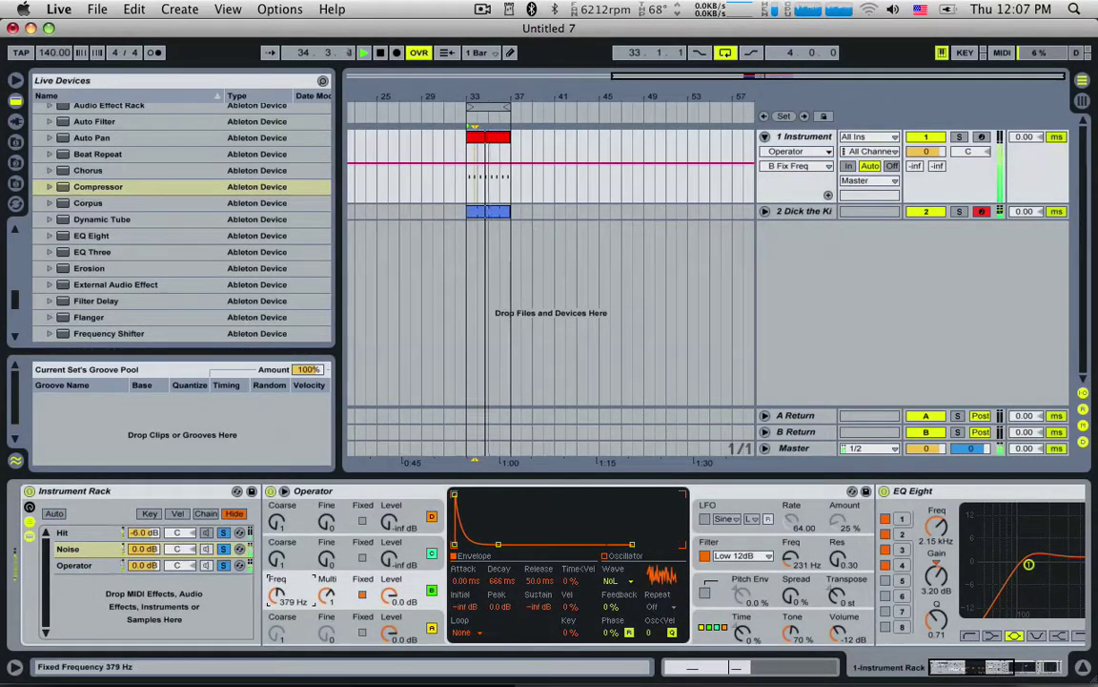
{"action": "left_click", "coordinate": [390, 593]}
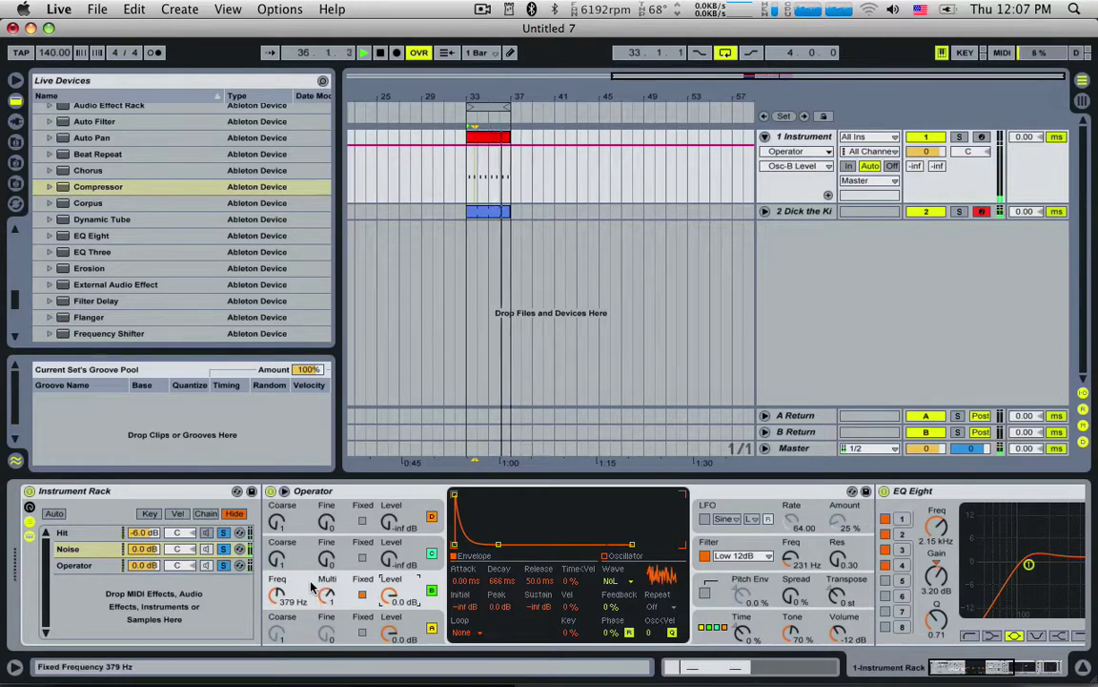
Step: Raise oscillator C's level to 0.0 dB and change its waveform to Noise Looped
{"action": "left_click", "coordinate": [284, 561]}
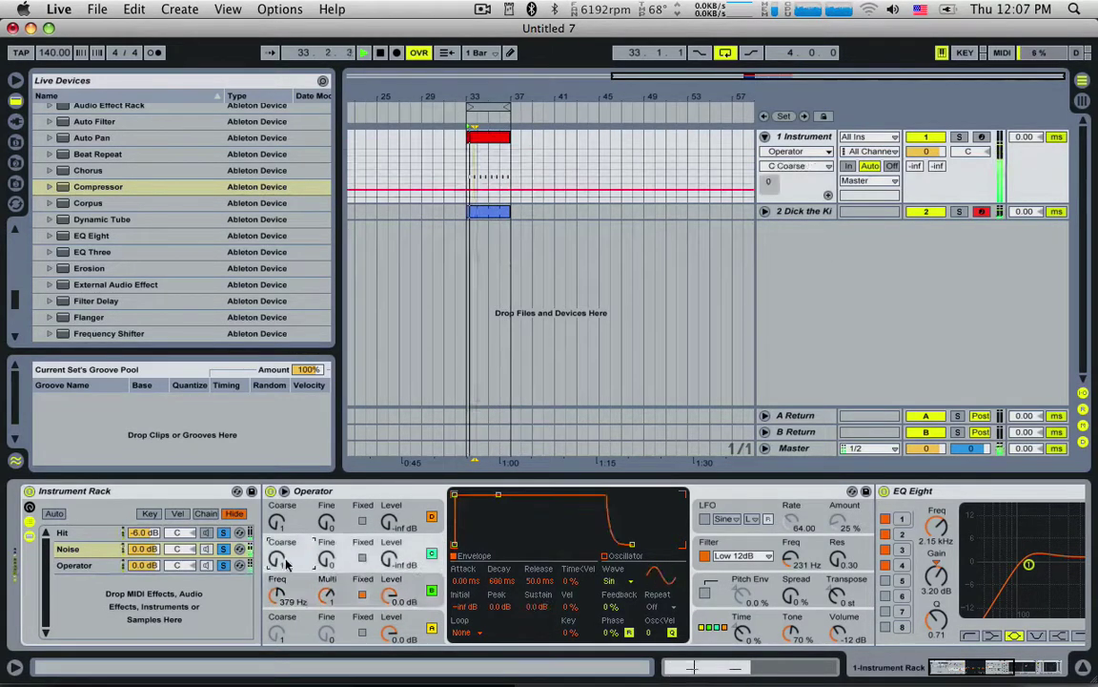
{"action": "left_click", "coordinate": [389, 560]}
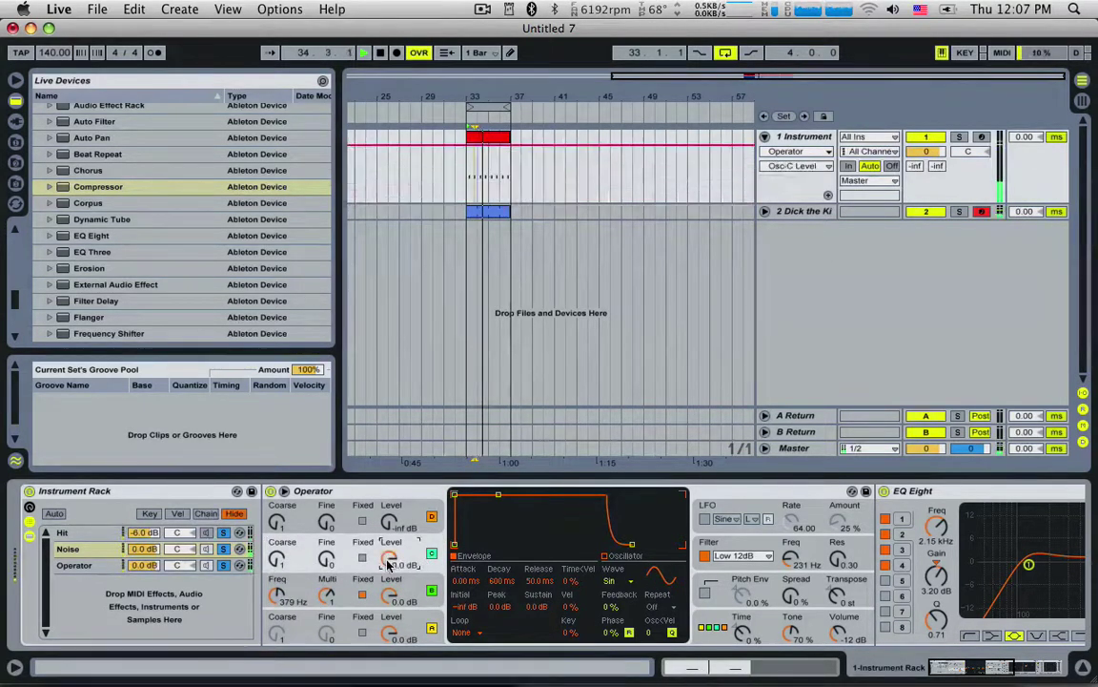
{"action": "left_click", "coordinate": [608, 581]}
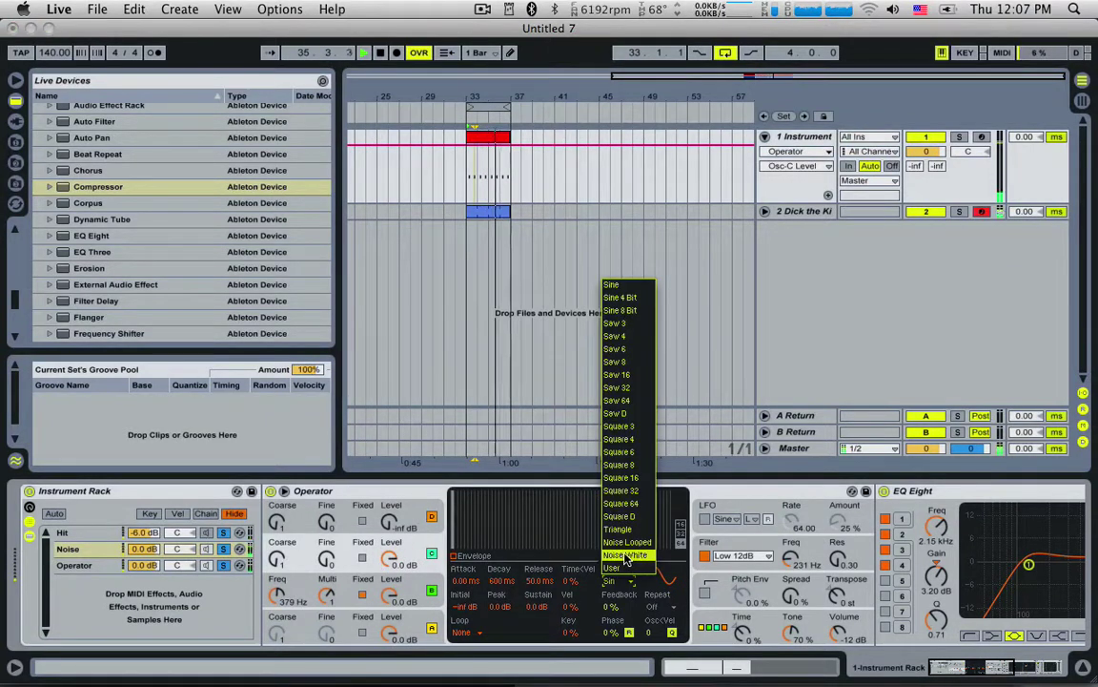
{"action": "left_click", "coordinate": [627, 555]}
Step: Switch oscillator C to a fixed frequency of 58.1 Hz at −17 dB, leaving Fixed off on oscillator D
{"action": "left_click", "coordinate": [361, 519]}
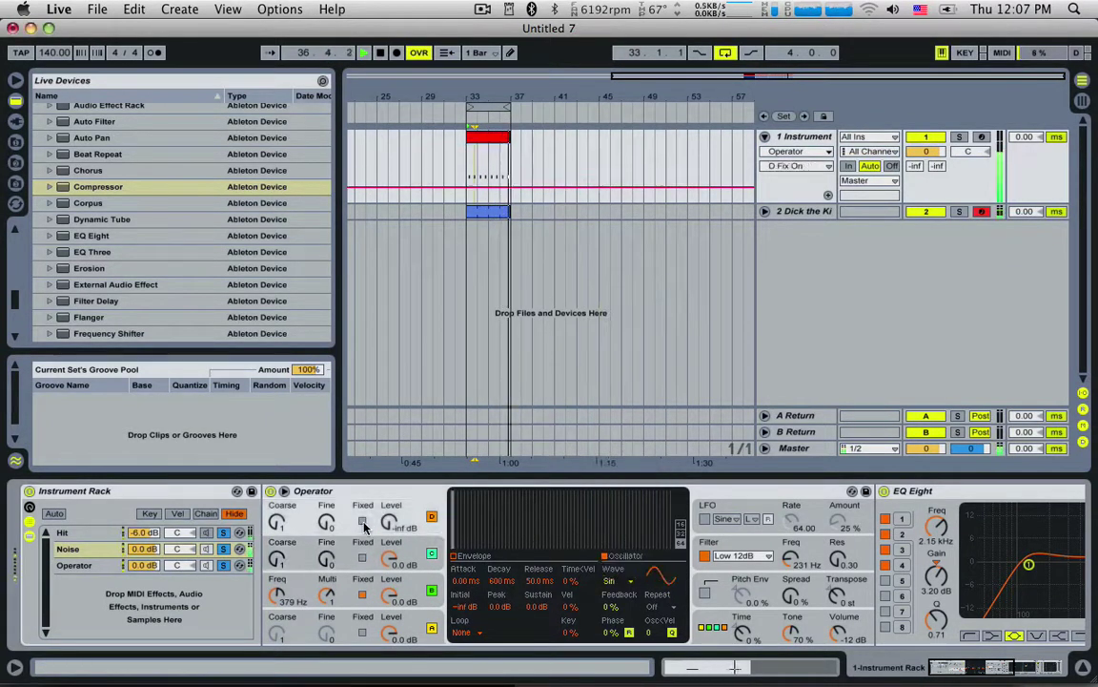
{"action": "left_click_drag", "start_coordinate": [277, 521], "coordinate": [277, 533]}
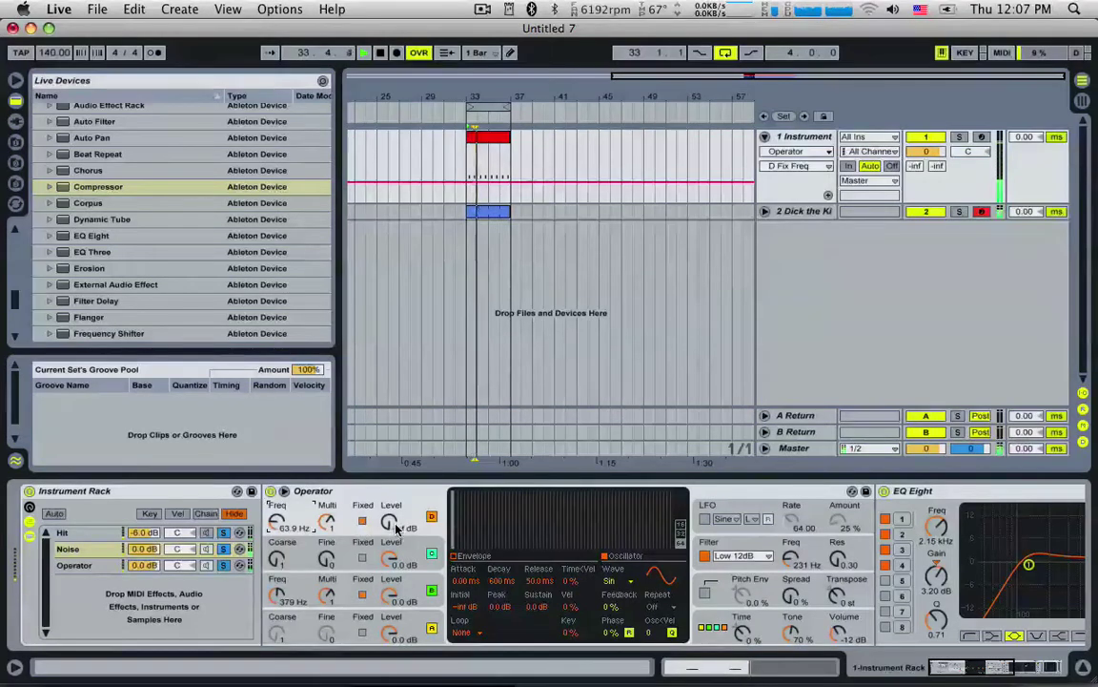
{"action": "left_click", "coordinate": [278, 561]}
{"action": "left_click", "coordinate": [361, 558]}
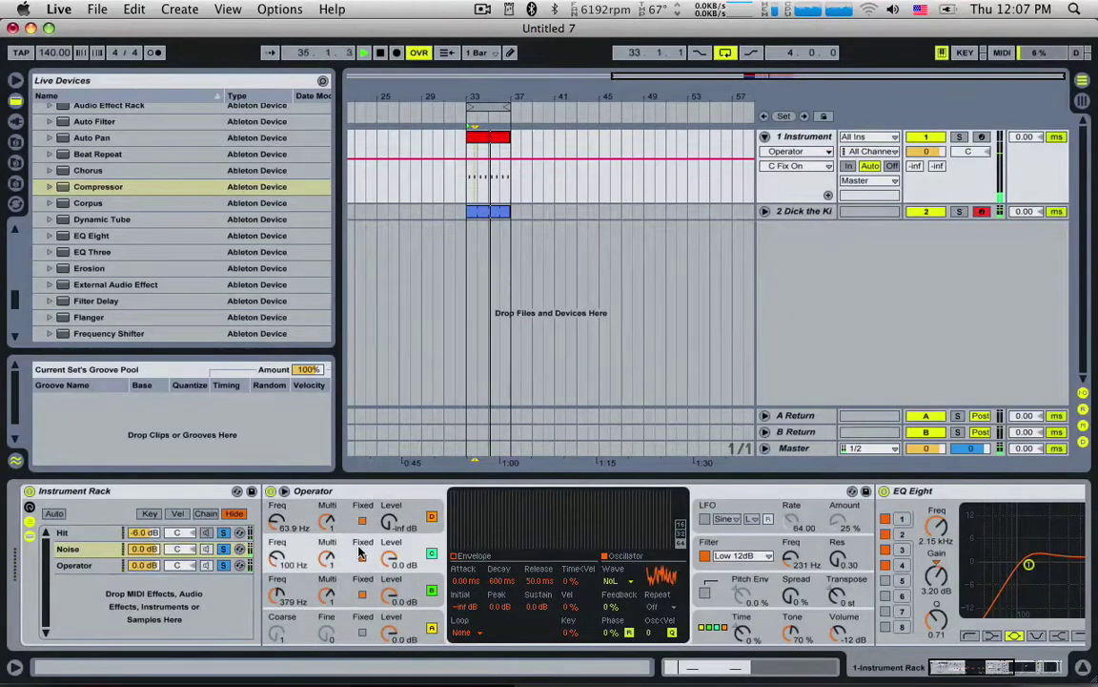
{"action": "left_click", "coordinate": [361, 523]}
{"action": "left_click_drag", "start_coordinate": [277, 557], "coordinate": [277, 571]}
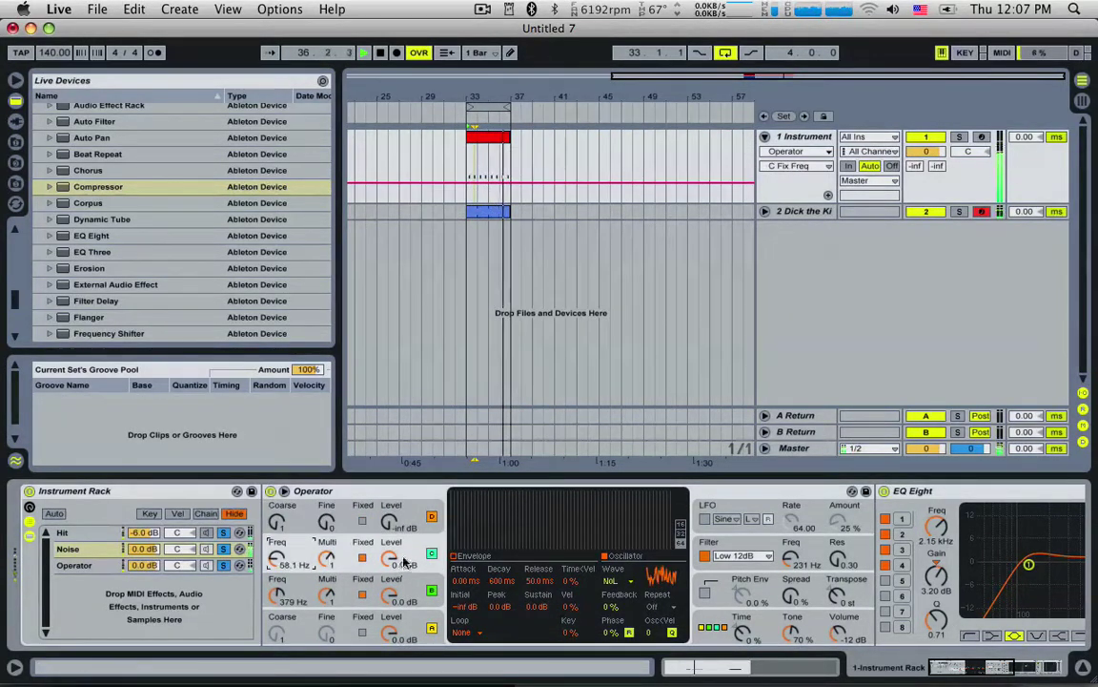
{"action": "mouse_move", "coordinate": [392, 558]}
{"action": "left_mouse_down"}
{"action": "mouse_move", "coordinate": [392, 641]}
{"action": "mouse_move", "coordinate": [389, 556]}
{"action": "left_mouse_up"}
{"action": "left_click", "coordinate": [344, 546]}
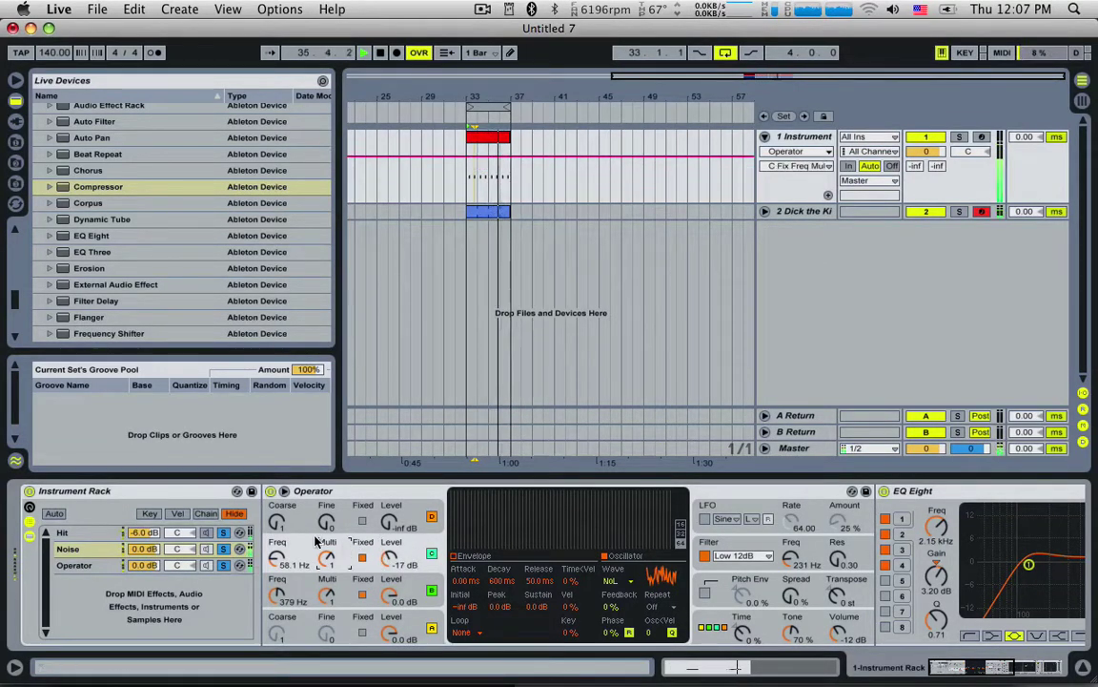
Step: Shape oscillator C's envelope to 519 ms decay and −36 dB sustain, with its frequency at 64.6 Hz and level at −14 dB
{"action": "left_click", "coordinate": [305, 540]}
{"action": "left_click", "coordinate": [466, 555]}
{"action": "left_click_drag", "start_coordinate": [497, 497], "coordinate": [505, 530]}
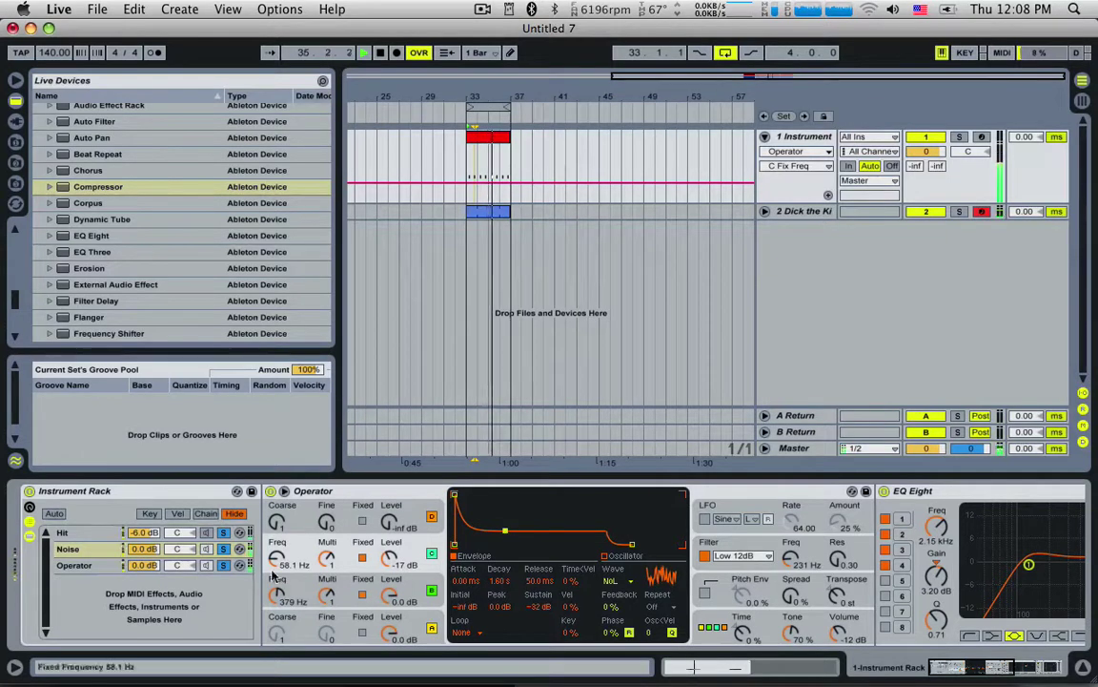
{"action": "left_click_drag", "start_coordinate": [276, 558], "coordinate": [276, 553]}
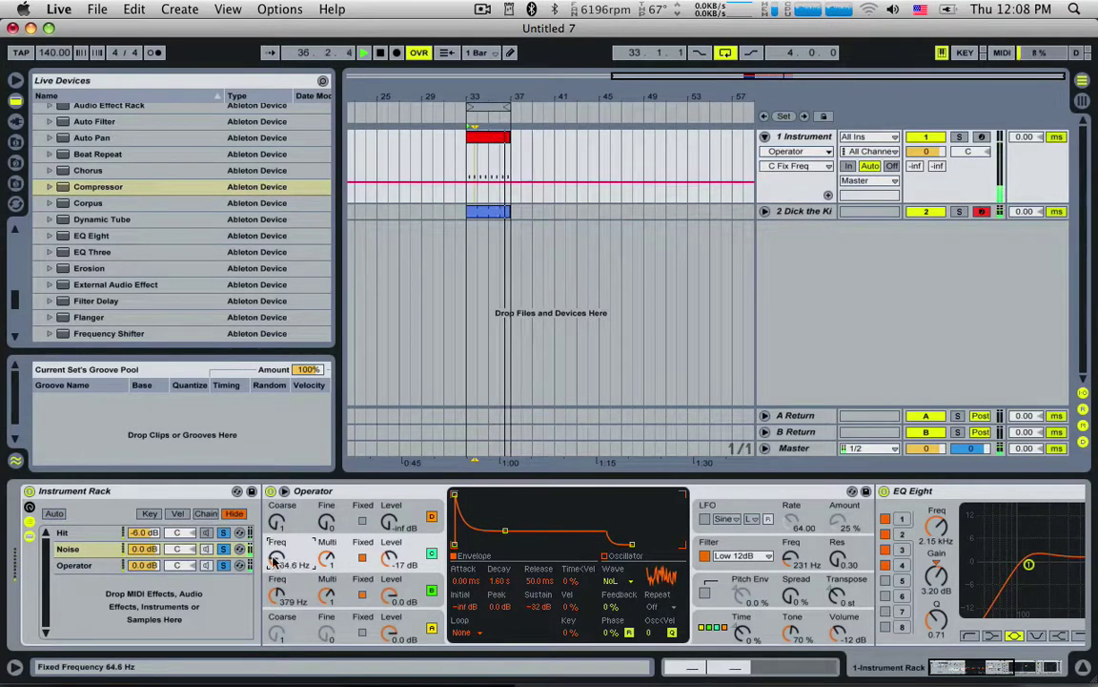
{"action": "left_click_drag", "start_coordinate": [389, 561], "coordinate": [389, 557]}
{"action": "left_click_drag", "start_coordinate": [506, 534], "coordinate": [496, 532]}
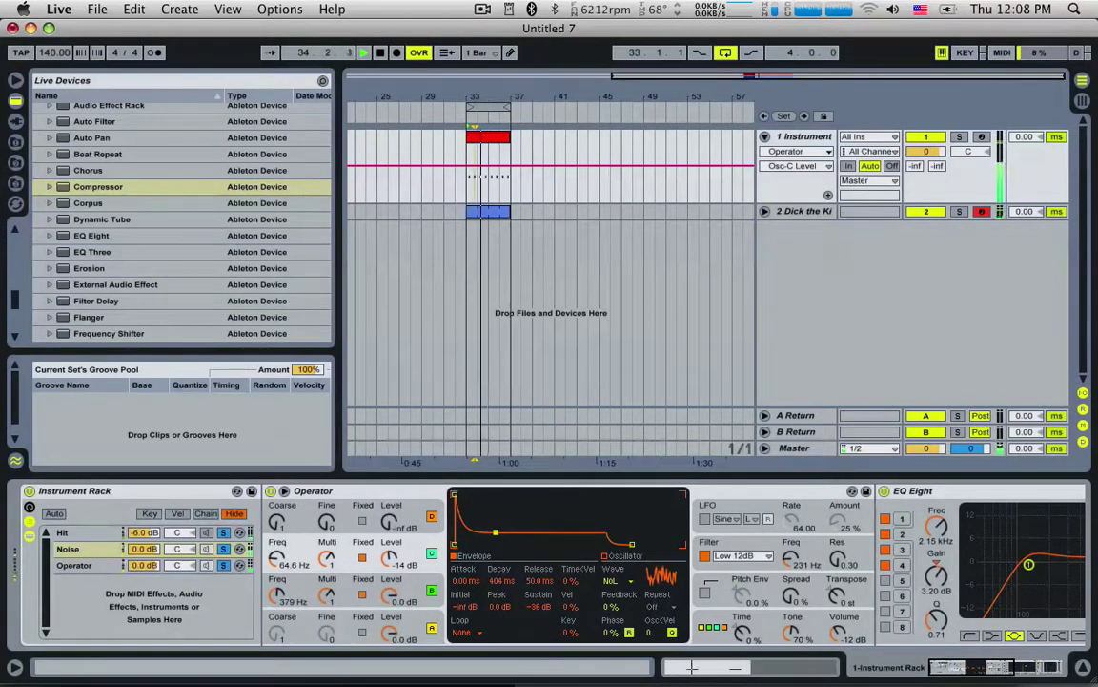
{"action": "left_click_drag", "start_coordinate": [496, 532], "coordinate": [498, 533]}
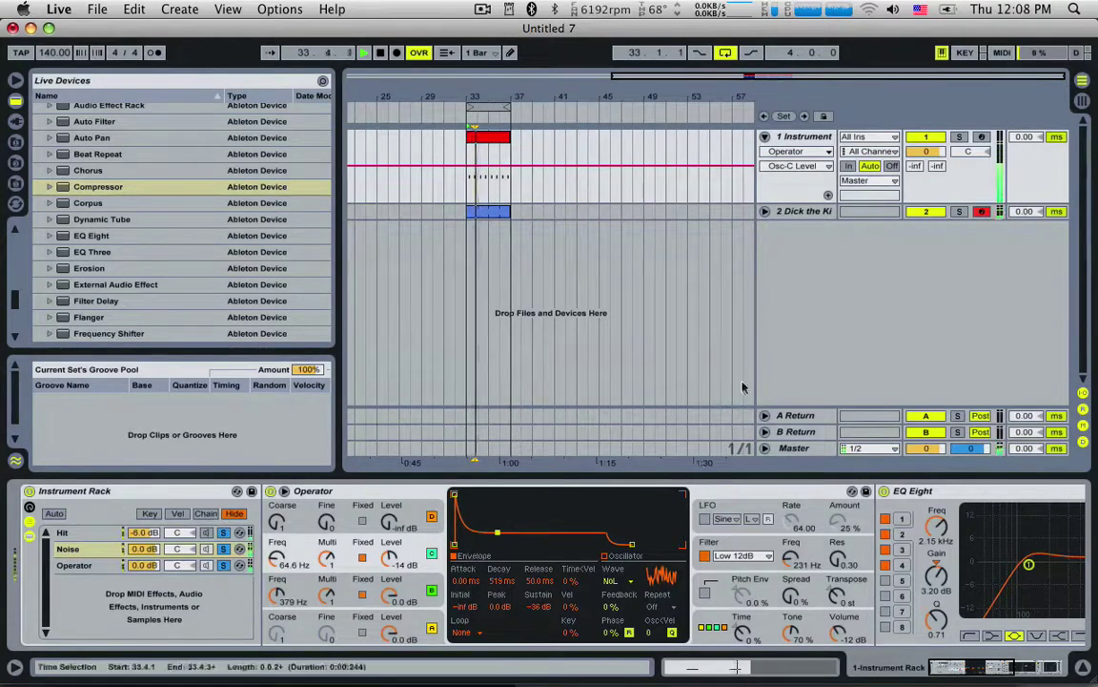
Step: Stop the loop and arm the Instrument track for playing in the C2 to D3 octave from the computer keyboard
{"action": "key", "text": "space"}
{"action": "key", "text": "z"}
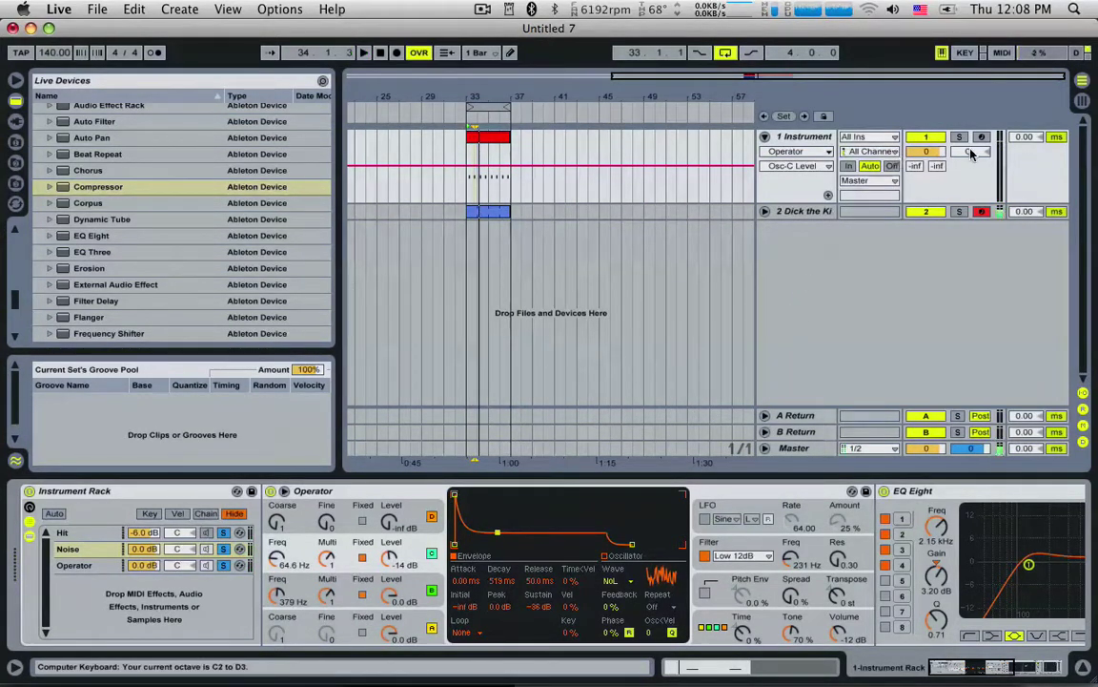
{"action": "left_click", "coordinate": [982, 141]}
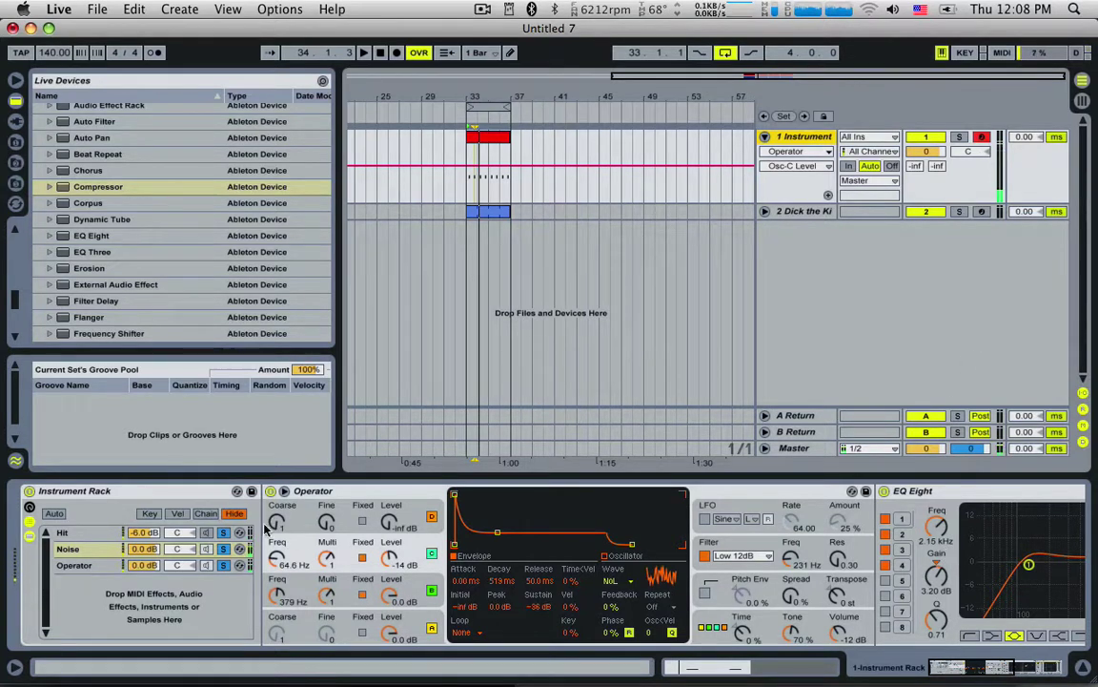
Step: Bypass and re-enable the Noise chain's Compressor to compare the sound with and without it
{"action": "left_click", "coordinate": [69, 549]}
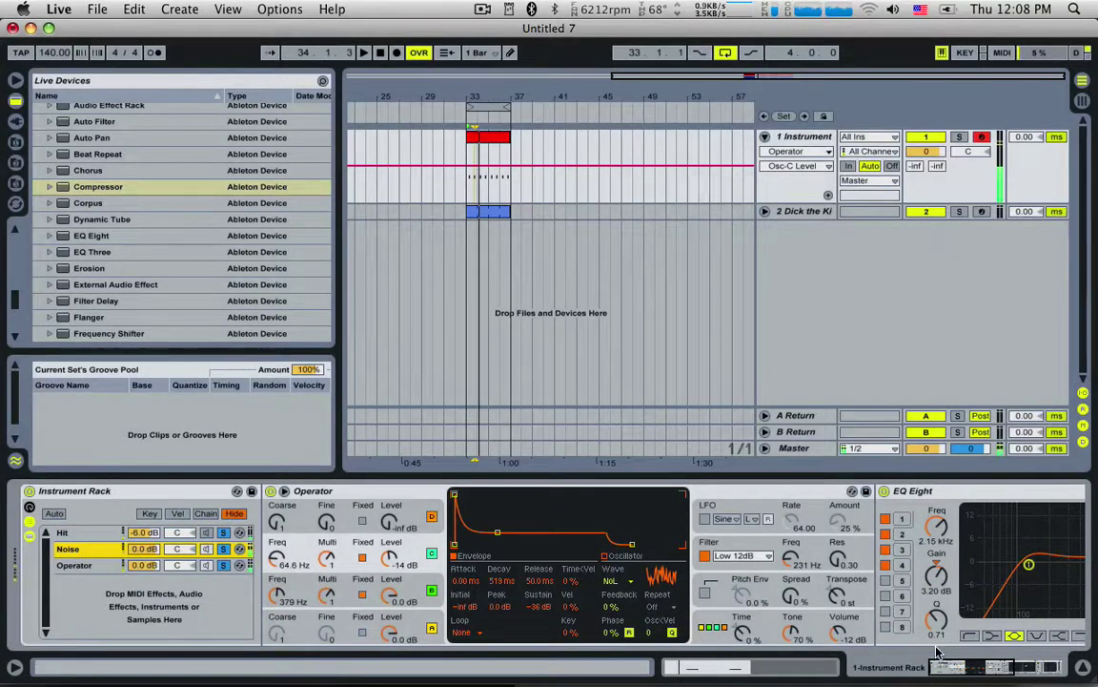
{"action": "left_click", "coordinate": [1001, 667]}
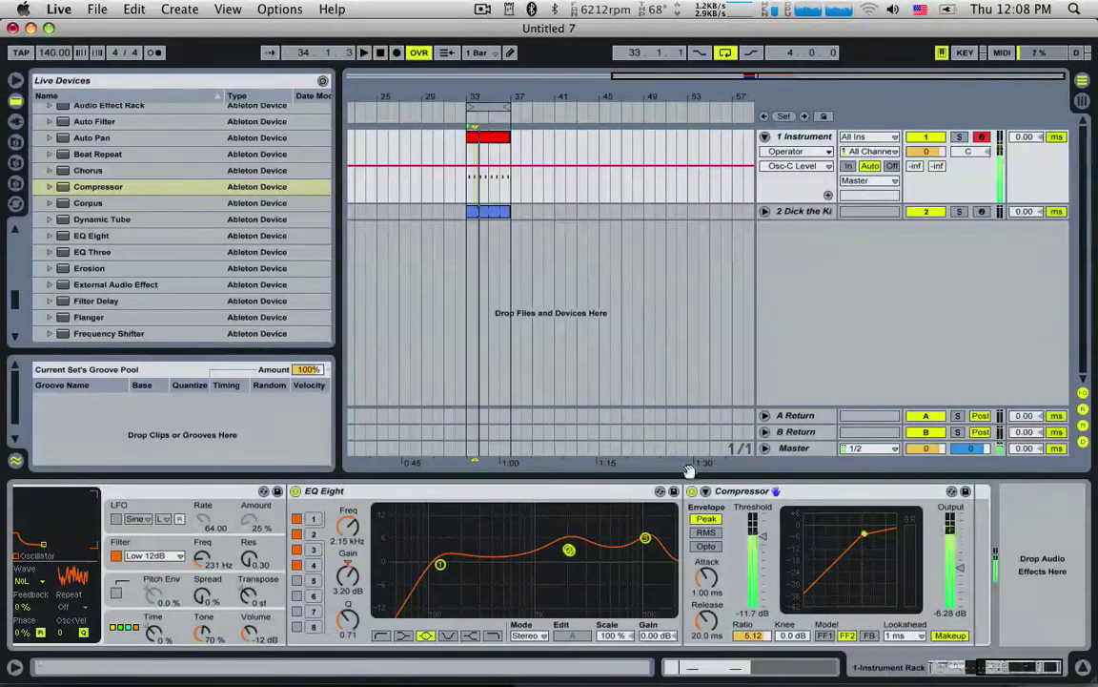
{"action": "left_click", "coordinate": [693, 491]}
{"action": "left_click", "coordinate": [692, 491]}
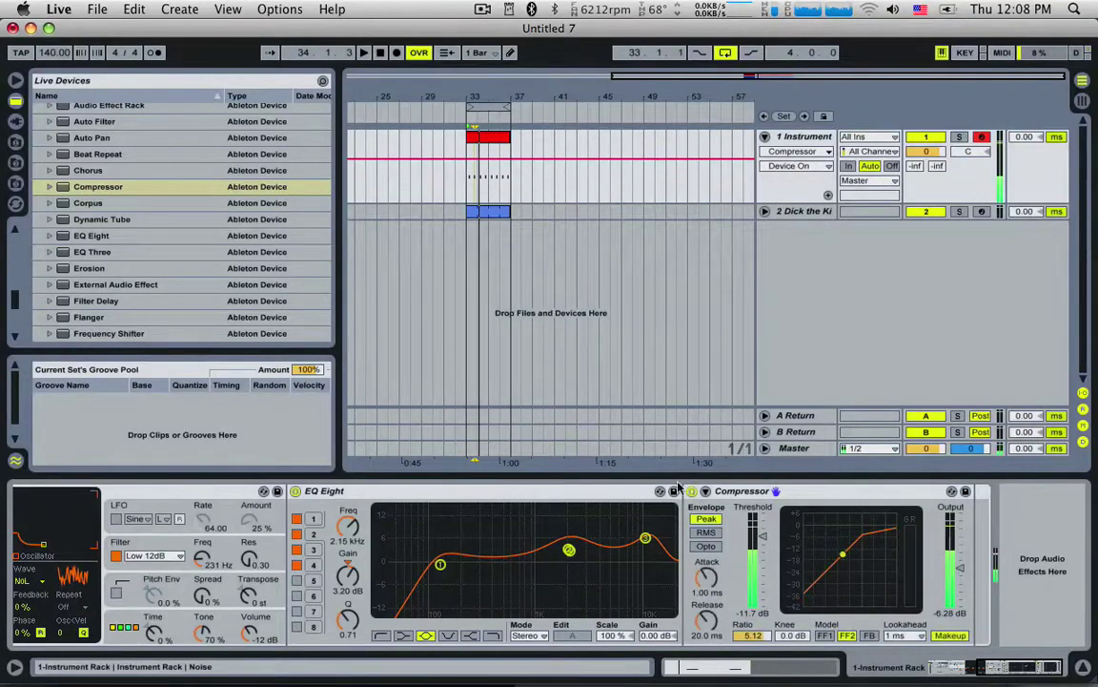
Step: Add a Filter Delay after the Compressor on the Noise chain
{"action": "scroll", "coordinate": [96, 252], "scroll_direction": "up", "scroll_amount": 2}
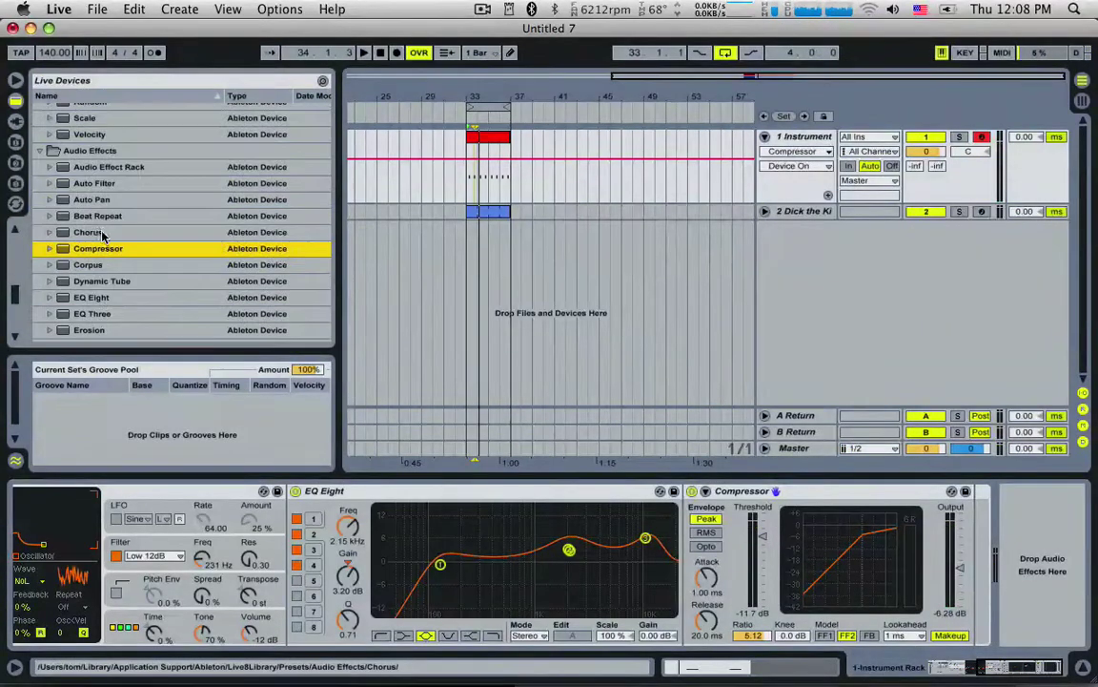
{"action": "scroll", "coordinate": [109, 246], "scroll_direction": "down", "scroll_amount": 5}
{"action": "left_click_drag", "start_coordinate": [110, 225], "coordinate": [978, 591]}
{"action": "left_click", "coordinate": [706, 564]}
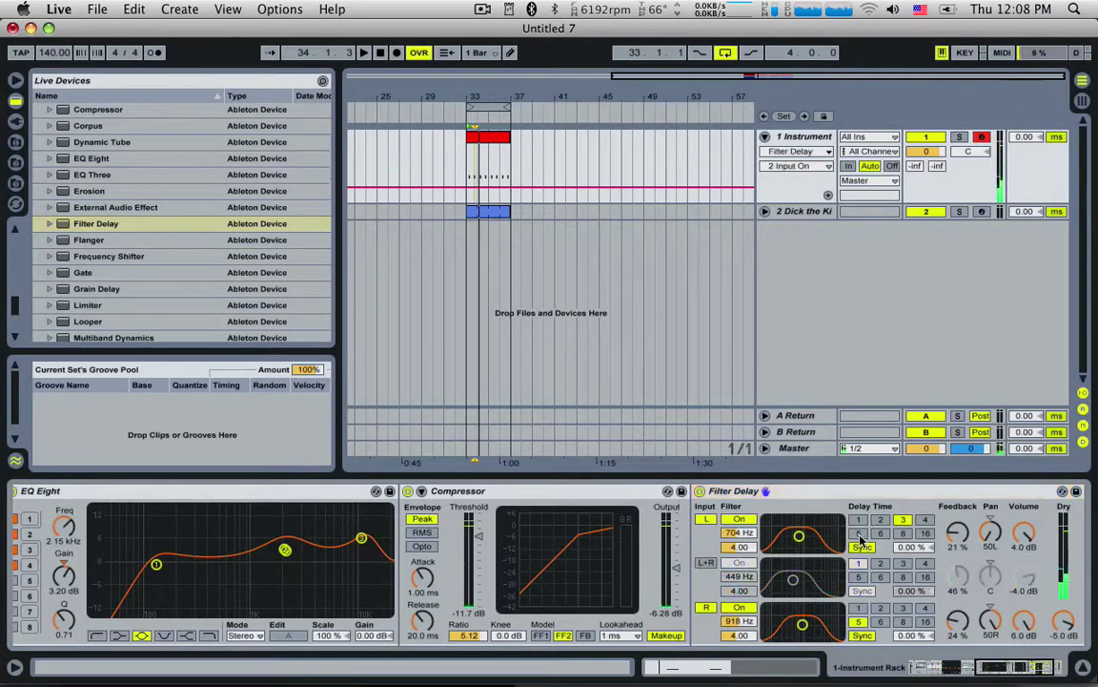
Step: Switch the Filter Delay's L and R delays to Time mode and set them to 1.00 ms and 8.80 ms
{"action": "left_click", "coordinate": [861, 545]}
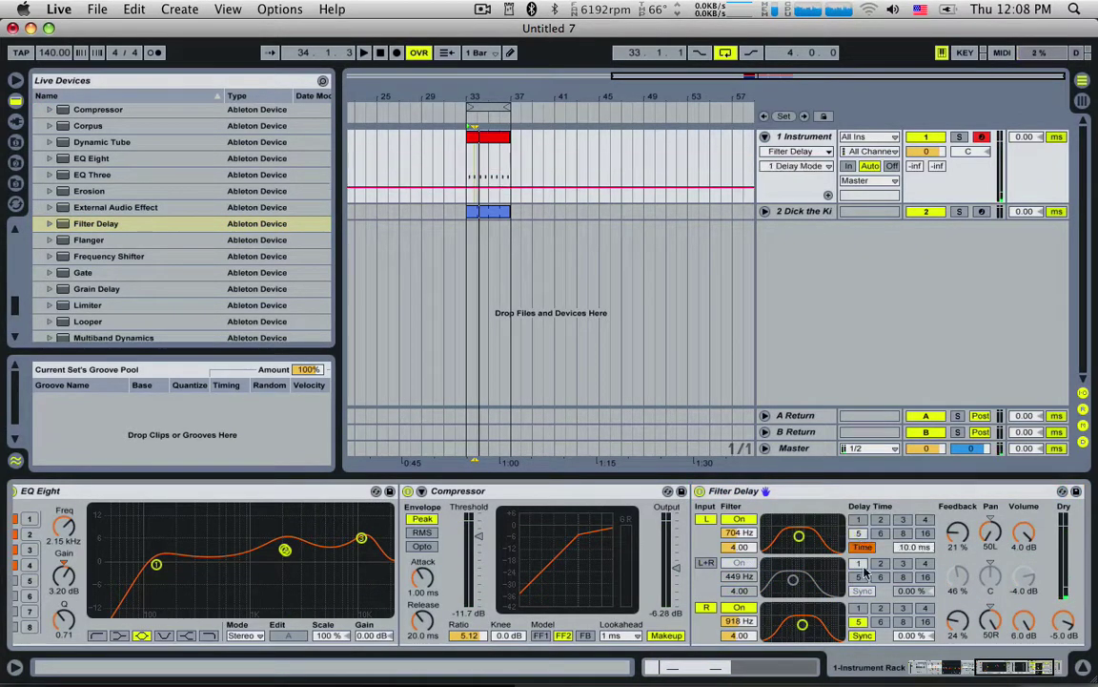
{"action": "left_click", "coordinate": [861, 635]}
{"action": "left_click_drag", "start_coordinate": [914, 547], "coordinate": [922, 556]}
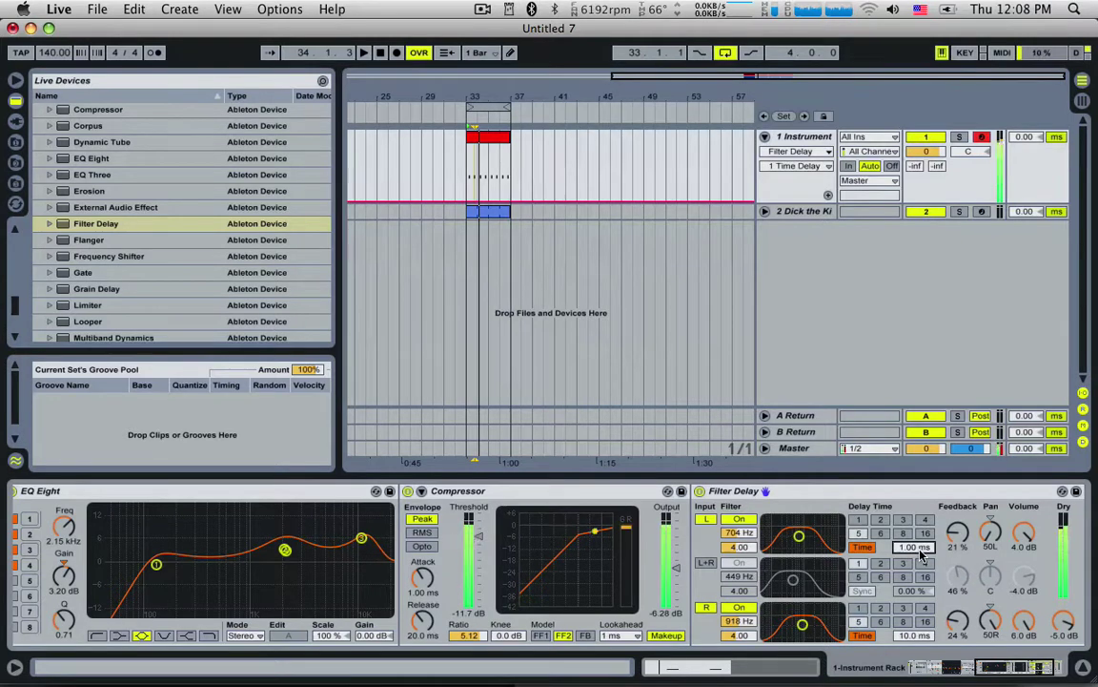
{"action": "left_click_drag", "start_coordinate": [923, 635], "coordinate": [923, 645]}
Step: Set the Filter Delay's L filter to 6.10 kHz and Q 1.75, the R filter to 2.07 kHz and Q 2.50, and Dry to −4.4 dB
{"action": "mouse_move", "coordinate": [1062, 625]}
{"action": "left_mouse_down"}
{"action": "mouse_move", "coordinate": [1062, 677]}
{"action": "mouse_move", "coordinate": [1063, 627]}
{"action": "mouse_move", "coordinate": [1063, 648]}
{"action": "left_mouse_up"}
{"action": "left_click_drag", "start_coordinate": [799, 536], "coordinate": [827, 543]}
{"action": "mouse_move", "coordinate": [803, 625]}
{"action": "left_mouse_down"}
{"action": "mouse_move", "coordinate": [824, 629]}
{"action": "mouse_move", "coordinate": [812, 630]}
{"action": "left_mouse_up"}
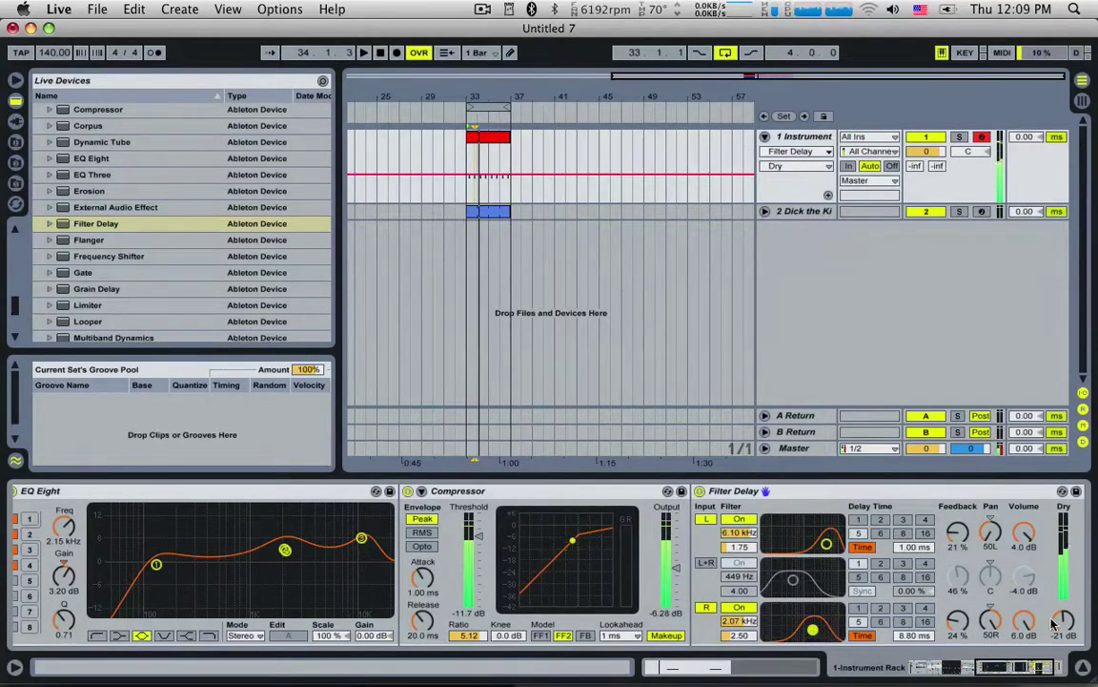
{"action": "mouse_move", "coordinate": [1056, 625]}
{"action": "left_mouse_down"}
{"action": "mouse_move", "coordinate": [1055, 596]}
{"action": "mouse_move", "coordinate": [1063, 631]}
{"action": "left_mouse_up"}
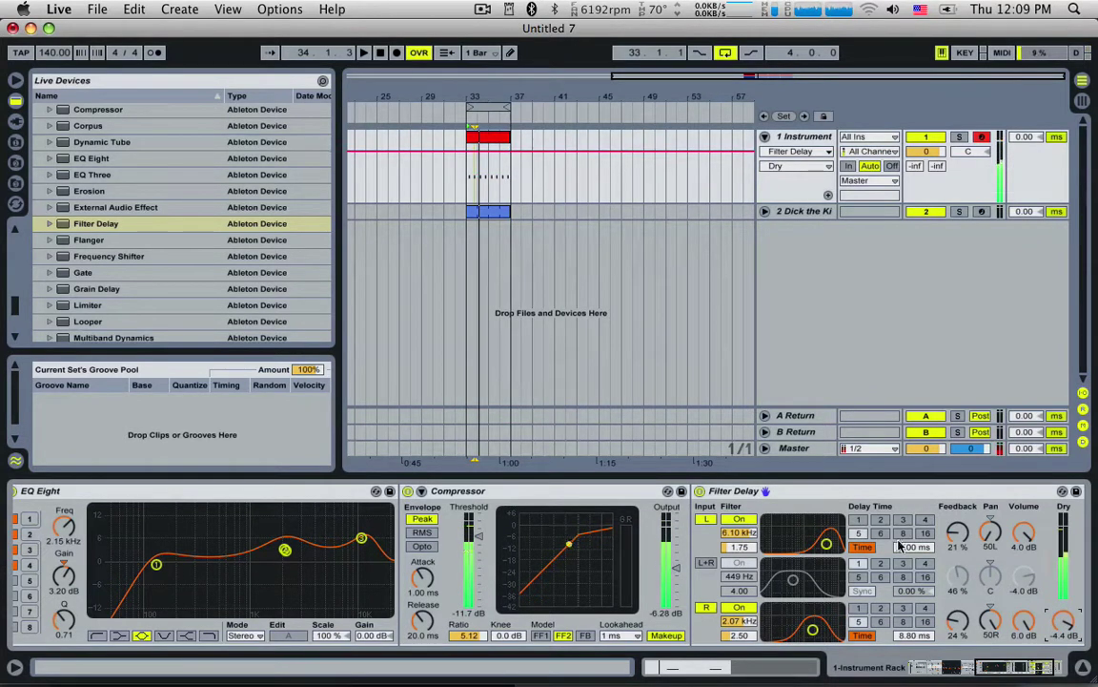
Step: Set L and R feedback to 0%, with the L filter at 2.53 kHz, Q 5.50 and the R filter at 1.80 kHz, Q 2.25
{"action": "left_click_drag", "start_coordinate": [952, 538], "coordinate": [953, 572]}
{"action": "left_click_drag", "start_coordinate": [957, 625], "coordinate": [958, 658]}
{"action": "left_click_drag", "start_coordinate": [815, 630], "coordinate": [812, 630]}
{"action": "left_click_drag", "start_coordinate": [826, 543], "coordinate": [817, 536]}
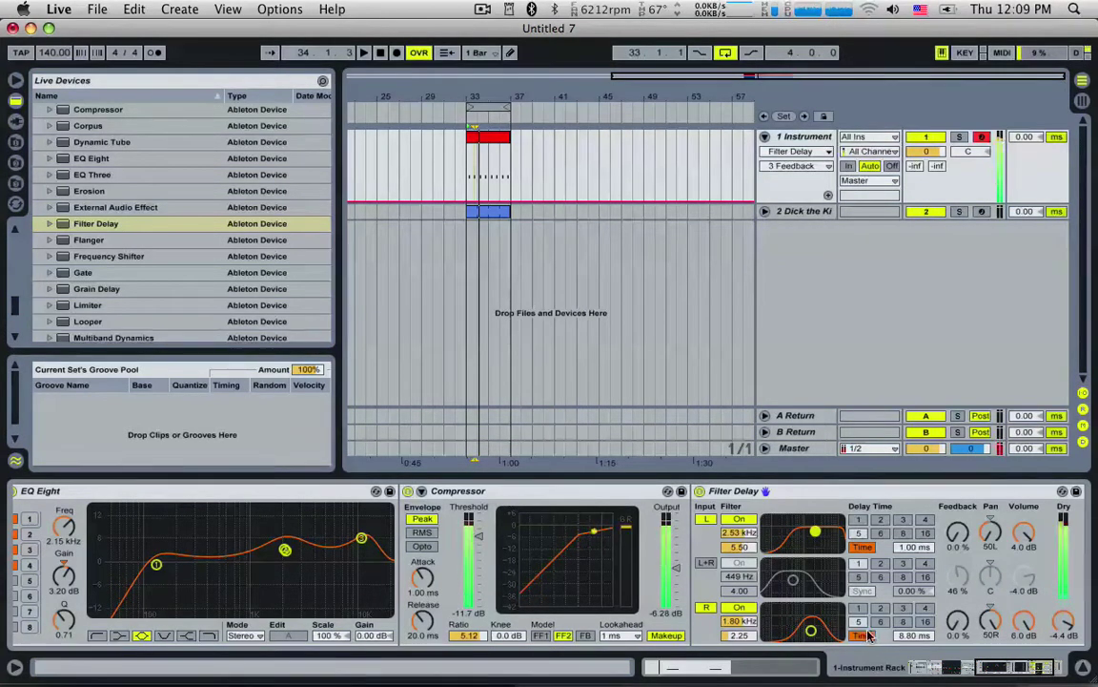
Step: Set the R channel to 4.90 ms delay and a 6.52 kHz filter with Q 5.25, L+R to Time mode, and Dry to −34 dB
{"action": "mouse_move", "coordinate": [912, 635]}
{"action": "left_mouse_down"}
{"action": "mouse_move", "coordinate": [912, 672]}
{"action": "mouse_move", "coordinate": [912, 632]}
{"action": "left_mouse_up"}
{"action": "left_click", "coordinate": [864, 591]}
{"action": "mouse_move", "coordinate": [908, 631]}
{"action": "left_mouse_down"}
{"action": "mouse_move", "coordinate": [908, 619]}
{"action": "mouse_move", "coordinate": [892, 632]}
{"action": "mouse_move", "coordinate": [912, 625]}
{"action": "left_mouse_up"}
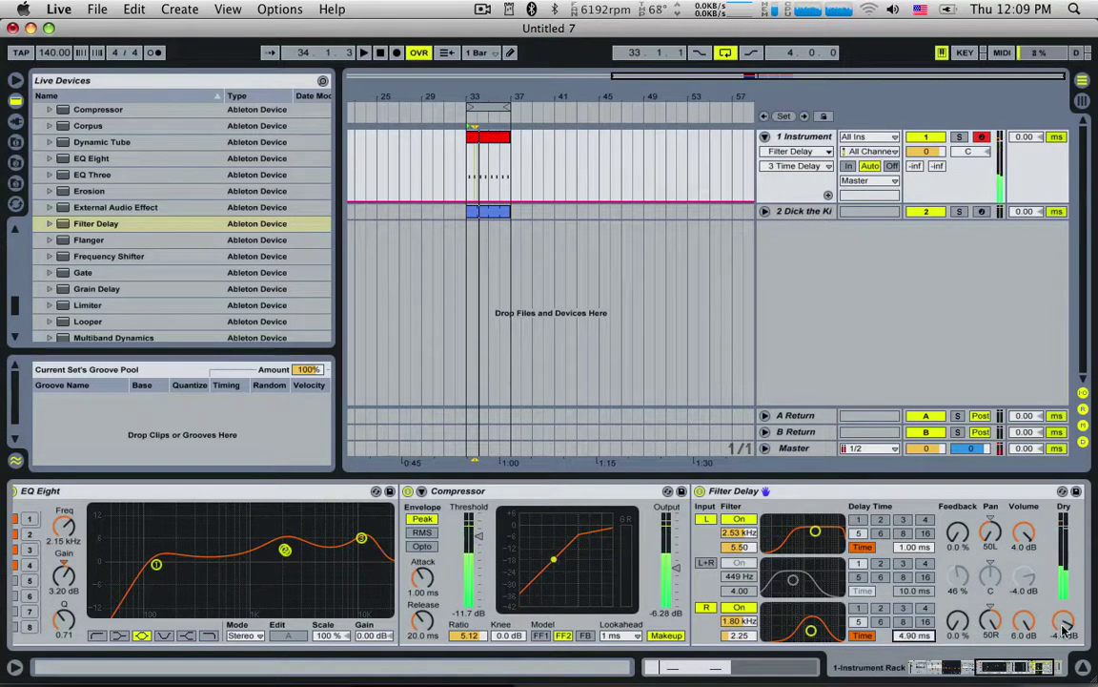
{"action": "left_click_drag", "start_coordinate": [1063, 621], "coordinate": [1063, 650]}
{"action": "left_click_drag", "start_coordinate": [811, 629], "coordinate": [827, 621]}
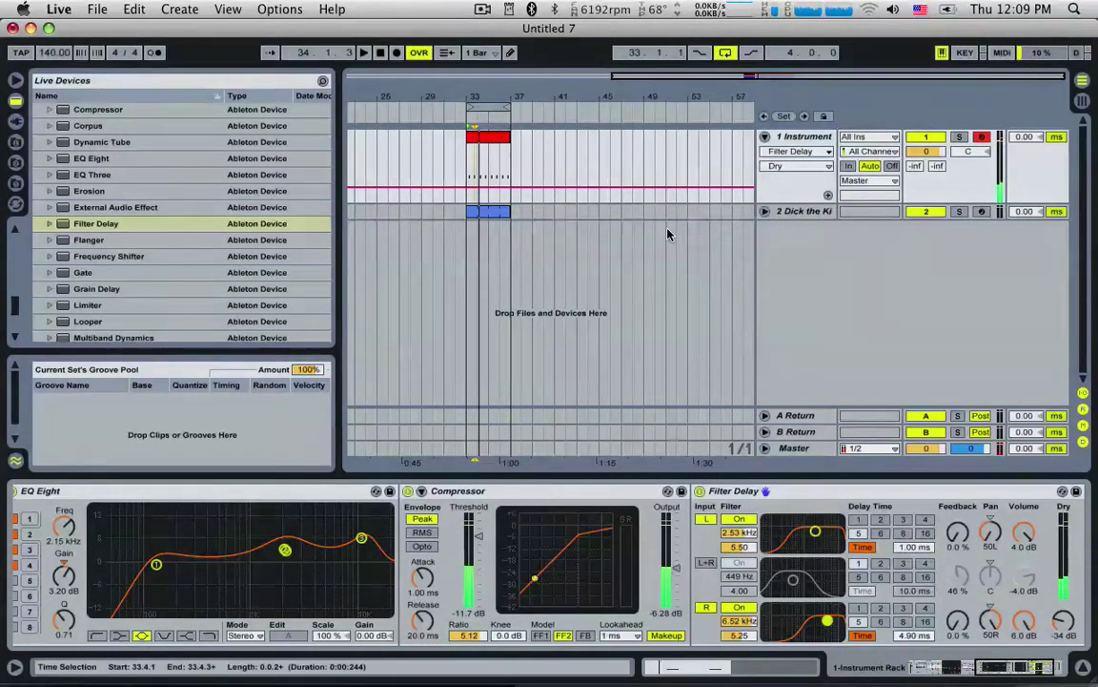
Step: Rename the Operator chain in the Instrument Rack as Punch
{"action": "left_click", "coordinate": [925, 670]}
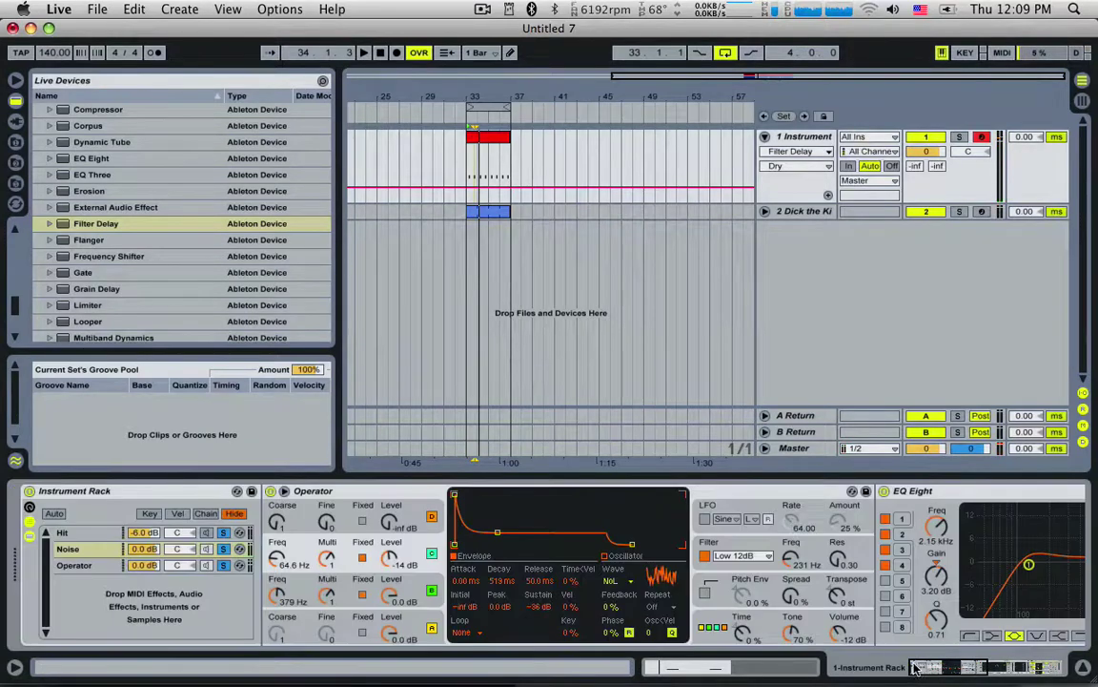
{"action": "left_click", "coordinate": [76, 568]}
{"action": "key", "text": "super+r"}
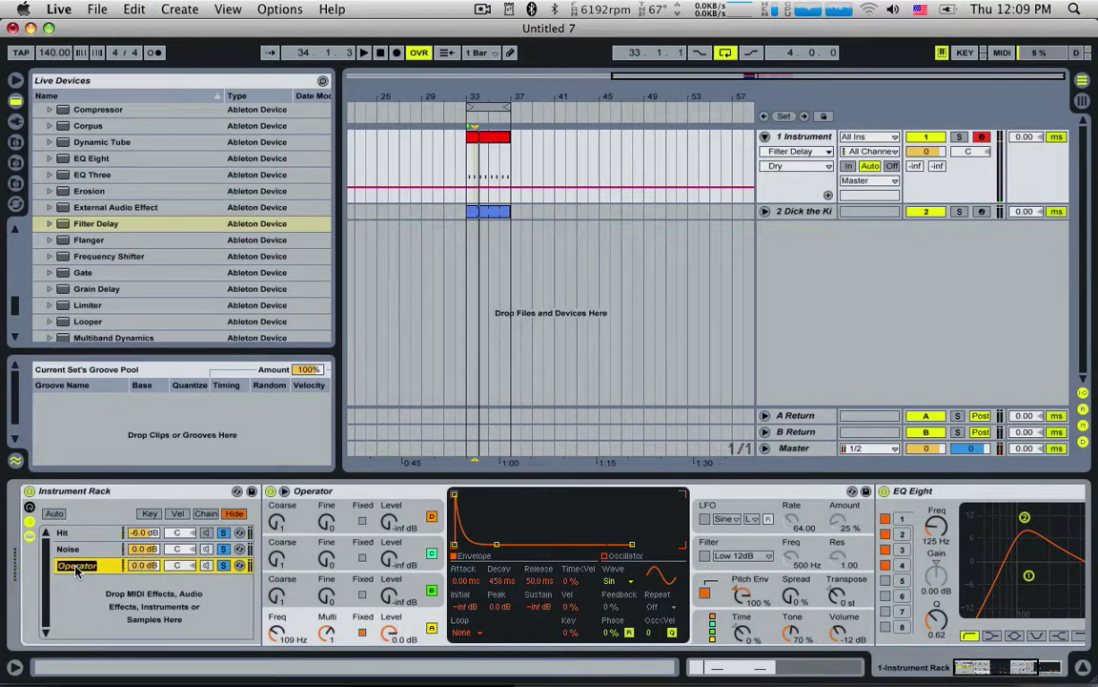
{"action": "type", "text": "Punch"}
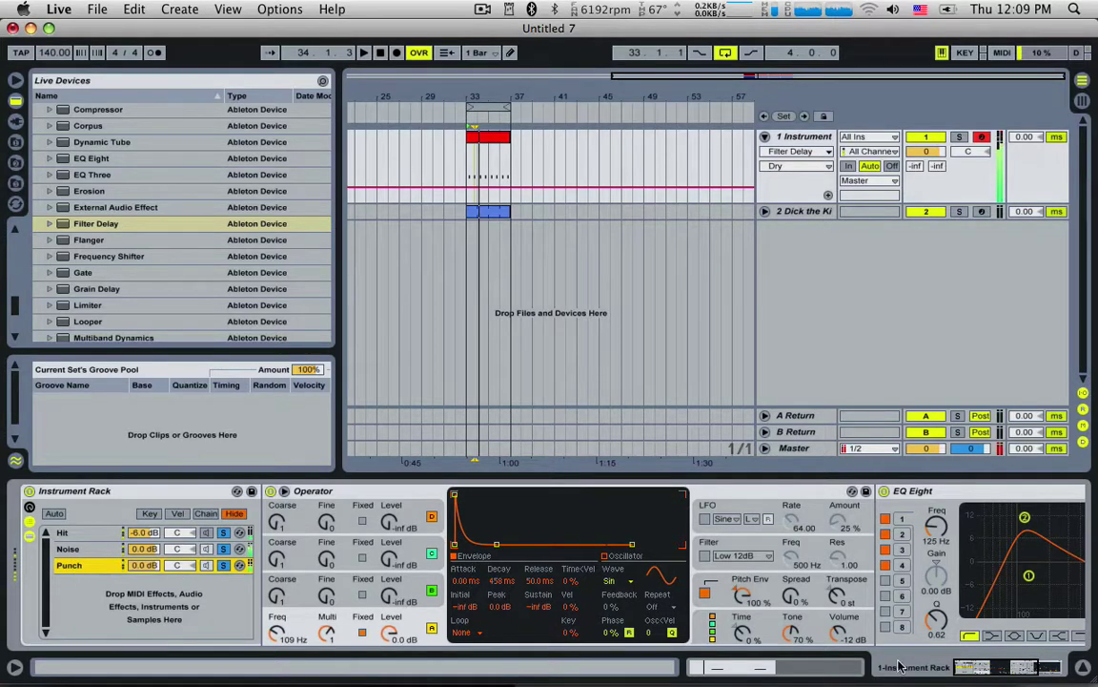
Step: In the Punch chain's EQ Eight, set band 2 to 386 Hz and 9.34 dB, and move band 1 slightly higher in frequency
{"action": "left_click", "coordinate": [981, 663]}
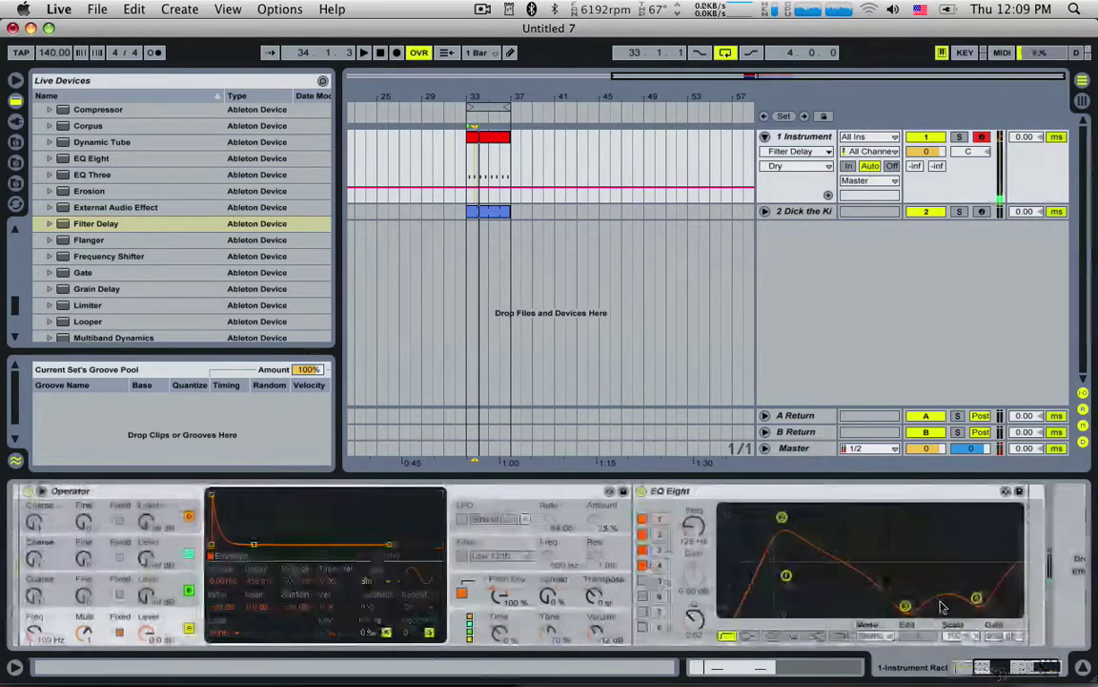
{"action": "left_click_drag", "start_coordinate": [782, 517], "coordinate": [850, 525]}
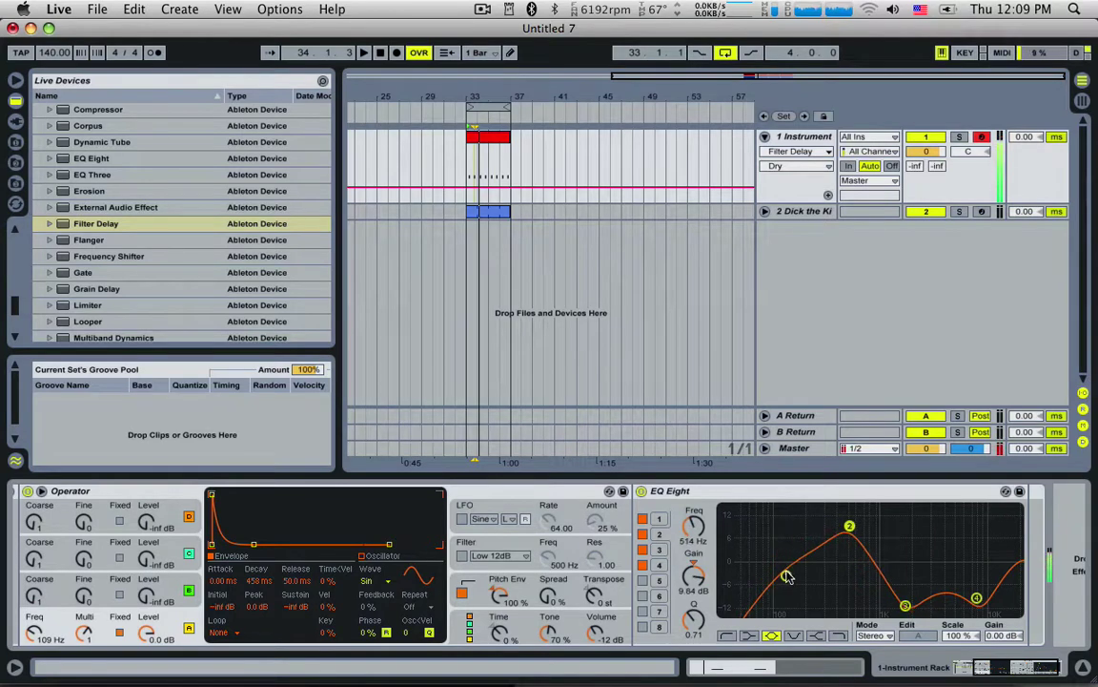
{"action": "mouse_move", "coordinate": [787, 575]}
{"action": "left_mouse_down"}
{"action": "mouse_move", "coordinate": [829, 571]}
{"action": "mouse_move", "coordinate": [795, 571]}
{"action": "left_mouse_up"}
{"action": "left_click_drag", "start_coordinate": [849, 526], "coordinate": [837, 527]}
Step: Shape the Punch Operator's pitch envelope to 13.8 ms decay, +48 st peak and −8 st sustain
{"action": "left_click", "coordinate": [939, 667]}
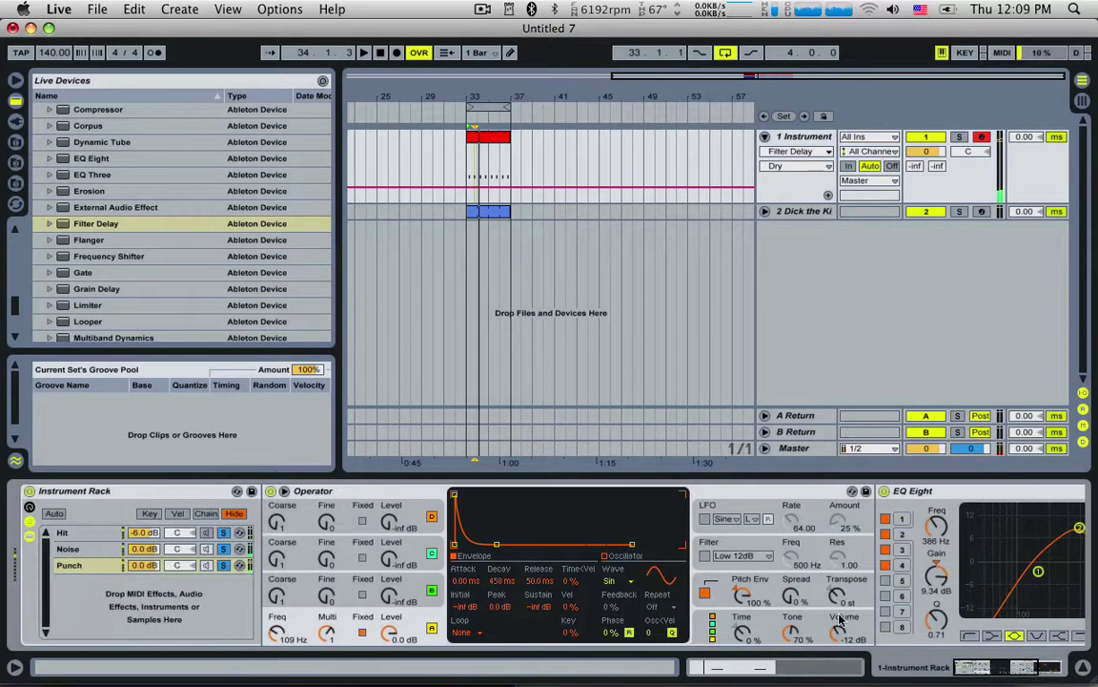
{"action": "left_click", "coordinate": [717, 591]}
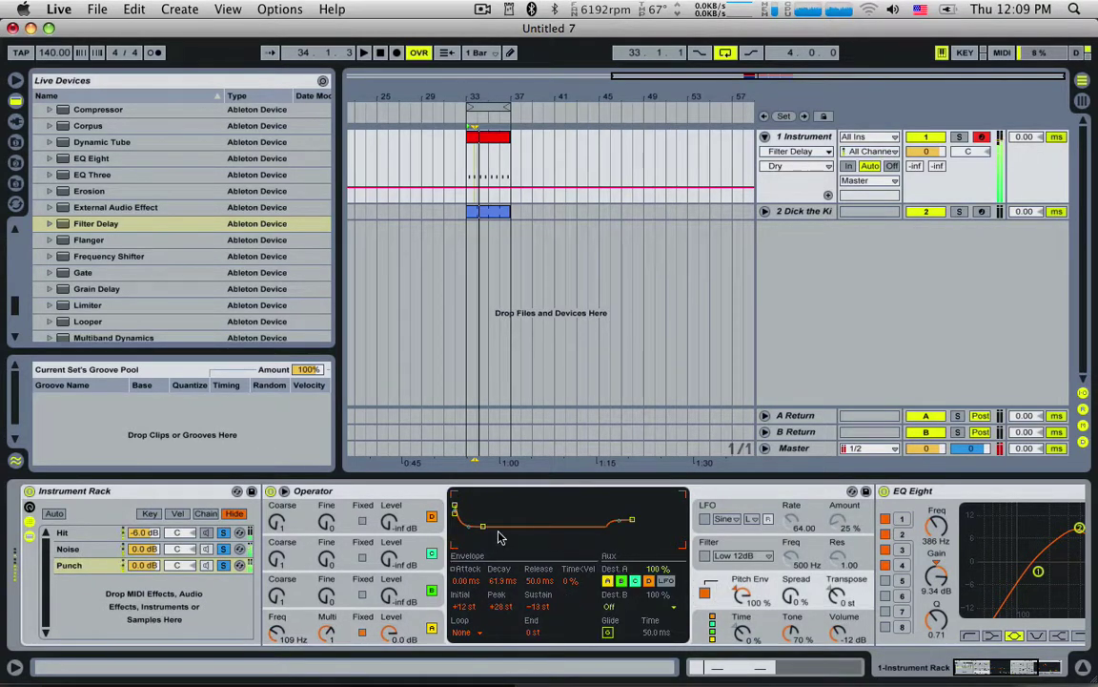
{"action": "left_click", "coordinate": [653, 567]}
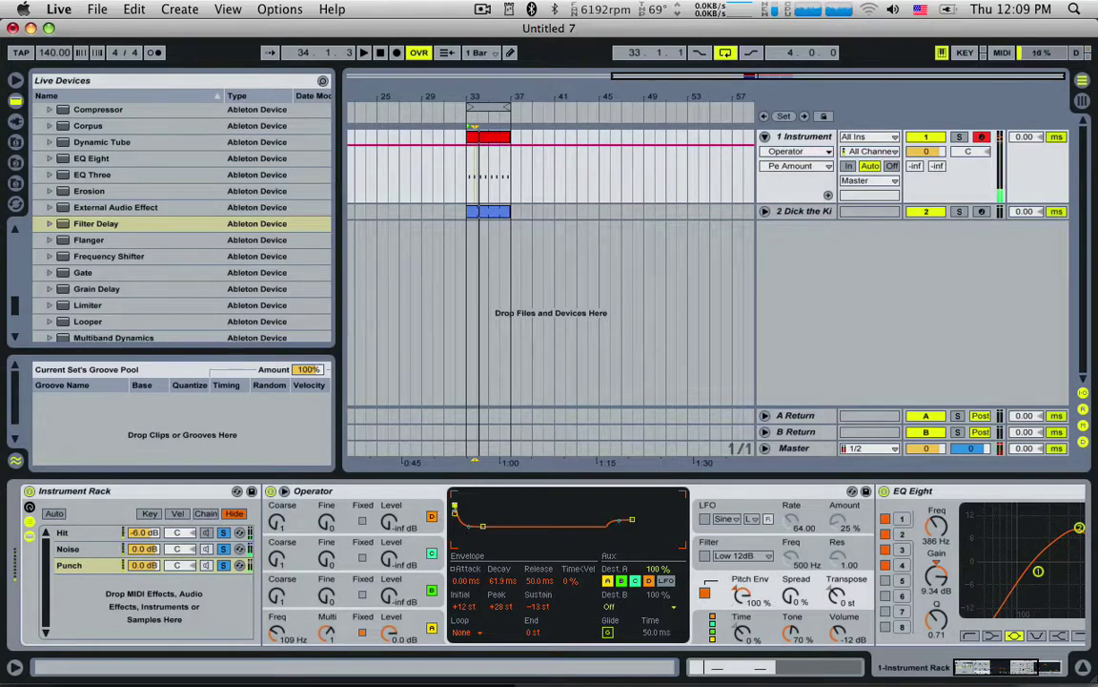
{"action": "left_click_drag", "start_coordinate": [487, 531], "coordinate": [474, 525]}
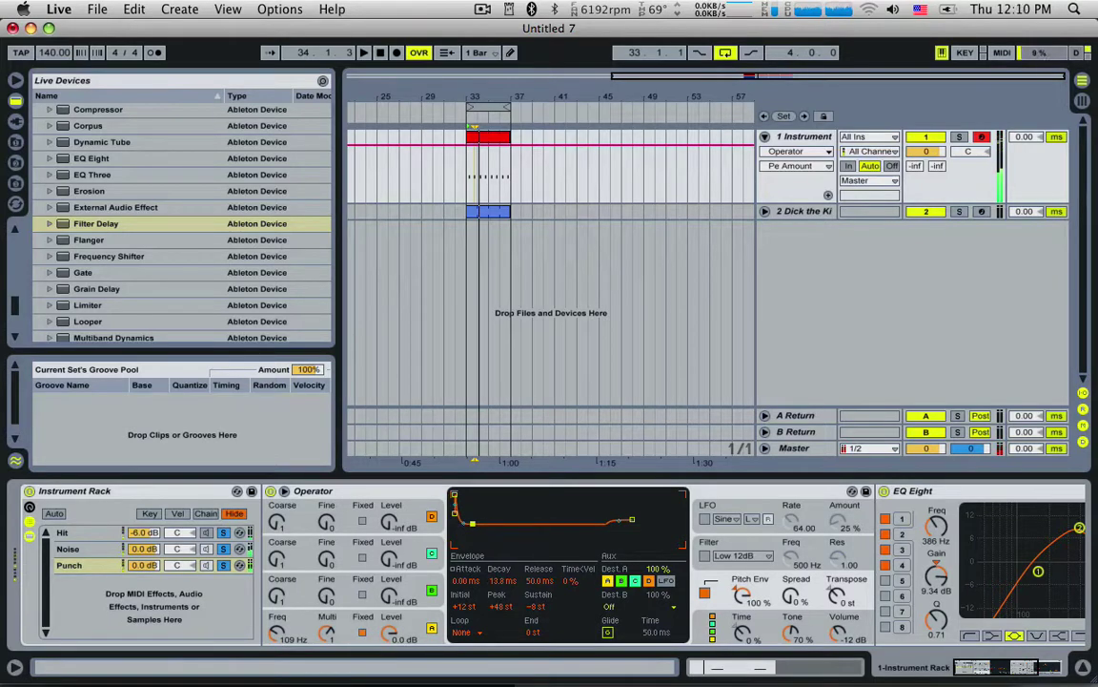
Step: Set band 2 of the Punch chain's EQ Eight to 226 Hz and 11.1 dB
{"action": "left_click", "coordinate": [1040, 666]}
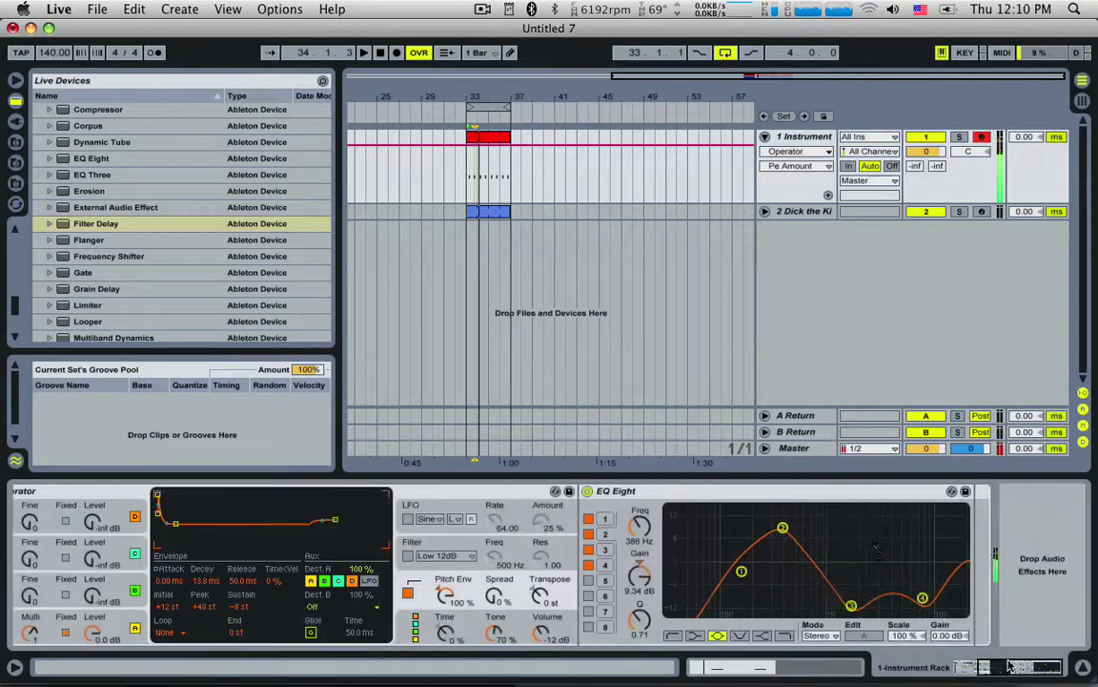
{"action": "left_click_drag", "start_coordinate": [782, 530], "coordinate": [758, 521]}
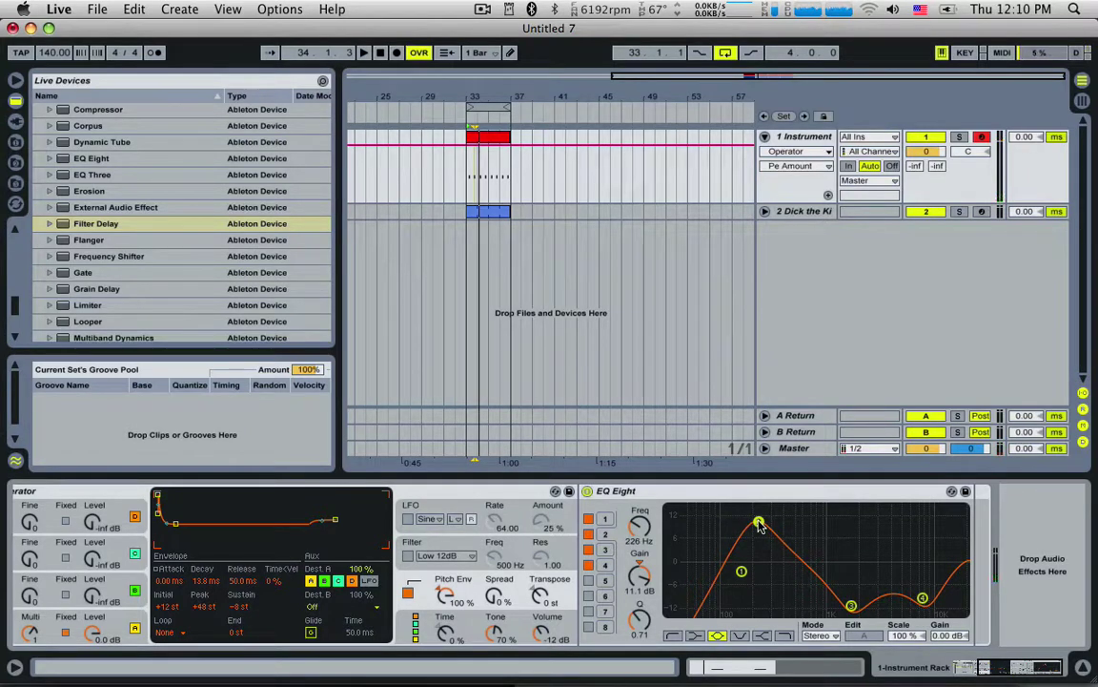
{"action": "left_click_drag", "start_coordinate": [1016, 670], "coordinate": [983, 669]}
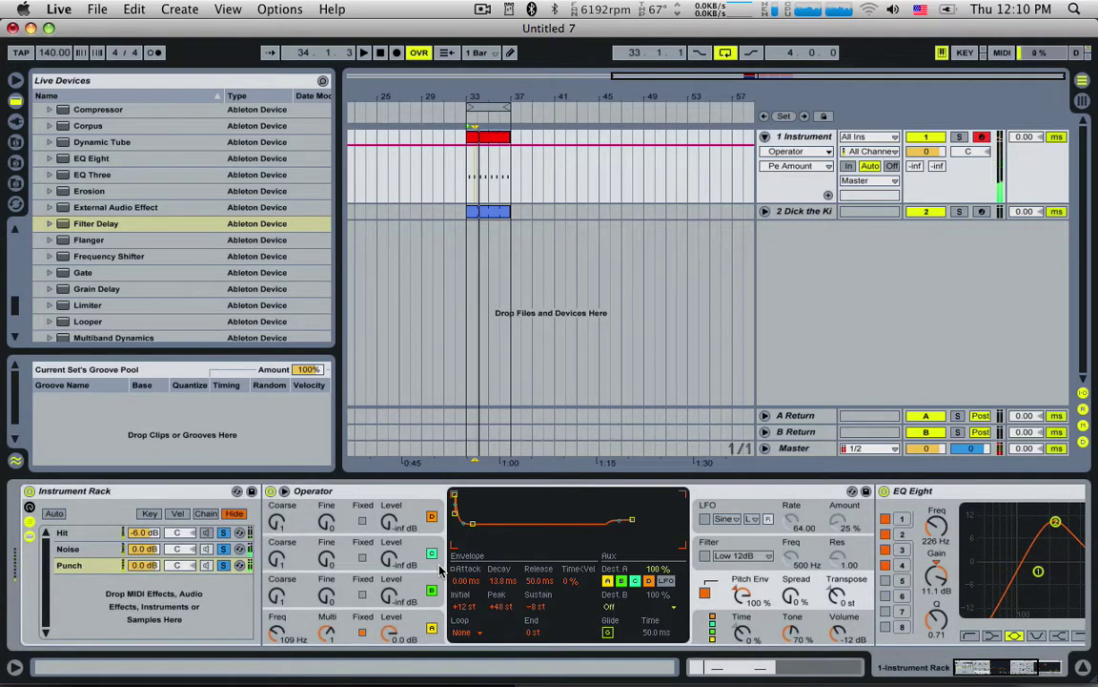
Step: Play the loop briefly to hear the drum against the kick, and stop it
{"action": "key", "text": "z"}
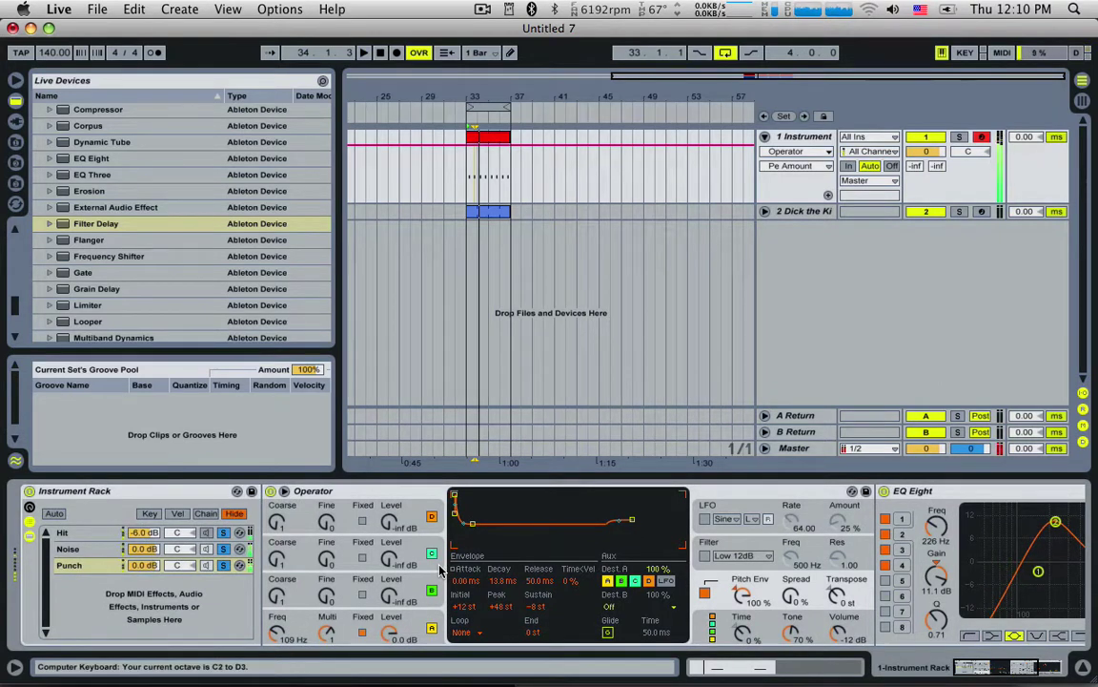
{"action": "key", "text": "space"}
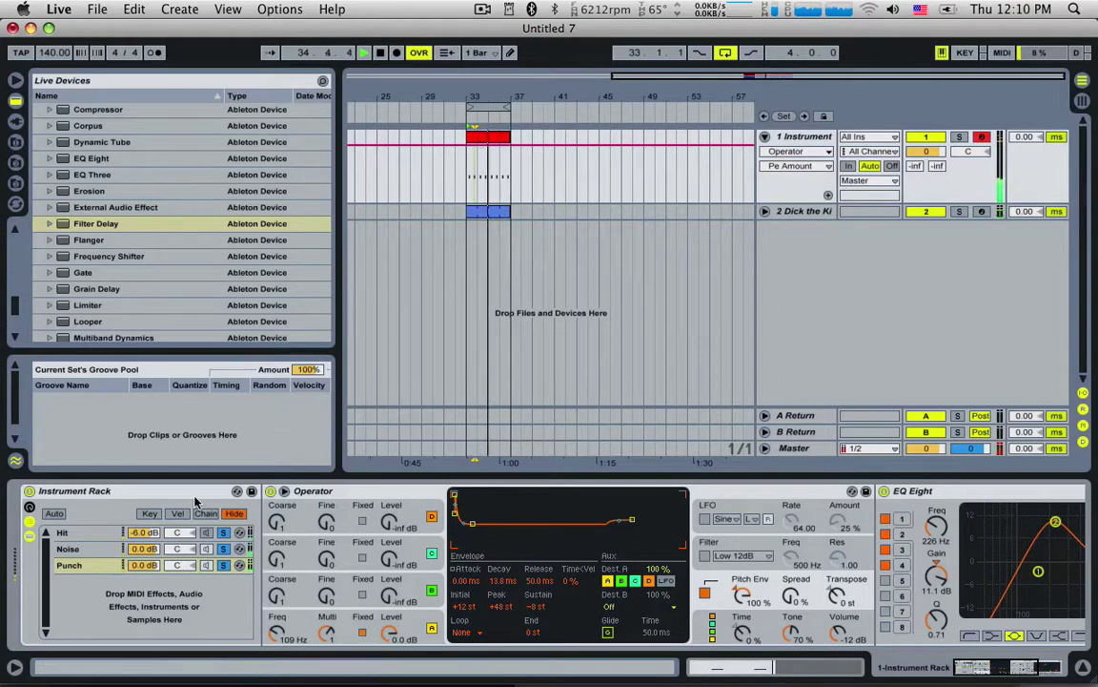
{"action": "key", "text": "space"}
Step: Show the Instrument Rack's macro controls and audition the drum with the Punch chain selected
{"action": "left_click", "coordinate": [30, 510]}
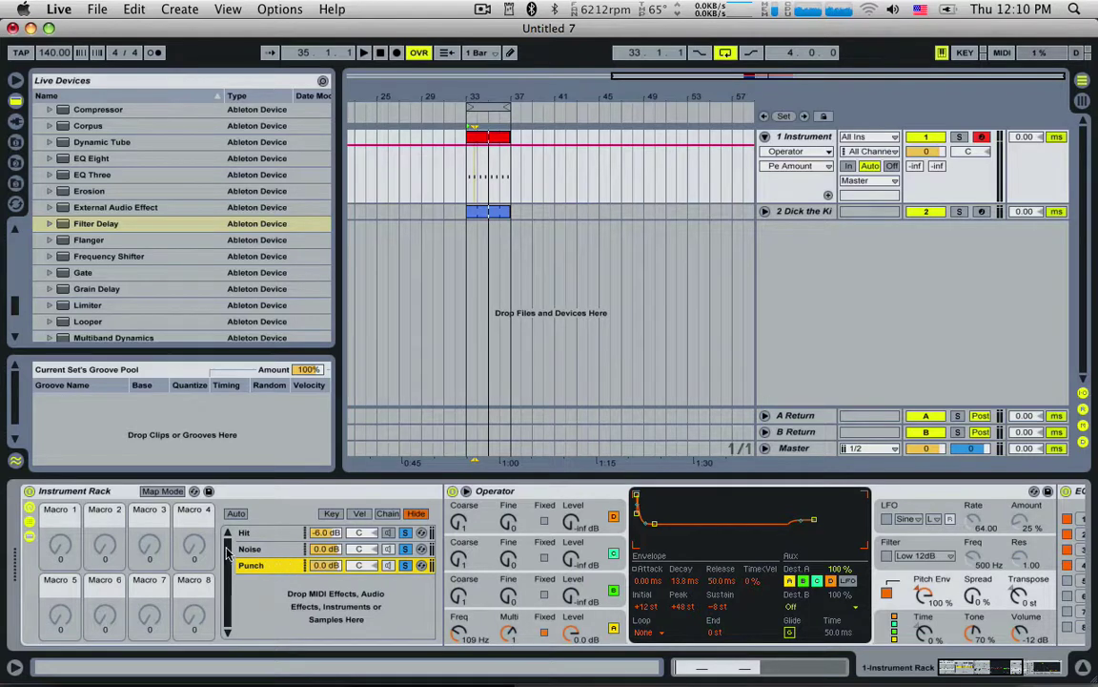
{"action": "key", "text": "a"}
{"action": "double_click", "coordinate": [253, 569]}
{"action": "double_click", "coordinate": [253, 568]}
{"action": "key", "text": "a"}
Step: In the Noise chain's Operator, raise oscillator A's envelope sustain to −27 dB and adjust its decay
{"action": "left_click", "coordinate": [258, 549]}
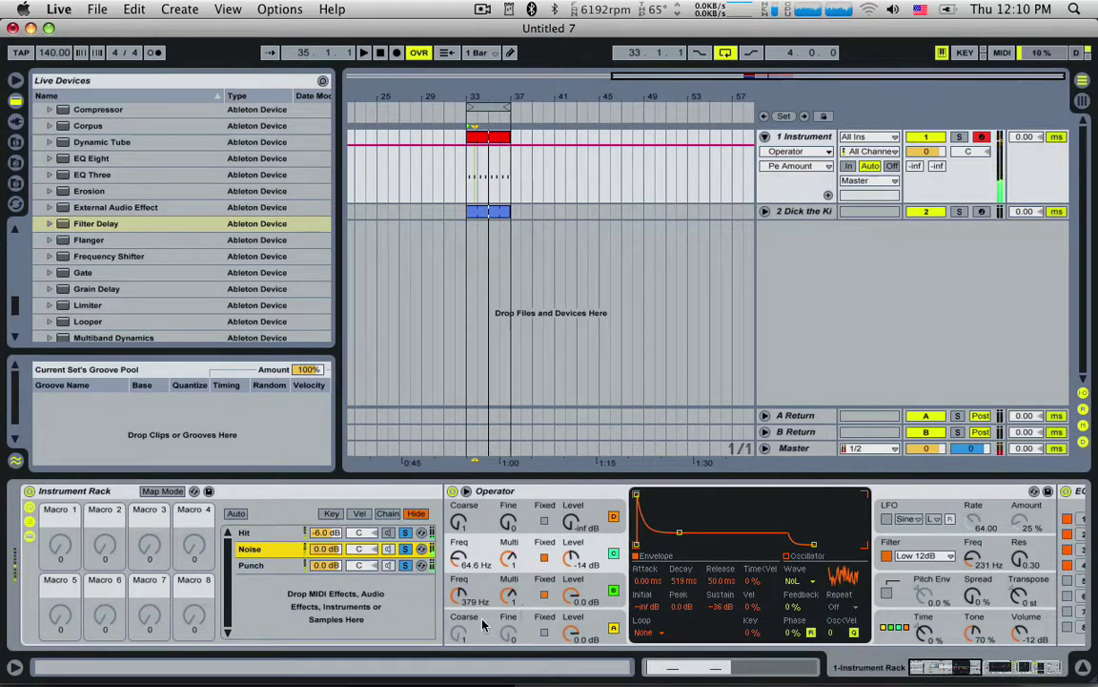
{"action": "left_click", "coordinate": [508, 631]}
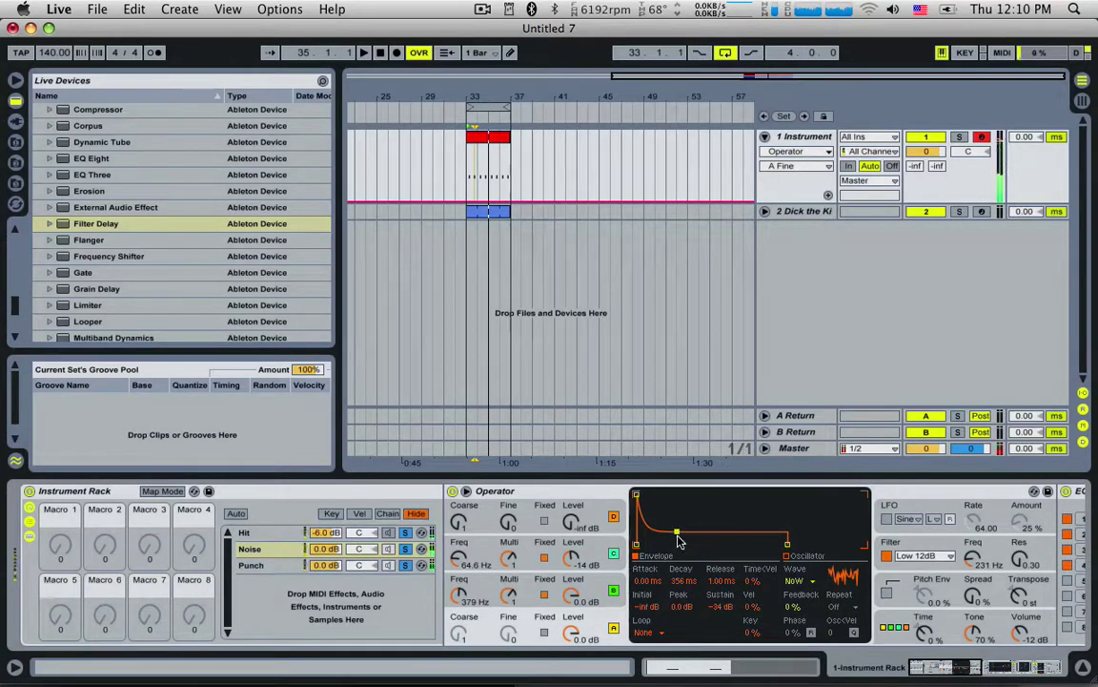
{"action": "left_click_drag", "start_coordinate": [720, 606], "coordinate": [720, 525]}
{"action": "left_click_drag", "start_coordinate": [714, 567], "coordinate": [675, 568]}
Step: Map oscillator A's envelope decay to Macro 1 of the rack and set the macro to 640 ms
{"action": "left_click", "coordinate": [159, 491]}
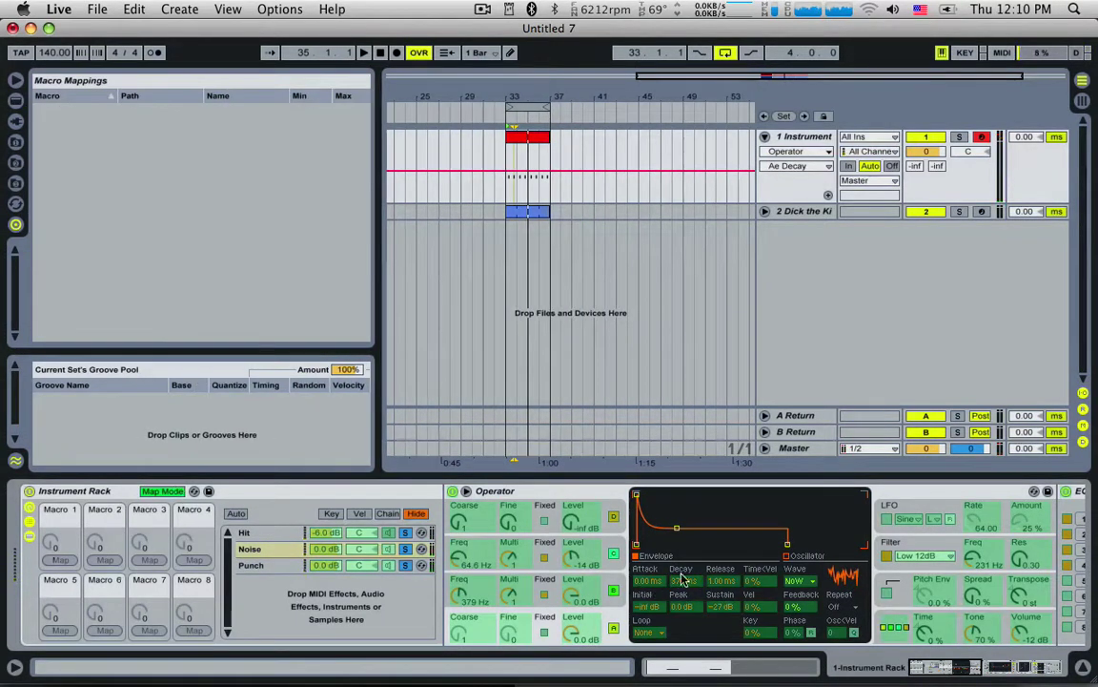
{"action": "left_click", "coordinate": [61, 561]}
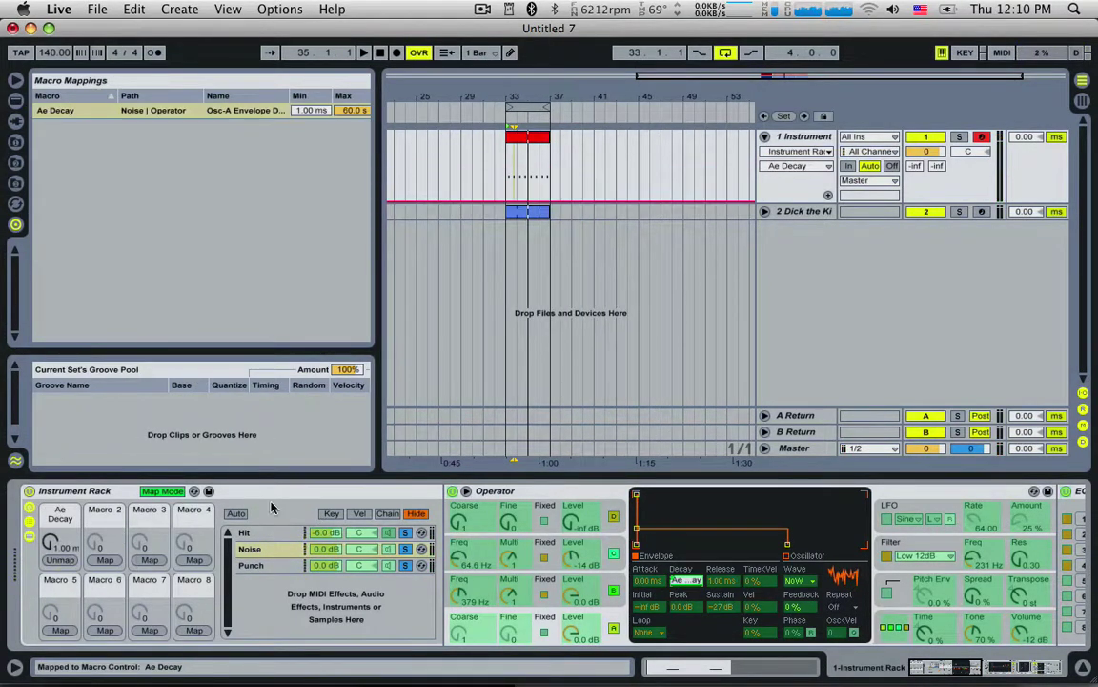
{"action": "left_click", "coordinate": [162, 492]}
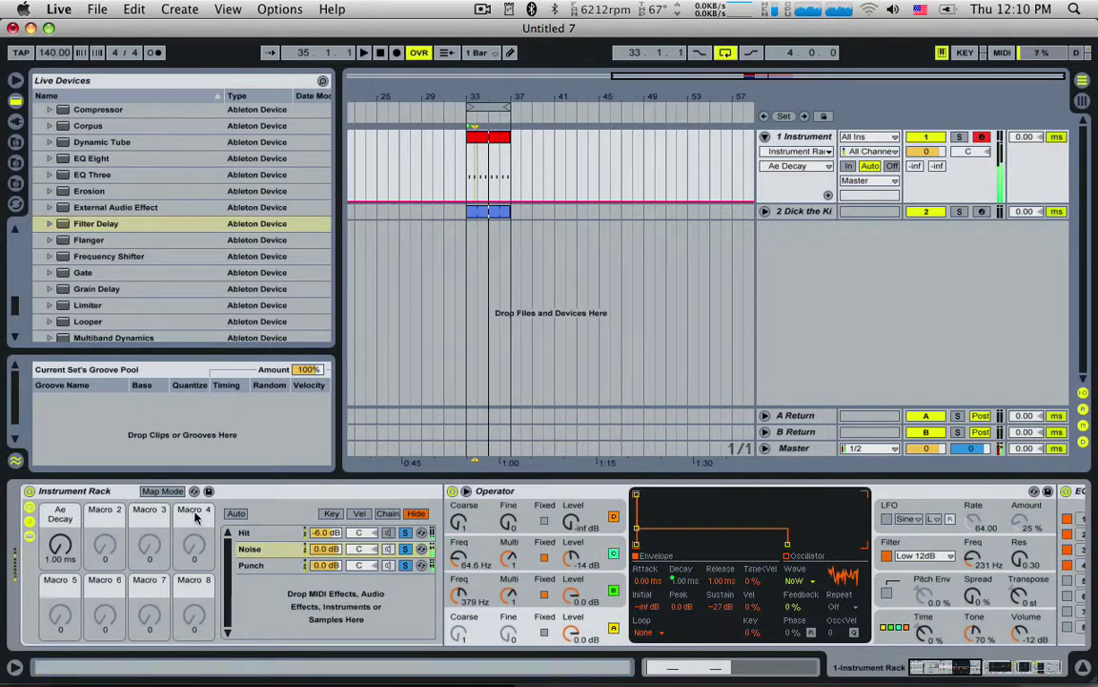
{"action": "mouse_move", "coordinate": [60, 545]}
{"action": "left_mouse_down"}
{"action": "mouse_move", "coordinate": [60, 514]}
{"action": "mouse_move", "coordinate": [61, 527]}
{"action": "left_mouse_up"}
Step: Map the Noise Operator's filter envelope decay to Macro 1 as well and test the macro, leaving it at 640 ms
{"action": "left_click", "coordinate": [884, 555]}
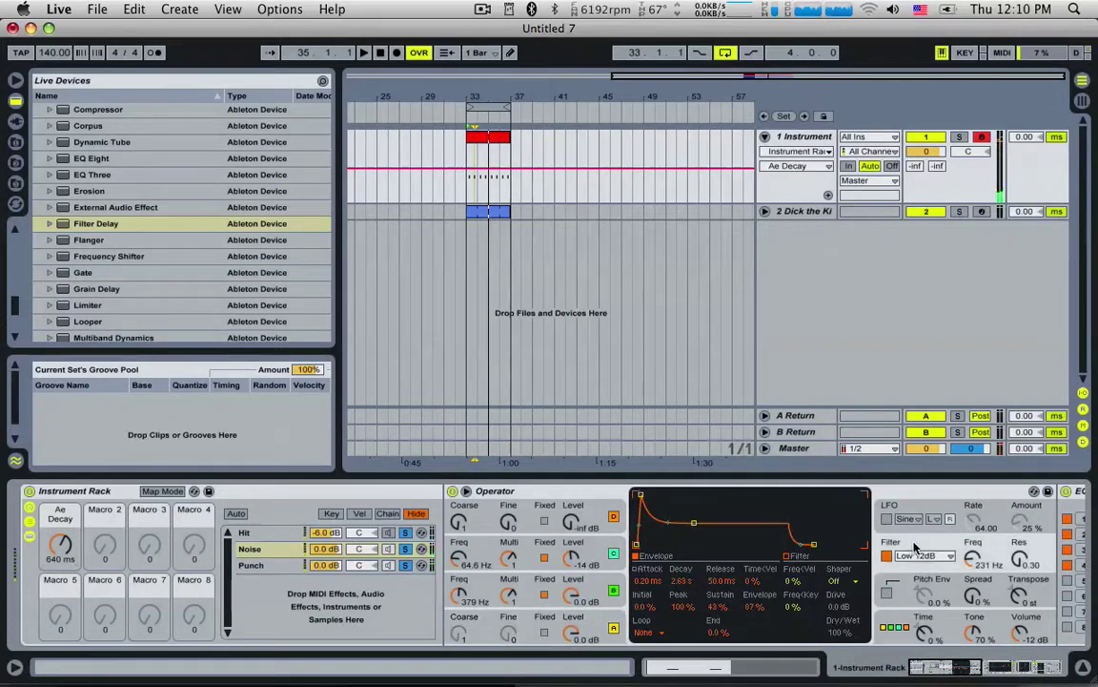
{"action": "left_click", "coordinate": [162, 491]}
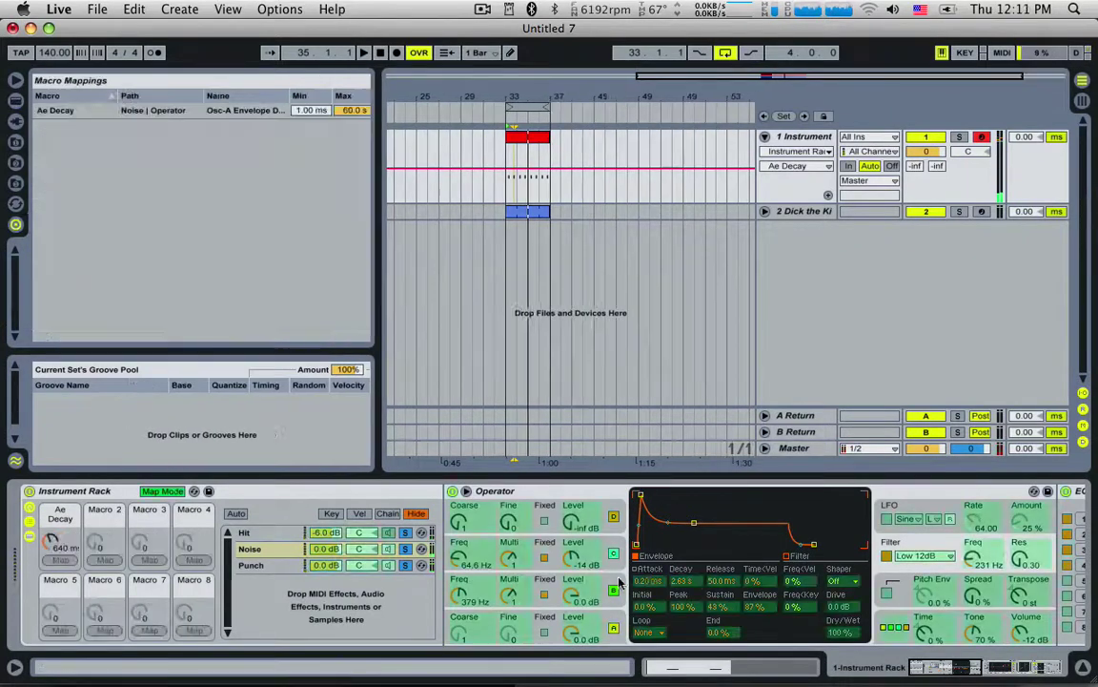
{"action": "left_click", "coordinate": [62, 562]}
{"action": "left_click", "coordinate": [178, 493]}
{"action": "mouse_move", "coordinate": [60, 545]}
{"action": "left_mouse_down"}
{"action": "mouse_move", "coordinate": [60, 467]}
{"action": "mouse_move", "coordinate": [60, 543]}
{"action": "left_mouse_up"}
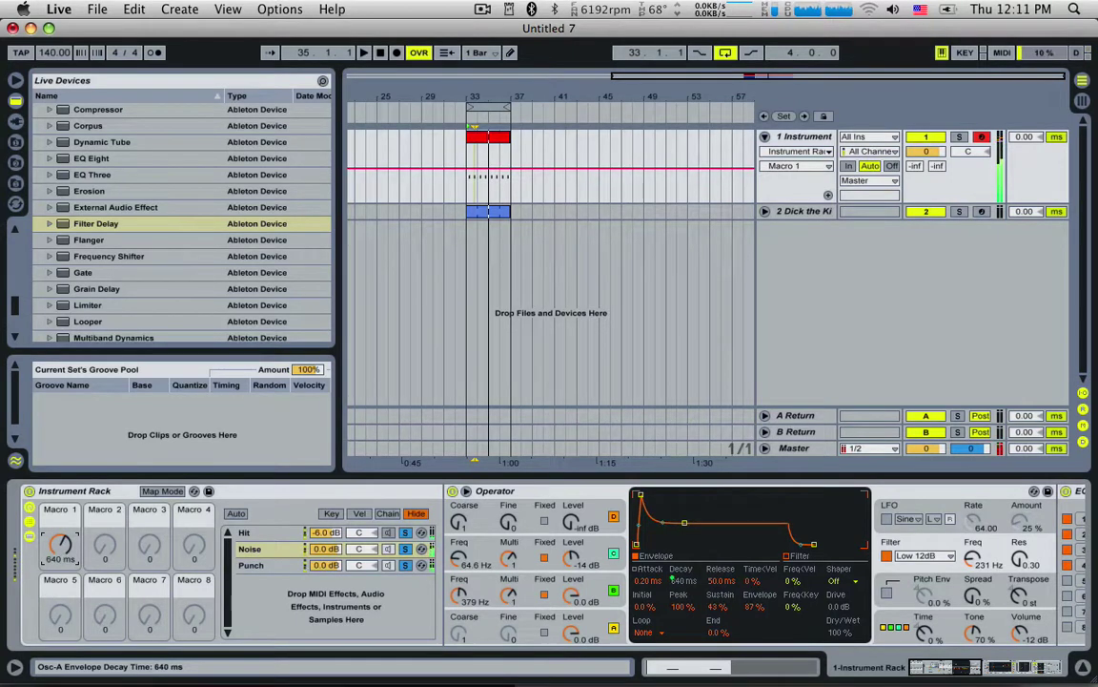
Step: Set the minimum of Macro 1's filter envelope decay mapping to about 6.6 ms
{"action": "left_click", "coordinate": [162, 490]}
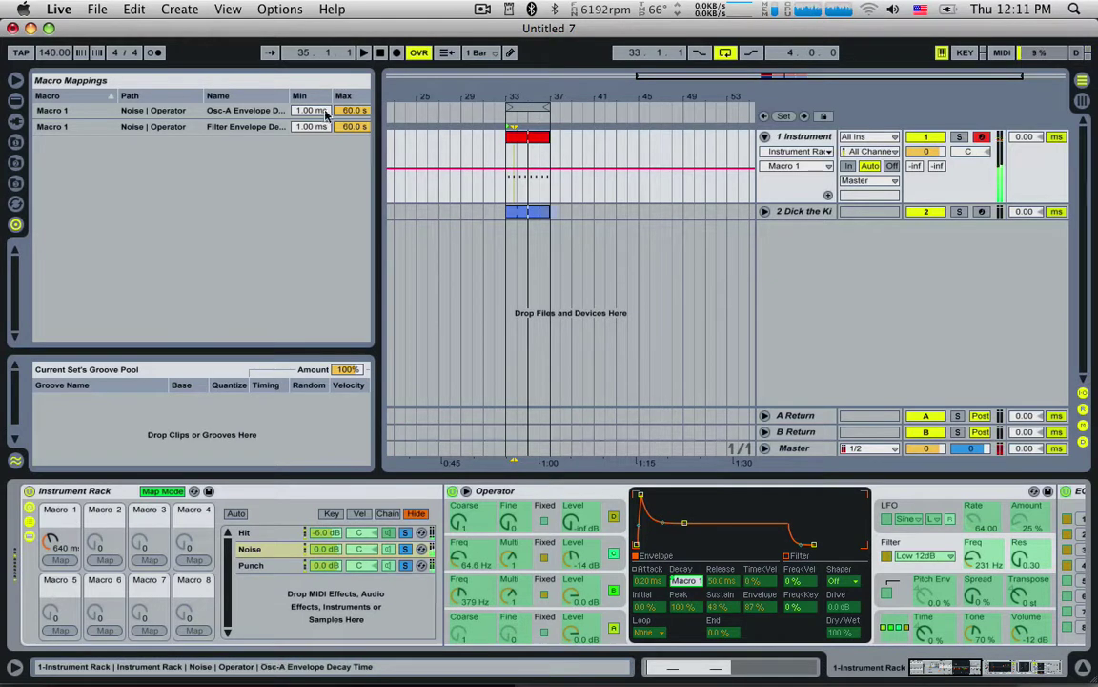
{"action": "left_click_drag", "start_coordinate": [311, 127], "coordinate": [311, 83]}
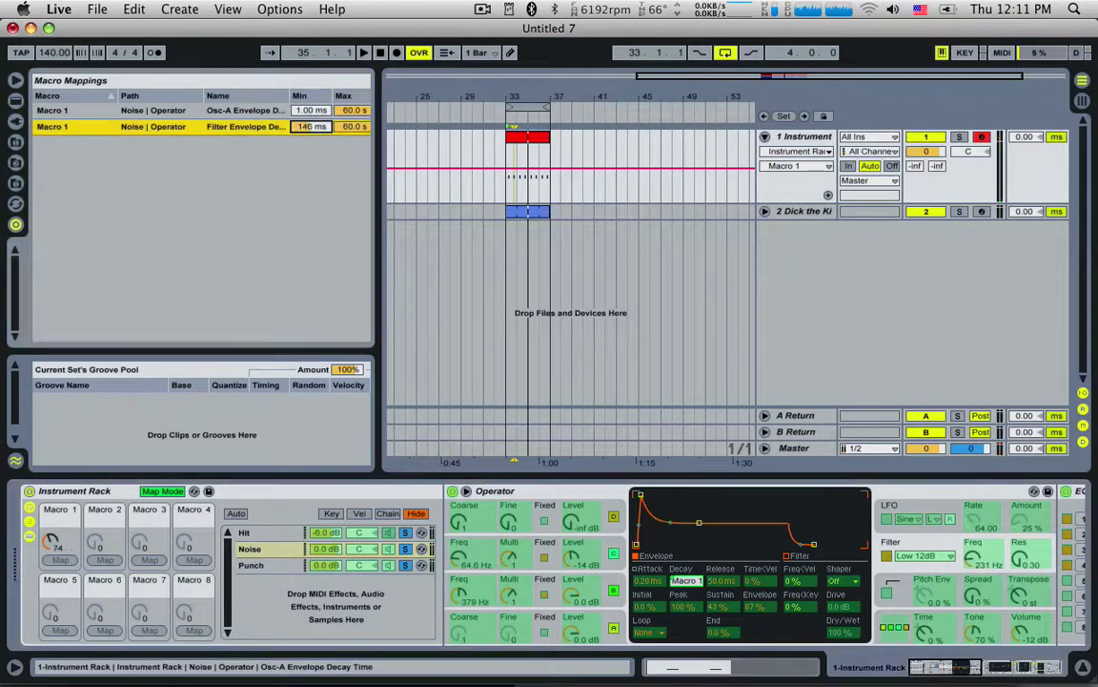
{"action": "left_click_drag", "start_coordinate": [309, 126], "coordinate": [310, 135]}
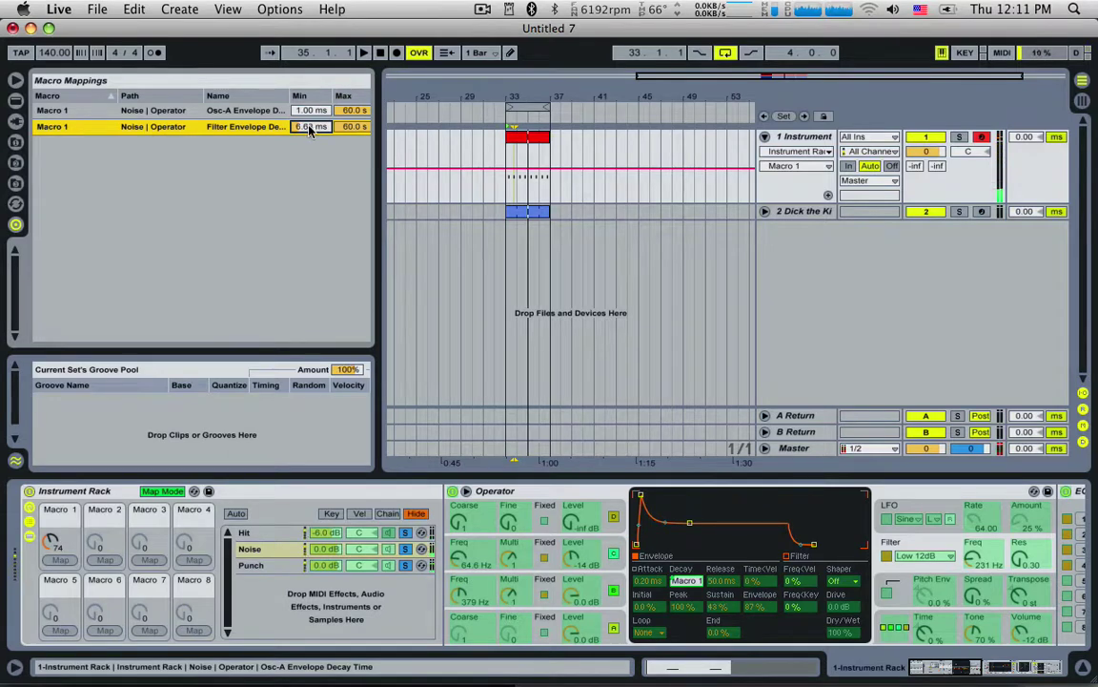
Step: Finish macro mapping, set Macro 1 to 77 and rename it Length
{"action": "left_click", "coordinate": [162, 490]}
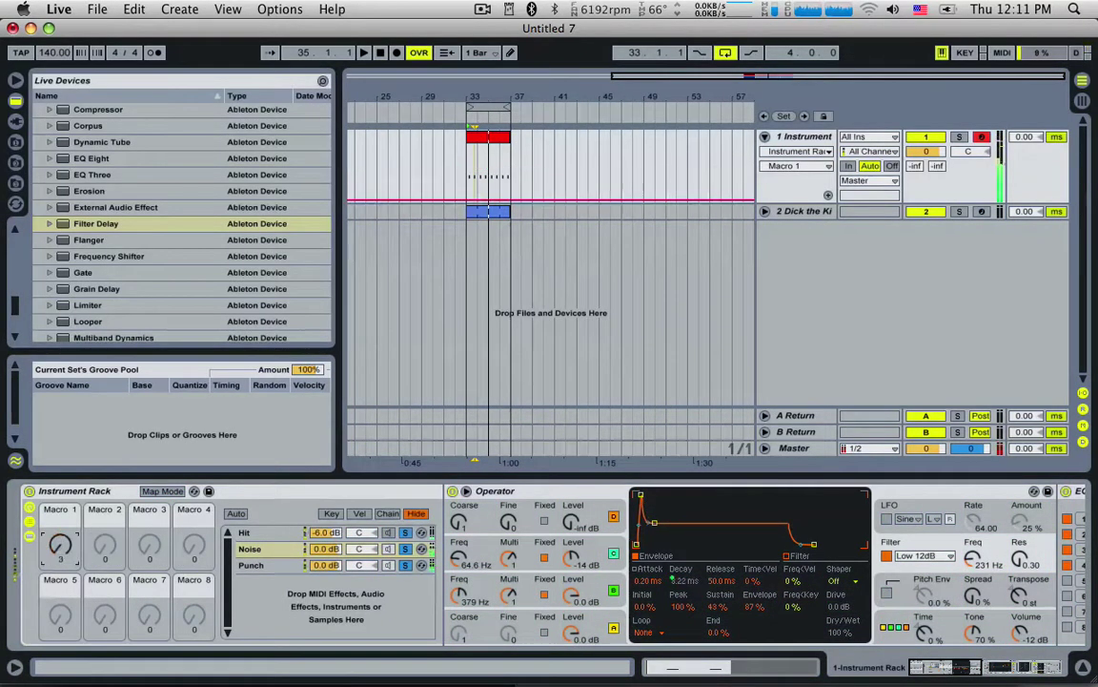
{"action": "left_click_drag", "start_coordinate": [61, 545], "coordinate": [60, 467]}
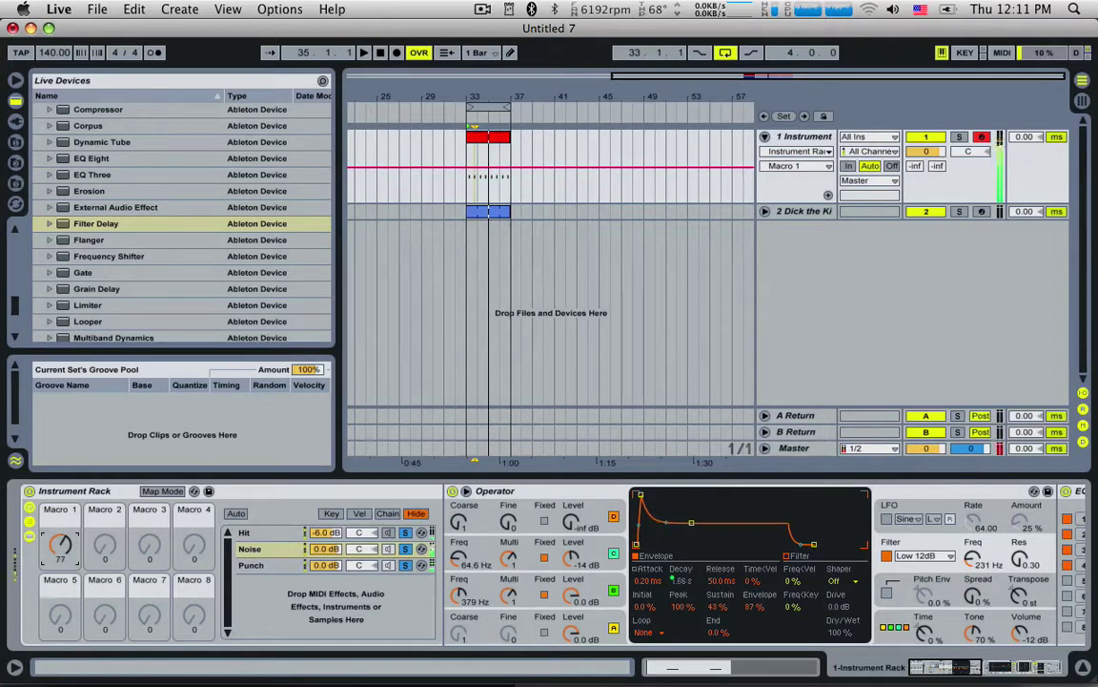
{"action": "key", "text": "super+r"}
{"action": "type", "text": "L"}
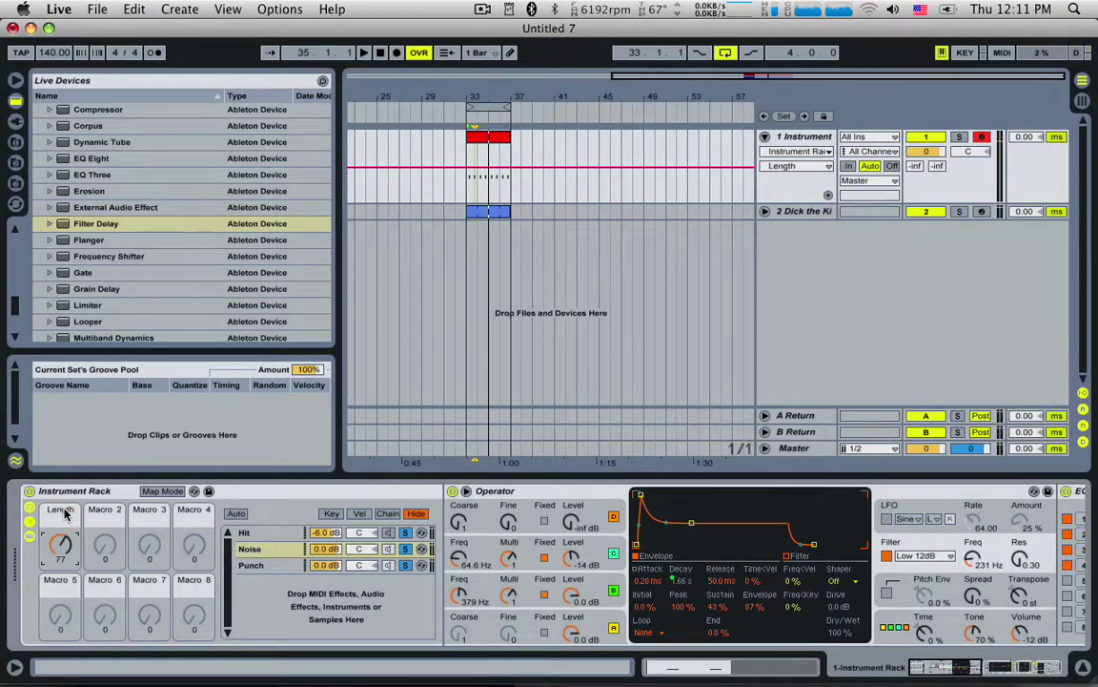
Step: Select the Punch chain and try a +37 st transpose on its Operator, resetting it to 0 st
{"action": "left_click", "coordinate": [275, 568]}
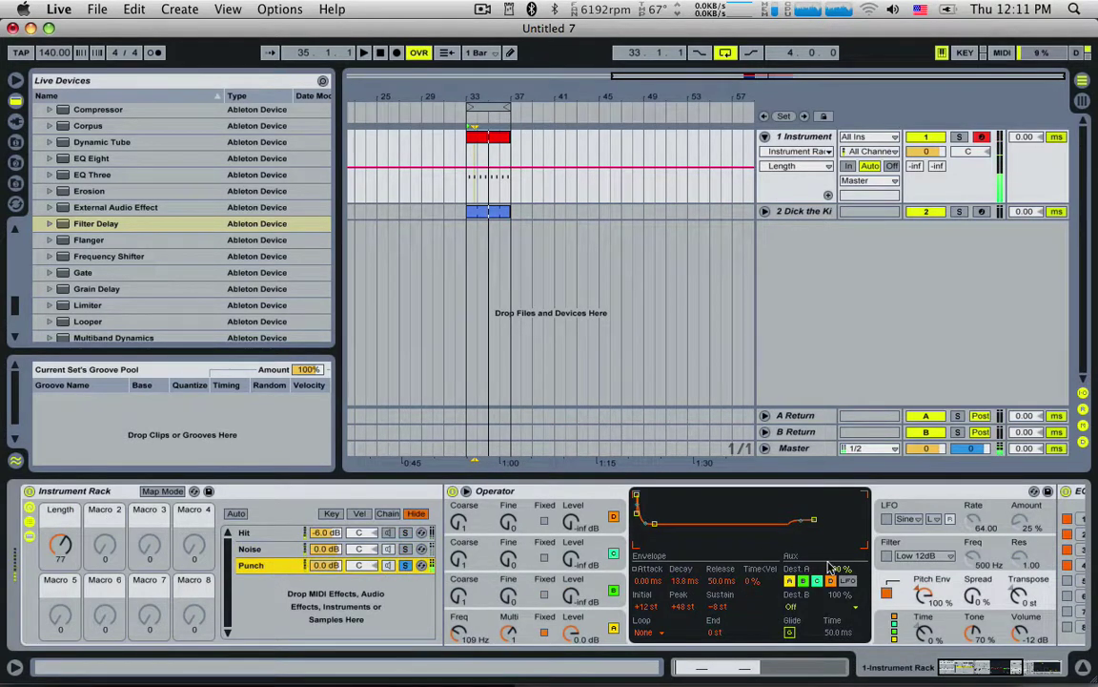
{"action": "left_click", "coordinate": [1019, 596]}
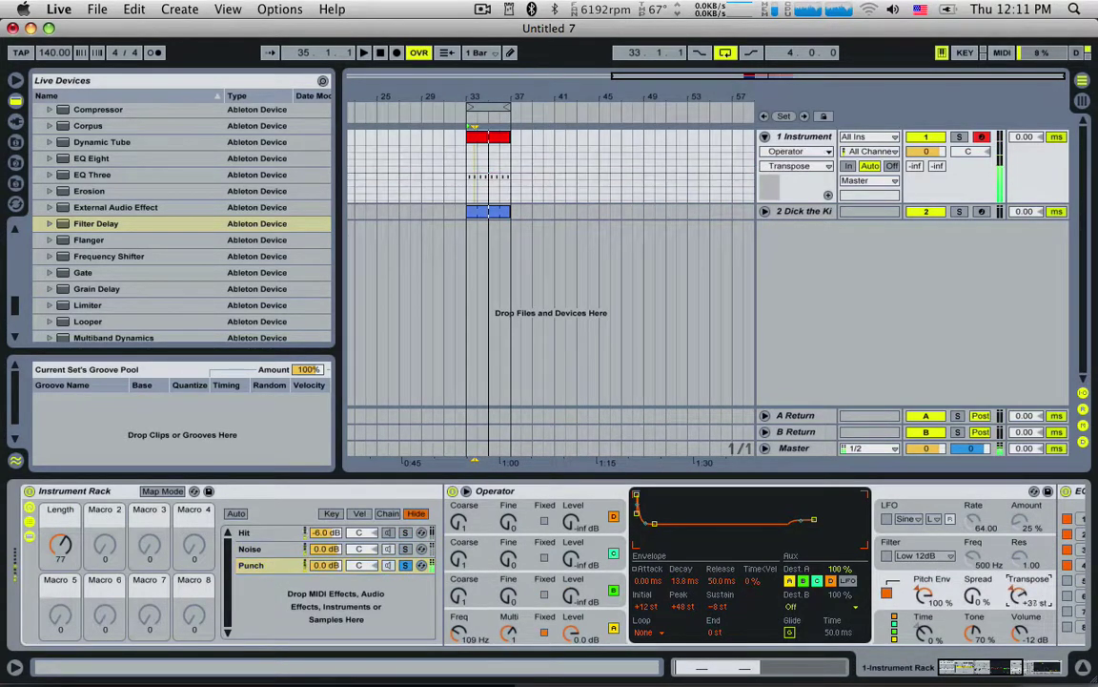
{"action": "key", "text": "Delete"}
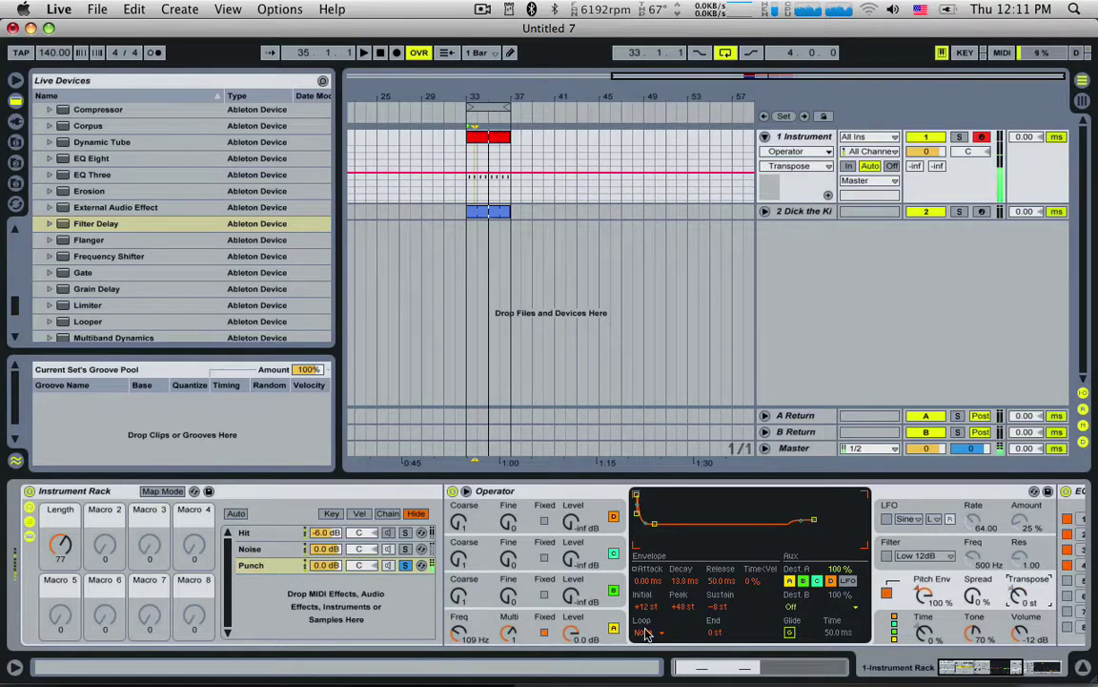
Step: Raise the Punch Operator's oscillator A fixed frequency to 159 Hz and map that frequency to Macro 2 of the rack
{"action": "mouse_move", "coordinate": [459, 632]}
{"action": "left_mouse_down"}
{"action": "mouse_move", "coordinate": [458, 544]}
{"action": "mouse_move", "coordinate": [459, 648]}
{"action": "mouse_move", "coordinate": [459, 622]}
{"action": "left_mouse_up"}
{"action": "left_click", "coordinate": [163, 491]}
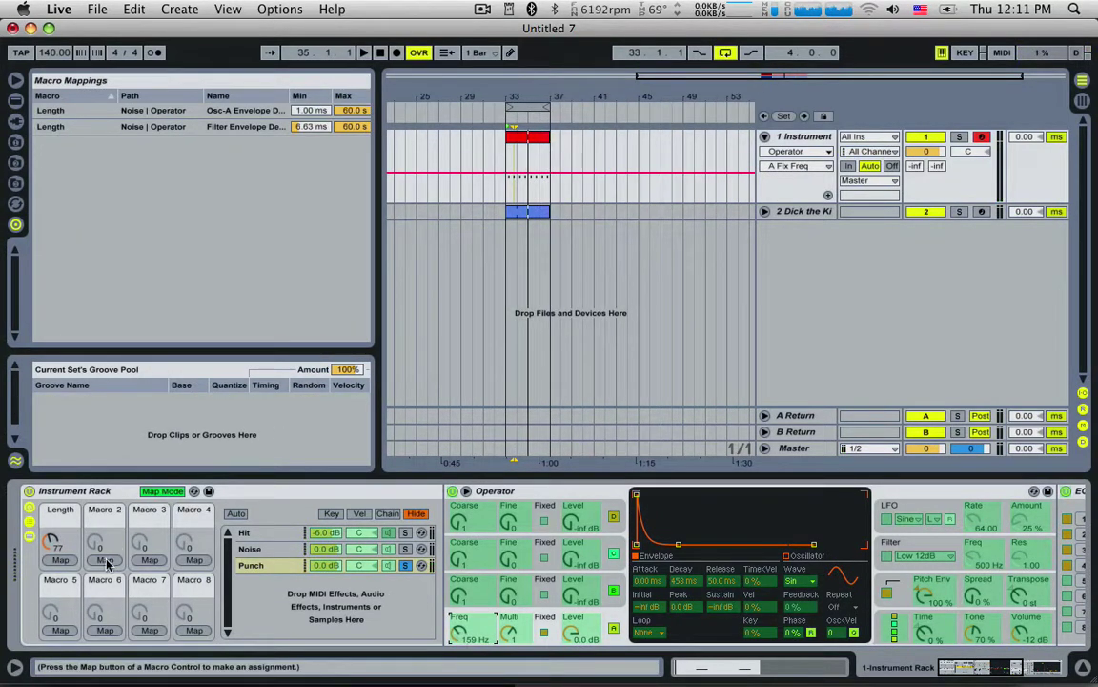
{"action": "left_click", "coordinate": [105, 560]}
{"action": "left_click", "coordinate": [163, 491]}
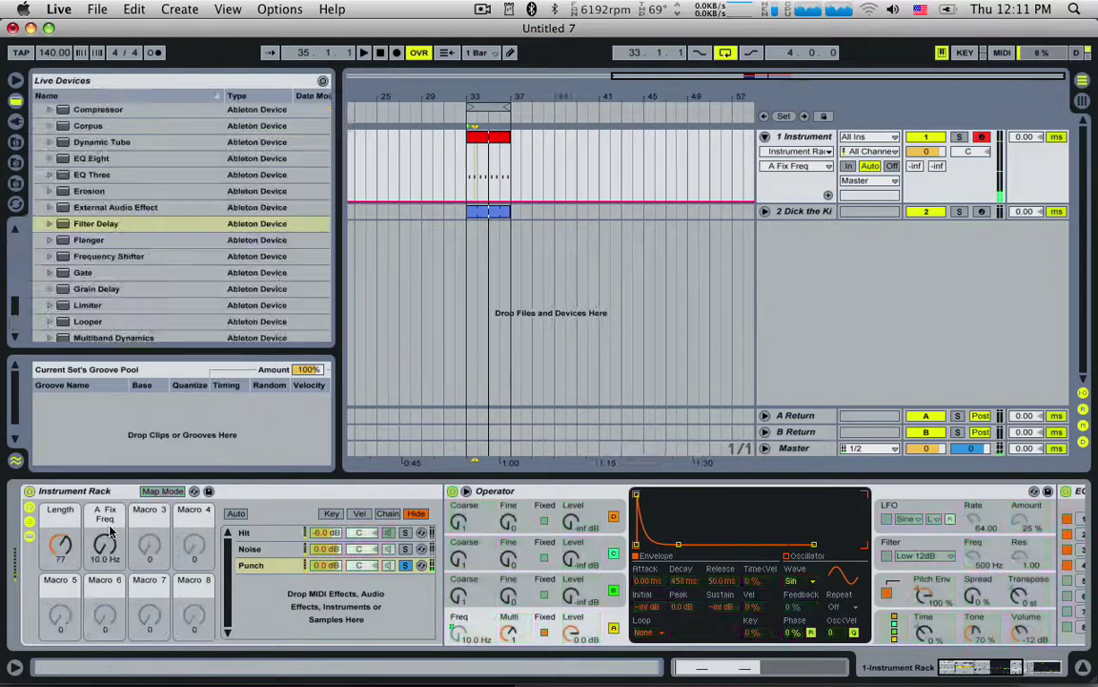
Step: Set Macro 2 to 101 Hz, turn off the Punch chain's solo and adjust the Length macro to 76
{"action": "mouse_move", "coordinate": [105, 544]}
{"action": "left_mouse_down"}
{"action": "mouse_move", "coordinate": [105, 563]}
{"action": "mouse_move", "coordinate": [103, 510]}
{"action": "mouse_move", "coordinate": [109, 546]}
{"action": "left_mouse_up"}
{"action": "left_click", "coordinate": [405, 565]}
{"action": "left_click", "coordinate": [67, 545]}
{"action": "left_click_drag", "start_coordinate": [72, 549], "coordinate": [72, 552]}
Step: Rename Macro 2 as Punch Freq
{"action": "left_click", "coordinate": [110, 514]}
{"action": "key", "text": "super+r"}
{"action": "type", "text": "P"}
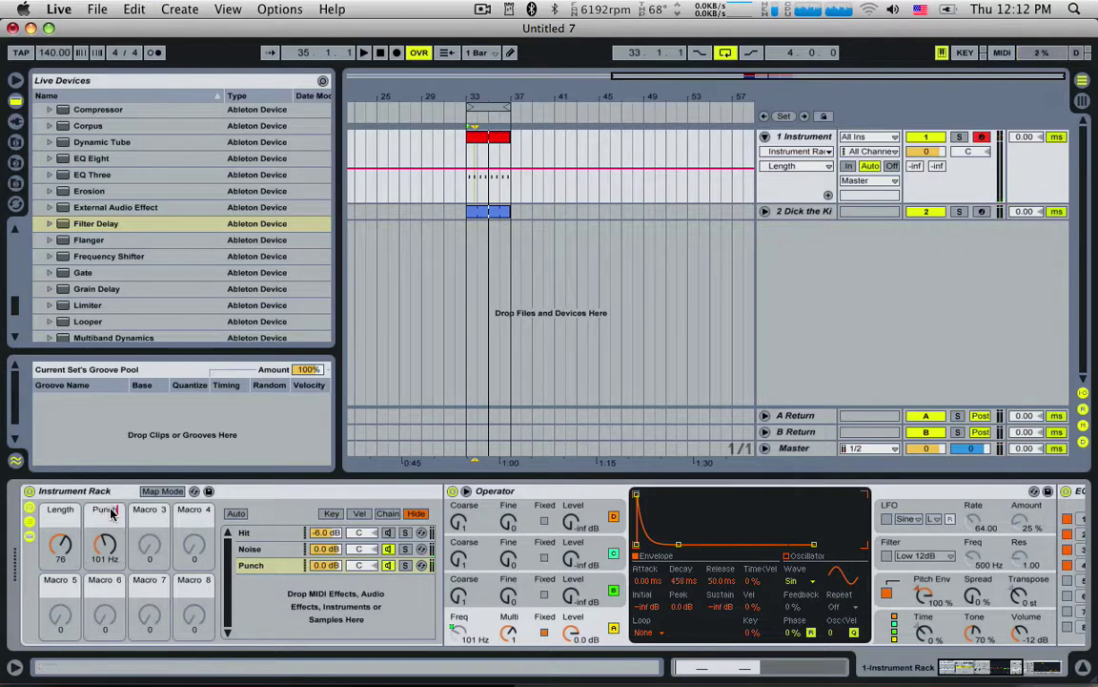
{"action": "key", "text": "Return"}
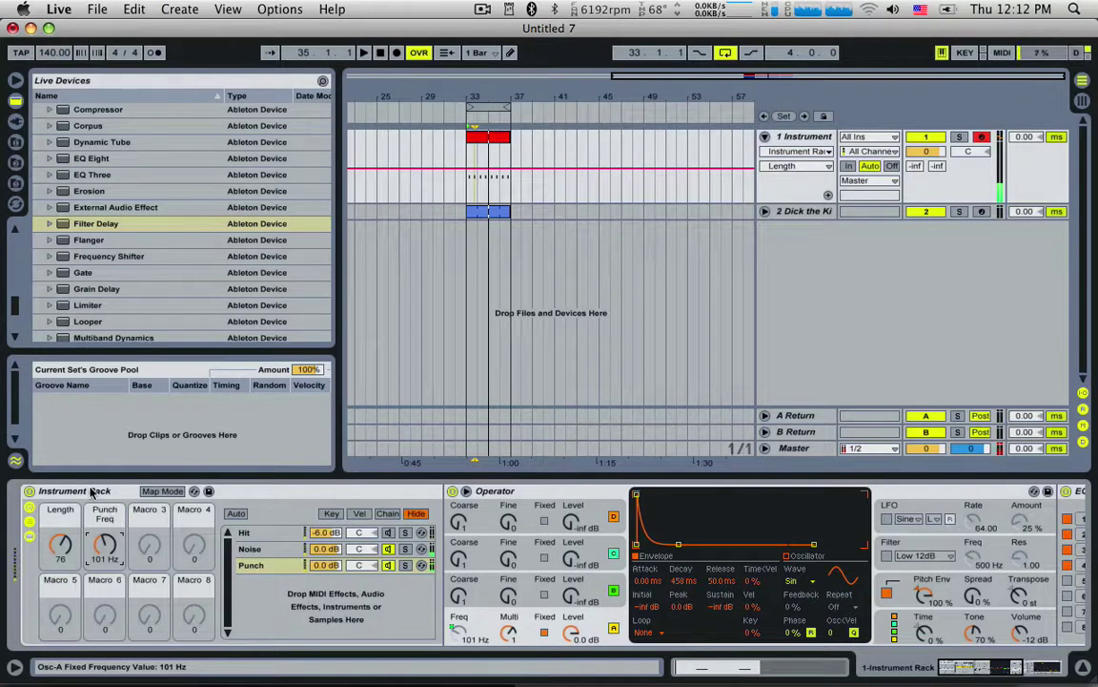
Step: Rename the Instrument Rack as Claire
{"action": "left_click", "coordinate": [93, 491]}
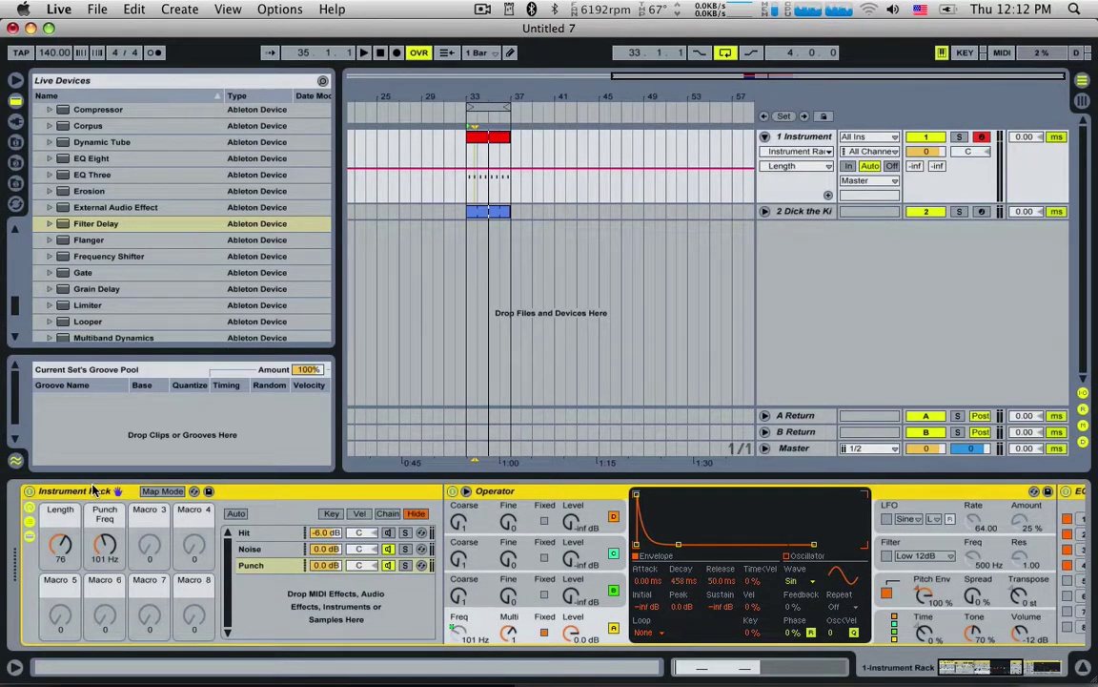
{"action": "key", "text": "super+r"}
{"action": "type", "text": "Claire"}
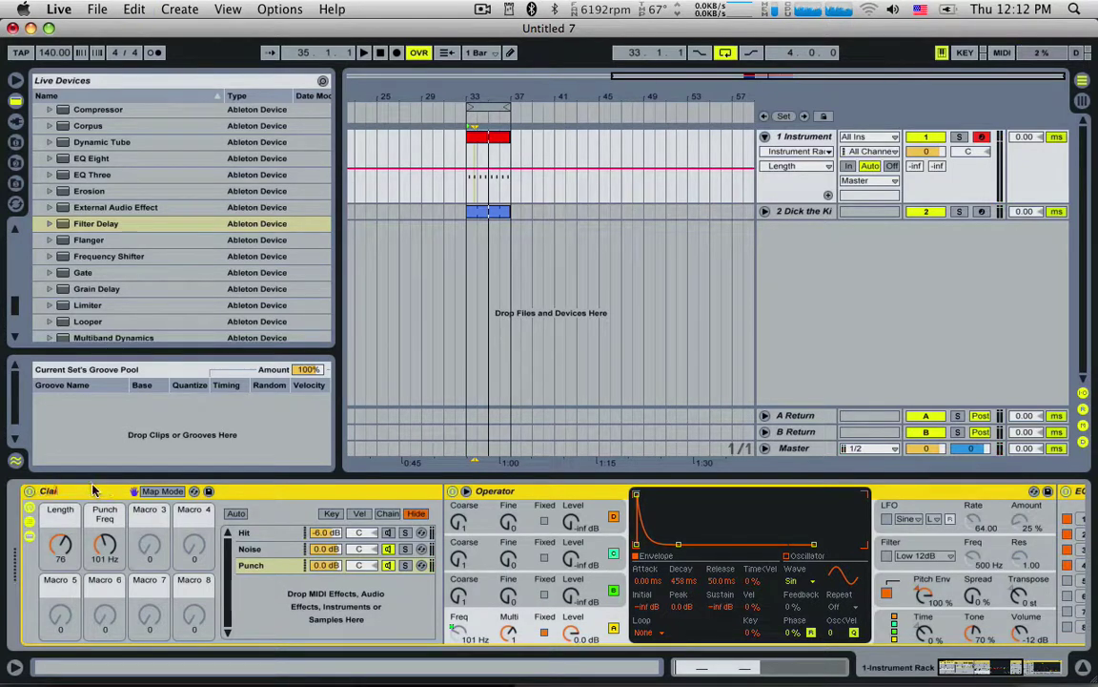
{"action": "key", "text": "Return"}
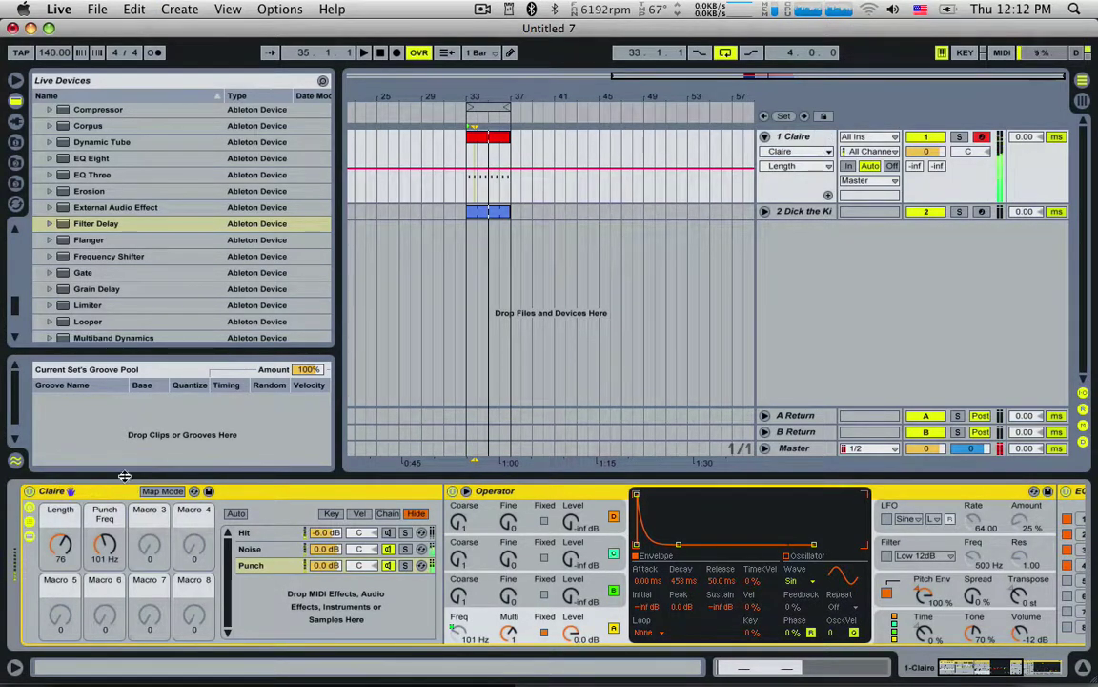
Step: Colour the Length macro yellow and the Punch Freq macro green, and set Length to 78
{"action": "right_click", "coordinate": [65, 512]}
{"action": "left_click", "coordinate": [92, 490]}
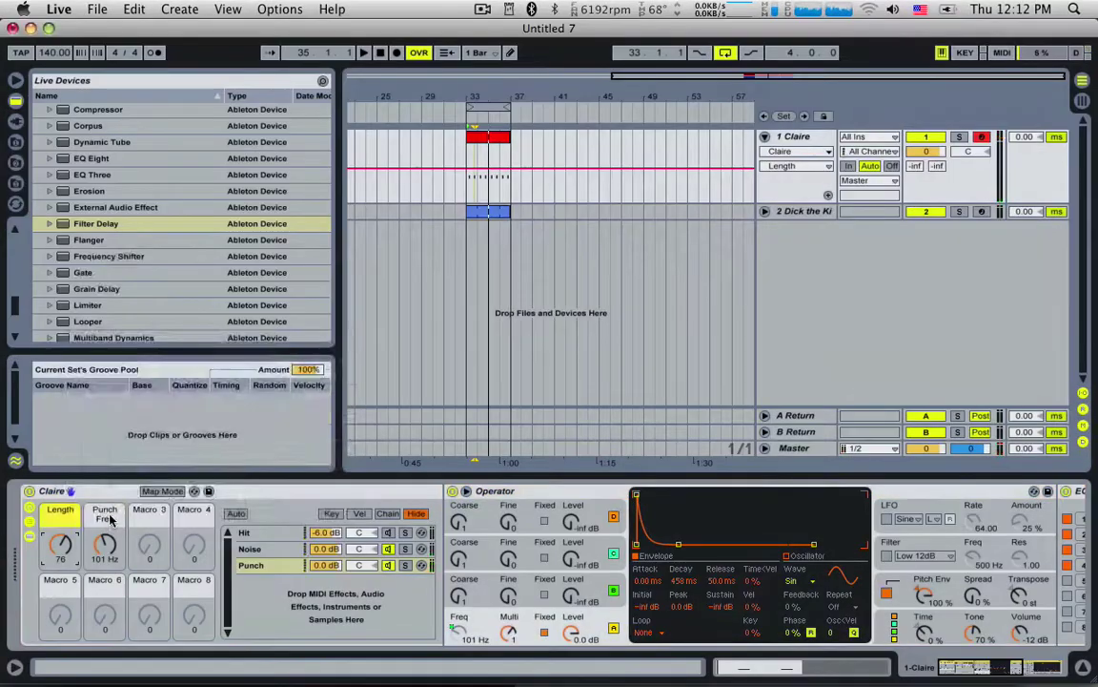
{"action": "right_click", "coordinate": [110, 515]}
{"action": "left_click", "coordinate": [171, 488]}
{"action": "right_click", "coordinate": [110, 543]}
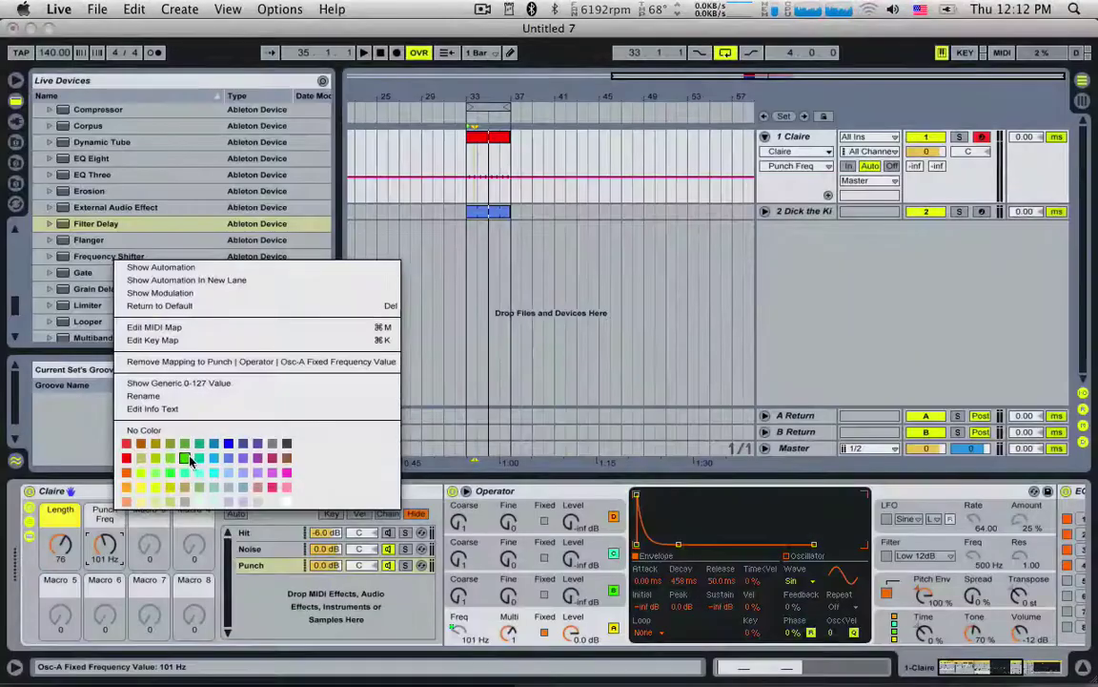
{"action": "left_click", "coordinate": [173, 474]}
{"action": "left_click", "coordinate": [482, 245]}
{"action": "mouse_move", "coordinate": [62, 545]}
{"action": "left_mouse_down"}
{"action": "mouse_move", "coordinate": [62, 566]}
{"action": "mouse_move", "coordinate": [60, 546]}
{"action": "left_mouse_up"}
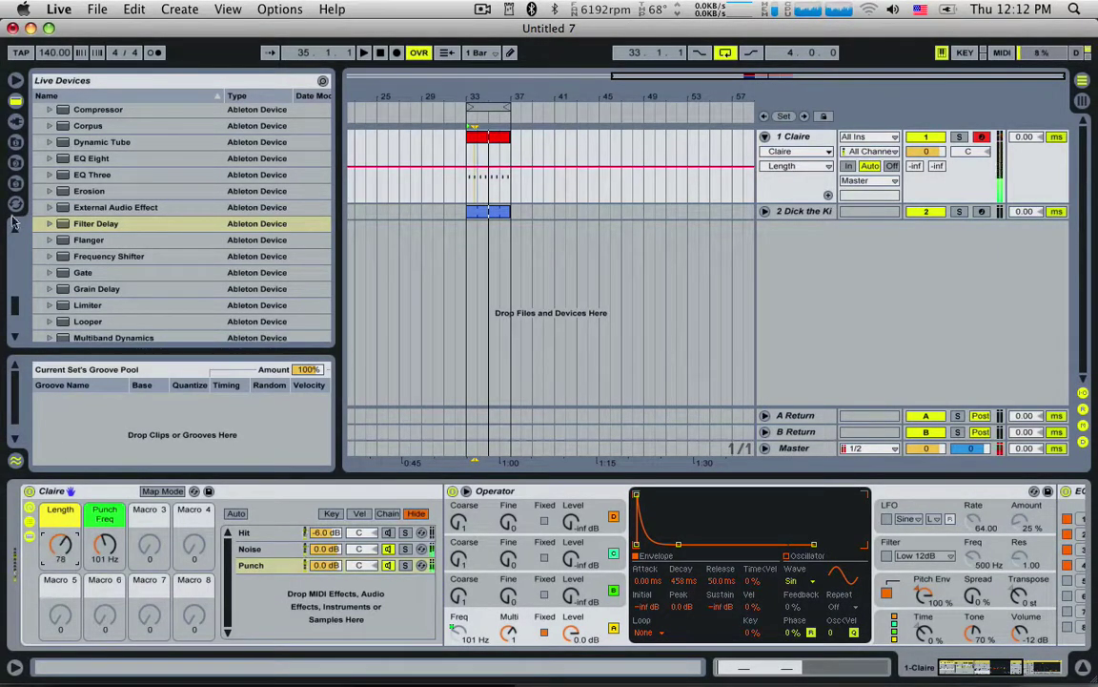
Step: Save the rack as a preset named Claire in the artist's own folder of Instrument Rack presets
{"action": "left_click", "coordinate": [17, 103]}
{"action": "left_click_drag", "start_coordinate": [13, 303], "coordinate": [28, 258]}
{"action": "left_click", "coordinate": [60, 248]}
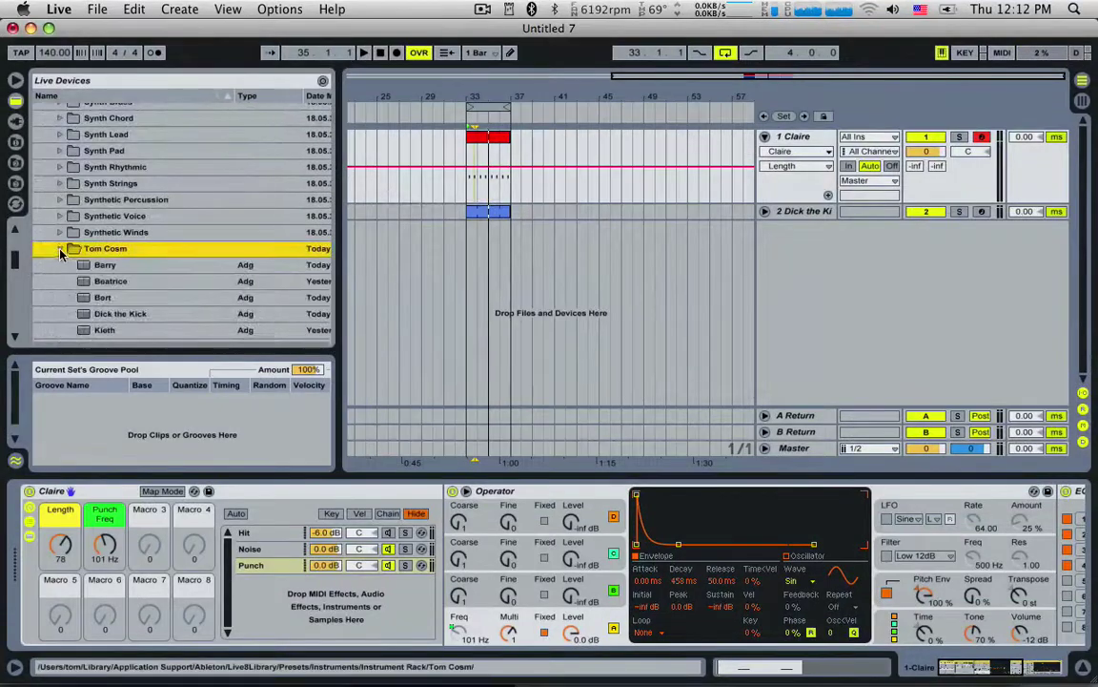
{"action": "left_click_drag", "start_coordinate": [86, 498], "coordinate": [112, 248]}
{"action": "key", "text": "Return"}
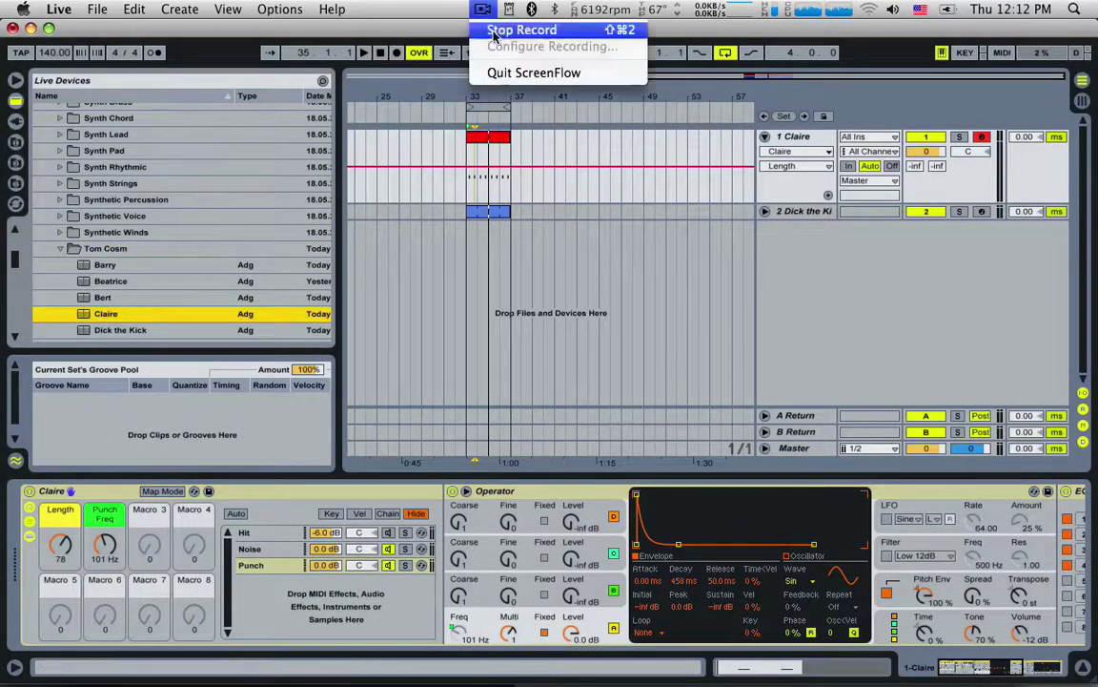